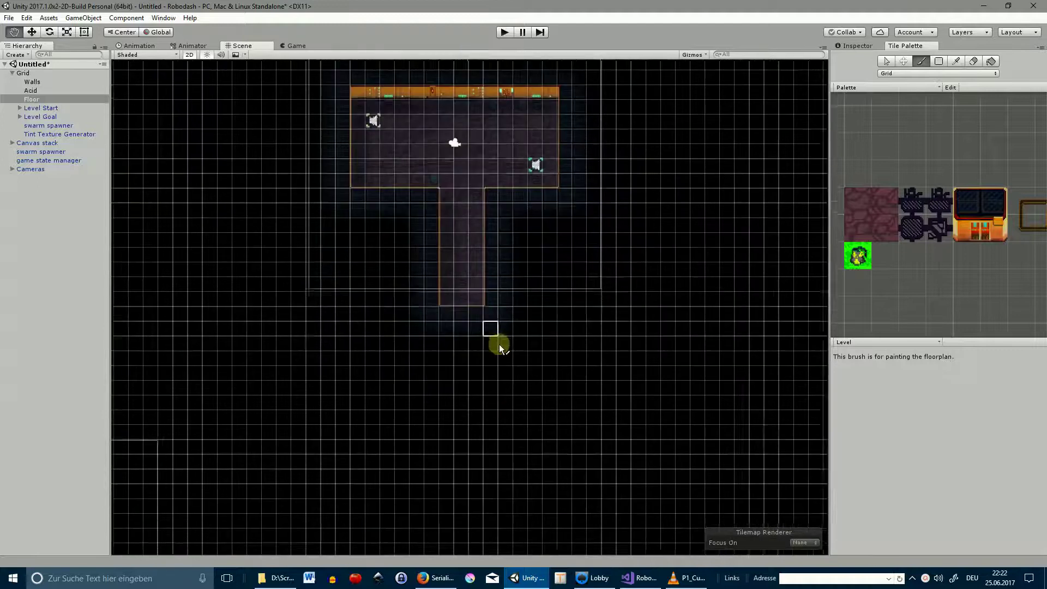
- Paint a new floor room outline below the corridor with the Level brush and fill its interior with the box fill tool
{"action": "mouse_move", "coordinate": [472, 271]}
{"action": "left_mouse_down"}
{"action": "mouse_move", "coordinate": [243, 260]}
{"action": "mouse_move", "coordinate": [240, 387]}
{"action": "mouse_move", "coordinate": [627, 418]}
{"action": "mouse_move", "coordinate": [665, 262]}
{"action": "mouse_move", "coordinate": [476, 274]}
{"action": "left_mouse_up"}
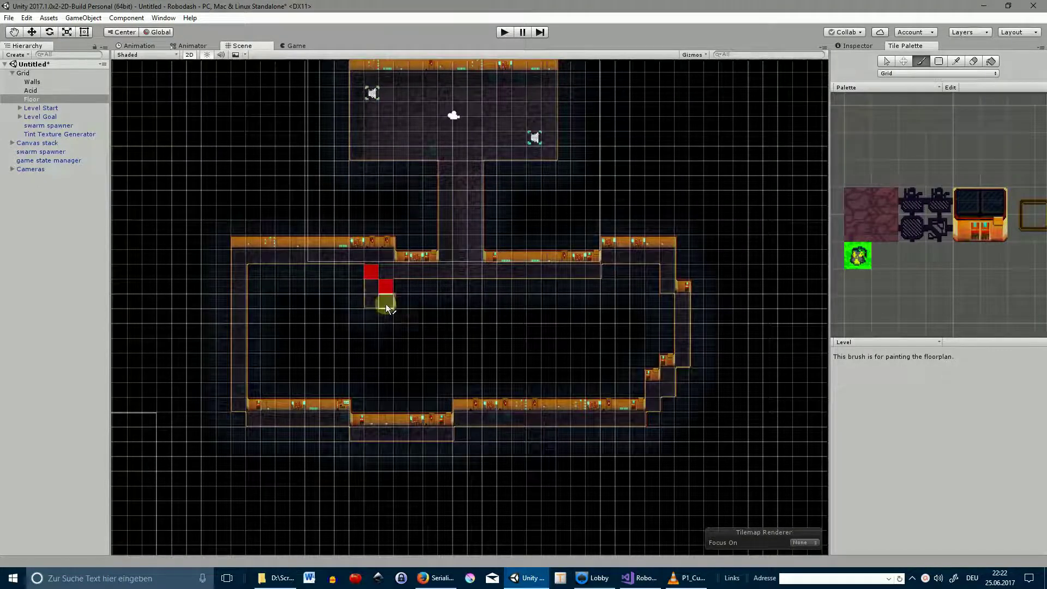
{"action": "left_click_drag", "start_coordinate": [385, 303], "coordinate": [444, 351]}
{"action": "left_click", "coordinate": [938, 61]}
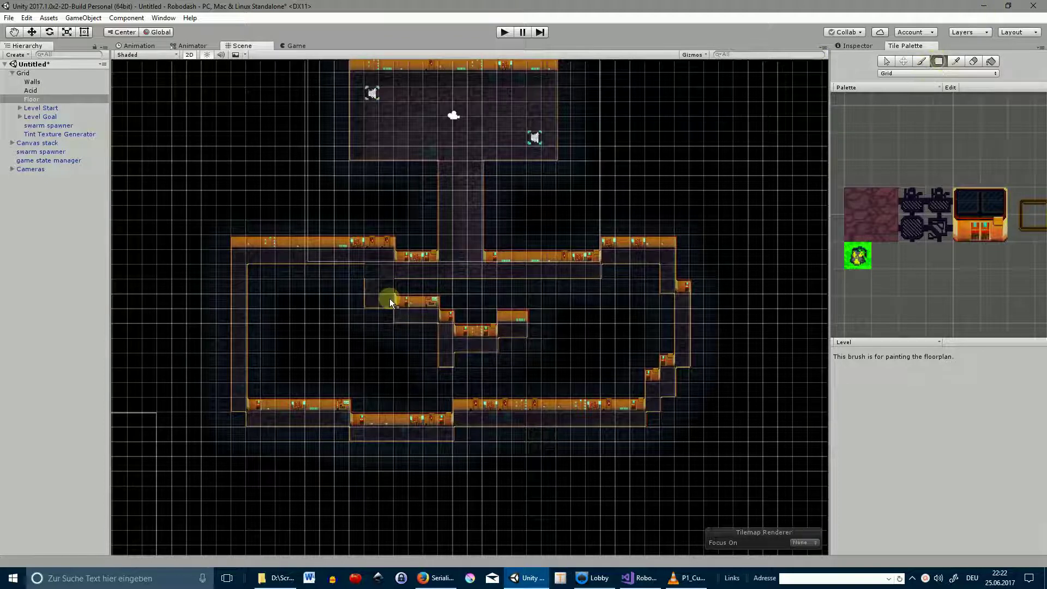
{"action": "left_click_drag", "start_coordinate": [248, 257], "coordinate": [672, 426]}
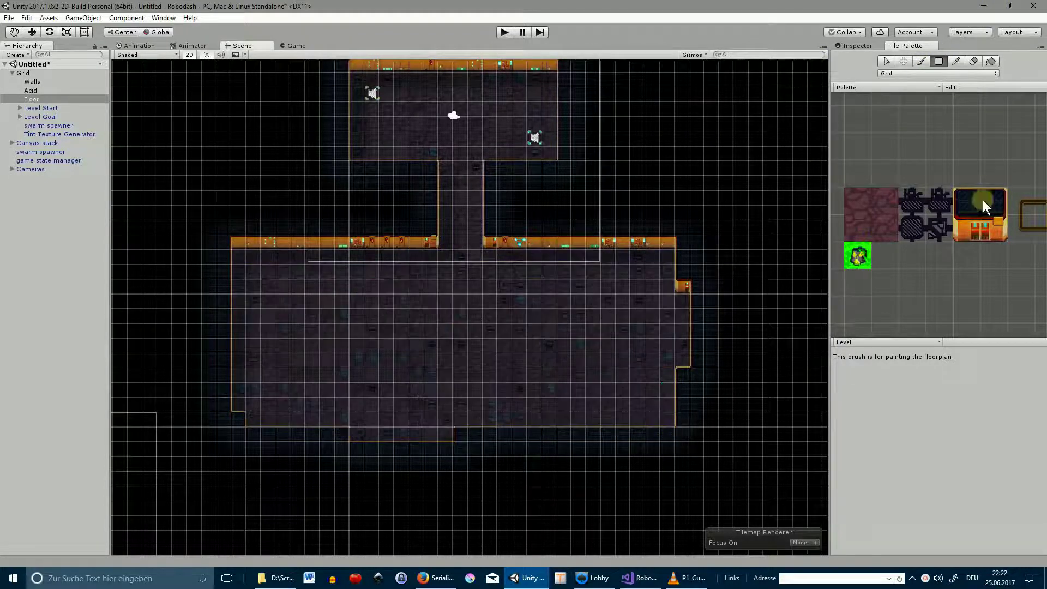
- Switch to the Rail Turret brush and paint a closed rail loop in the left half of the new room
{"action": "left_click", "coordinate": [866, 253]}
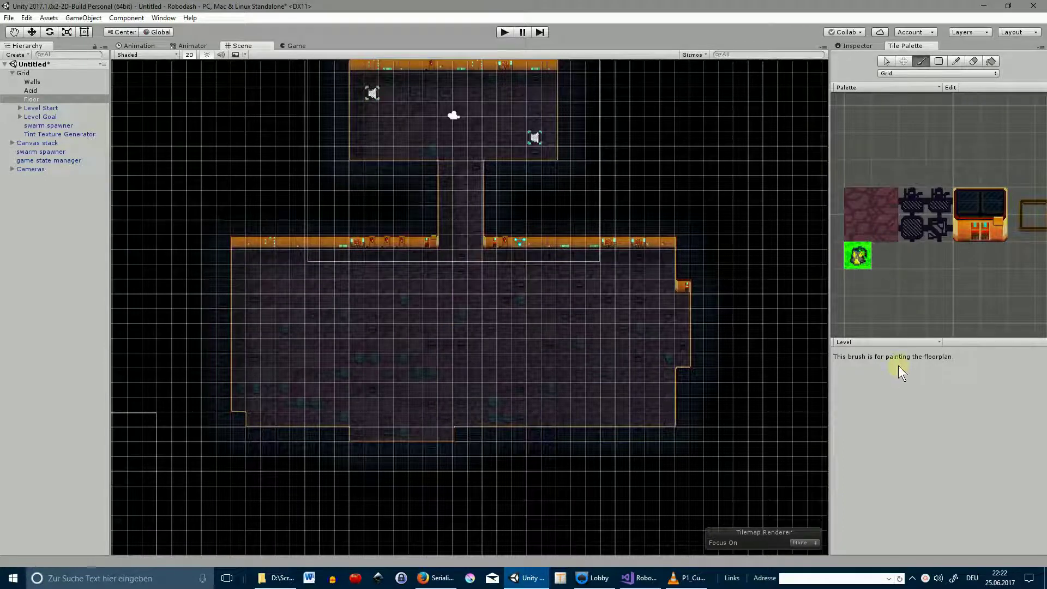
{"action": "left_click", "coordinate": [898, 344]}
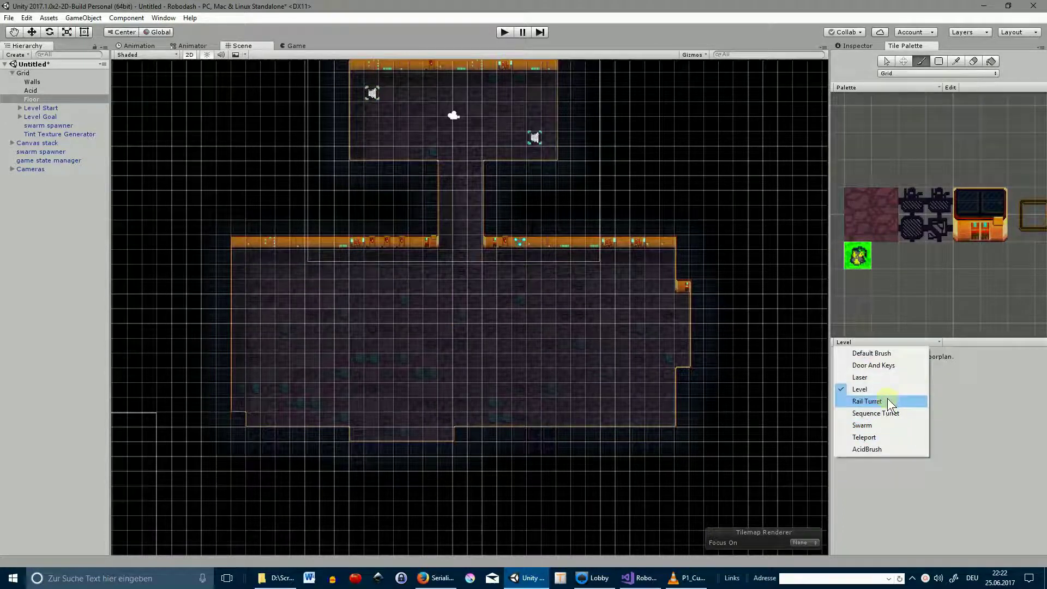
{"action": "left_click", "coordinate": [887, 398]}
{"action": "mouse_move", "coordinate": [340, 281]}
{"action": "left_mouse_down"}
{"action": "mouse_move", "coordinate": [338, 402]}
{"action": "mouse_move", "coordinate": [431, 413]}
{"action": "left_mouse_up"}
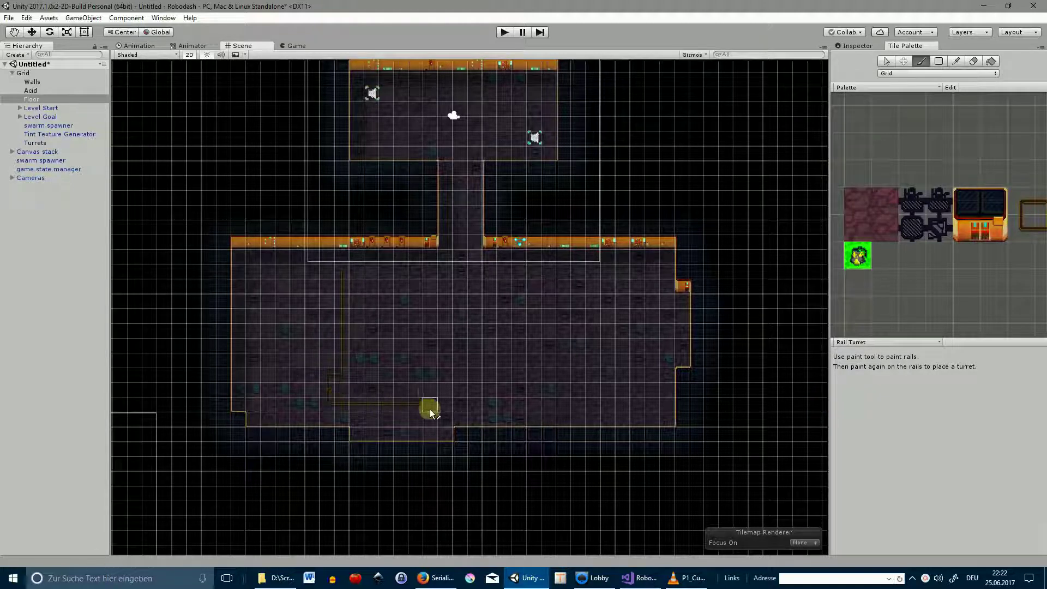
{"action": "left_click_drag", "start_coordinate": [416, 294], "coordinate": [416, 278]}
- Place three turrets on the rail loop, on its right, left and upper sides
{"action": "scroll", "coordinate": [364, 316], "scroll_direction": "up", "scroll_amount": 4}
{"action": "left_click", "coordinate": [392, 321]}
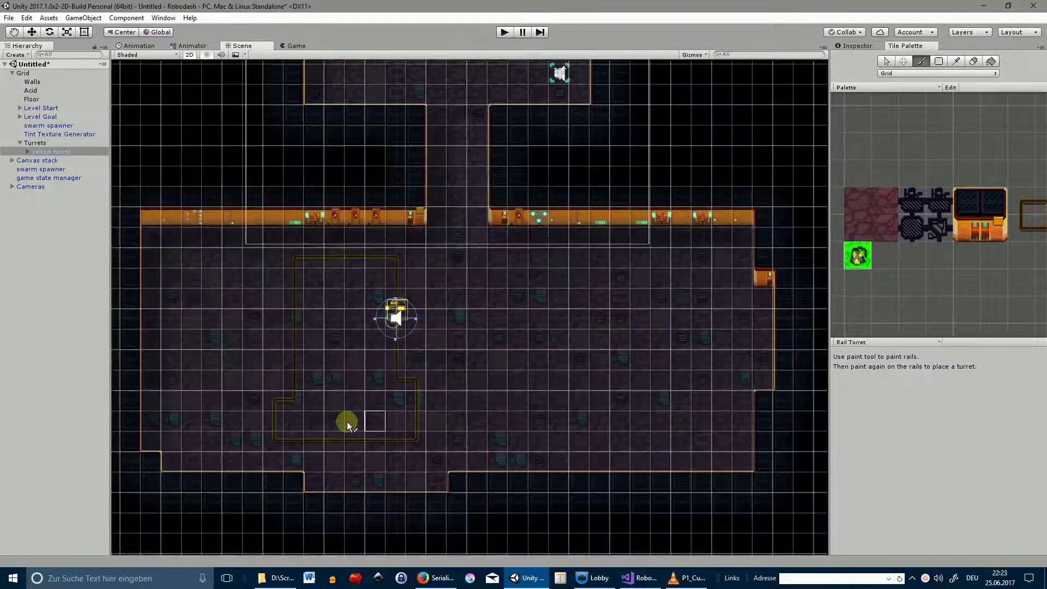
{"action": "scroll", "coordinate": [341, 366], "scroll_direction": "up", "scroll_amount": 1}
{"action": "left_click", "coordinate": [270, 359]}
{"action": "scroll", "coordinate": [403, 376], "scroll_direction": "down", "scroll_amount": 2}
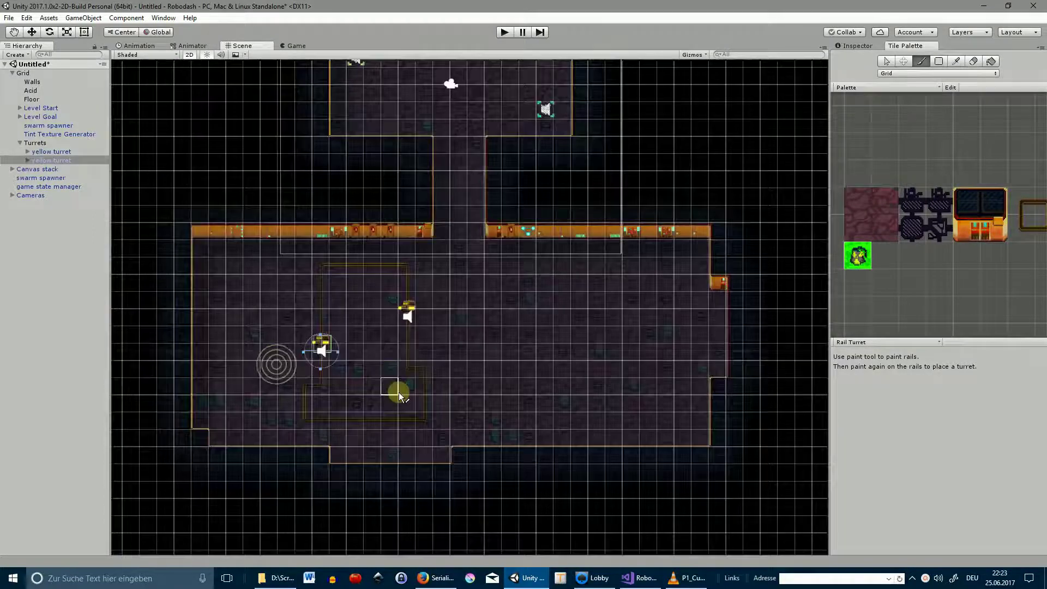
{"action": "left_click", "coordinate": [365, 264]}
{"action": "scroll", "coordinate": [490, 406], "scroll_direction": "up", "scroll_amount": 1}
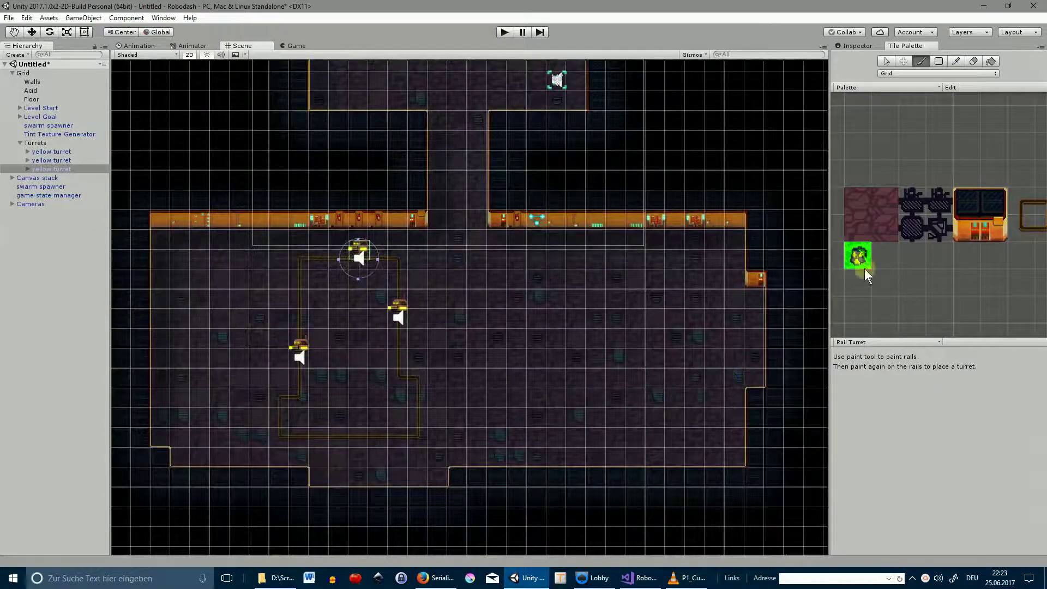
- Switch to AcidBrush with the Acid tilemap as target and paint three acid ponds to the right of the rail loop
{"action": "left_click", "coordinate": [871, 343]}
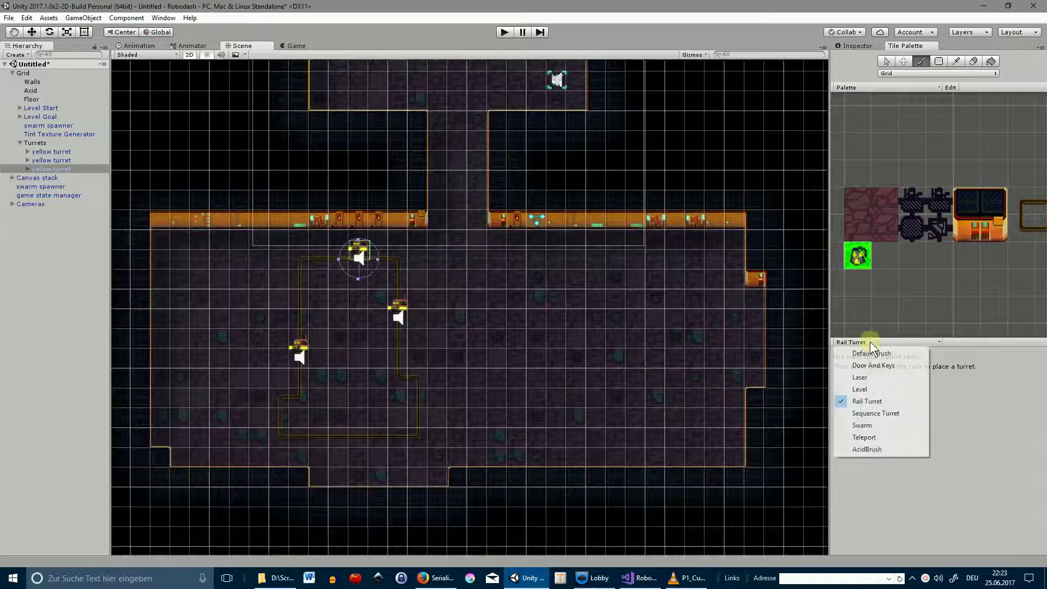
{"action": "left_click", "coordinate": [866, 447]}
{"action": "left_click", "coordinate": [30, 90]}
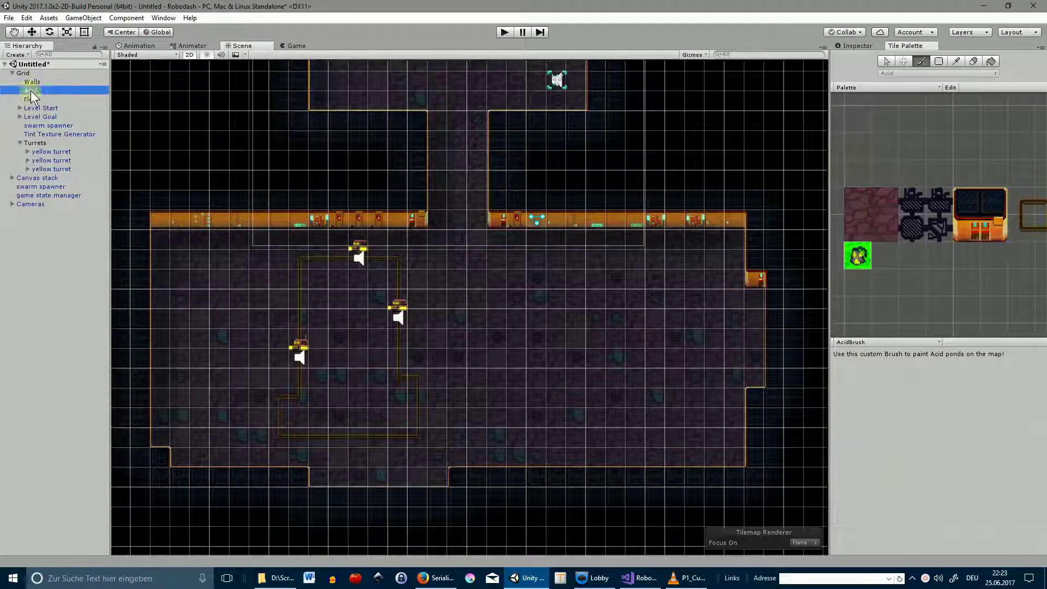
{"action": "mouse_move", "coordinate": [513, 307]}
{"action": "left_mouse_down"}
{"action": "mouse_move", "coordinate": [537, 339]}
{"action": "mouse_move", "coordinate": [561, 339]}
{"action": "mouse_move", "coordinate": [565, 293]}
{"action": "mouse_move", "coordinate": [517, 259]}
{"action": "mouse_move", "coordinate": [545, 322]}
{"action": "left_mouse_up"}
{"action": "mouse_move", "coordinate": [654, 338]}
{"action": "left_mouse_down"}
{"action": "mouse_move", "coordinate": [655, 399]}
{"action": "mouse_move", "coordinate": [613, 419]}
{"action": "mouse_move", "coordinate": [598, 395]}
{"action": "mouse_move", "coordinate": [635, 396]}
{"action": "mouse_move", "coordinate": [646, 340]}
{"action": "left_mouse_up"}
{"action": "scroll", "coordinate": [499, 423], "scroll_direction": "up", "scroll_amount": 3}
{"action": "left_click", "coordinate": [506, 426]}
{"action": "mouse_move", "coordinate": [484, 447]}
{"action": "left_mouse_down"}
{"action": "mouse_move", "coordinate": [428, 403]}
{"action": "mouse_move", "coordinate": [493, 401]}
{"action": "mouse_move", "coordinate": [544, 413]}
{"action": "mouse_move", "coordinate": [534, 425]}
{"action": "left_mouse_up"}
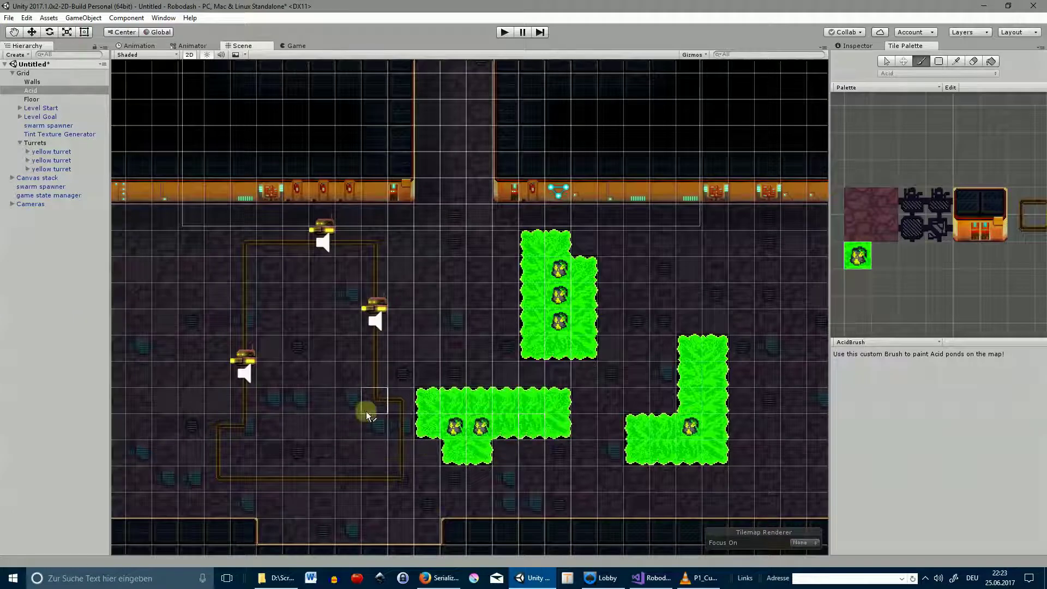
- Paint an acid pond inside the turret rail loop and more acid in the upper-right area of the room
{"action": "mouse_move", "coordinate": [354, 430]}
{"action": "left_mouse_down"}
{"action": "mouse_move", "coordinate": [297, 400]}
{"action": "mouse_move", "coordinate": [297, 321]}
{"action": "mouse_move", "coordinate": [327, 295]}
{"action": "mouse_move", "coordinate": [354, 321]}
{"action": "mouse_move", "coordinate": [349, 400]}
{"action": "mouse_move", "coordinate": [327, 403]}
{"action": "mouse_move", "coordinate": [371, 397]}
{"action": "mouse_move", "coordinate": [335, 383]}
{"action": "mouse_move", "coordinate": [323, 322]}
{"action": "left_mouse_up"}
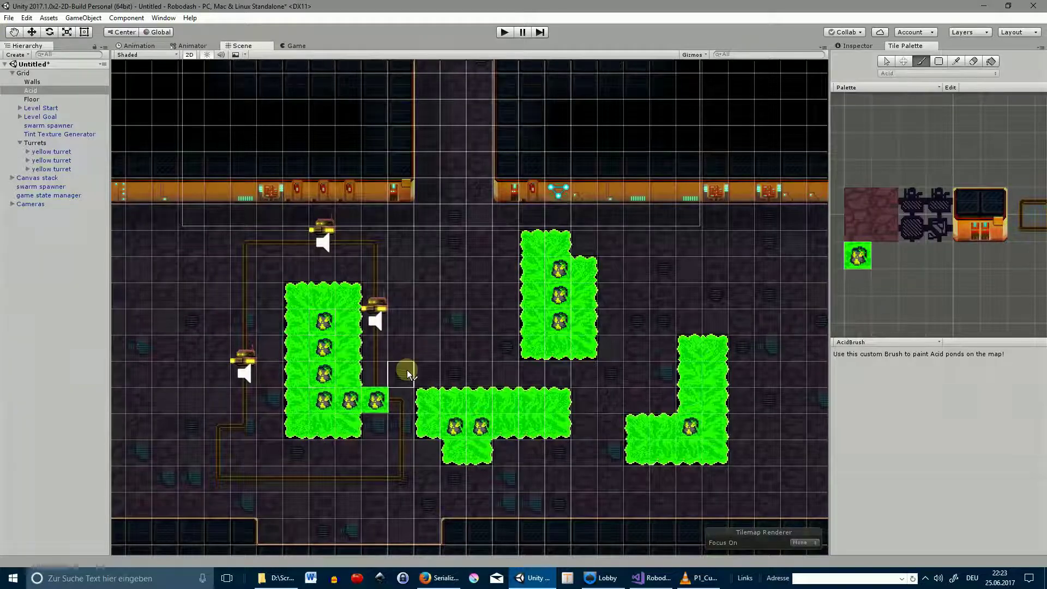
{"action": "scroll", "coordinate": [410, 395], "scroll_direction": "down", "scroll_amount": 3}
{"action": "scroll", "coordinate": [412, 396], "scroll_direction": "up", "scroll_amount": 4}
{"action": "scroll", "coordinate": [548, 361], "scroll_direction": "down", "scroll_amount": 4}
{"action": "scroll", "coordinate": [650, 354], "scroll_direction": "down", "scroll_amount": 1}
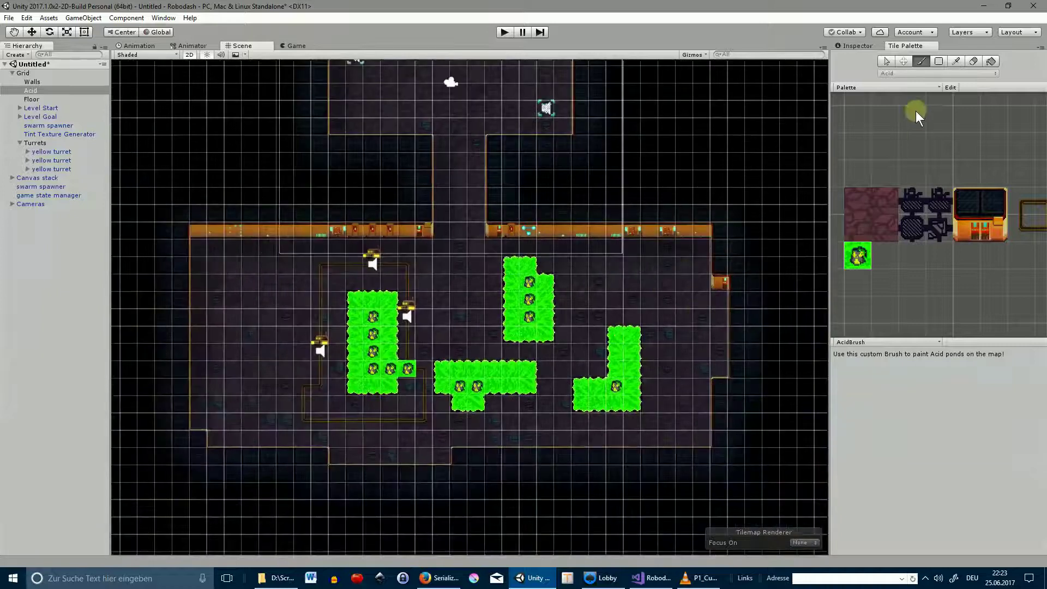
{"action": "mouse_move", "coordinate": [637, 275]}
{"action": "left_mouse_down"}
{"action": "mouse_move", "coordinate": [594, 281]}
{"action": "mouse_move", "coordinate": [602, 266]}
{"action": "mouse_move", "coordinate": [684, 266]}
{"action": "mouse_move", "coordinate": [685, 312]}
{"action": "mouse_move", "coordinate": [652, 316]}
{"action": "mouse_move", "coordinate": [668, 288]}
{"action": "left_mouse_up"}
{"action": "scroll", "coordinate": [656, 435], "scroll_direction": "up", "scroll_amount": 3}
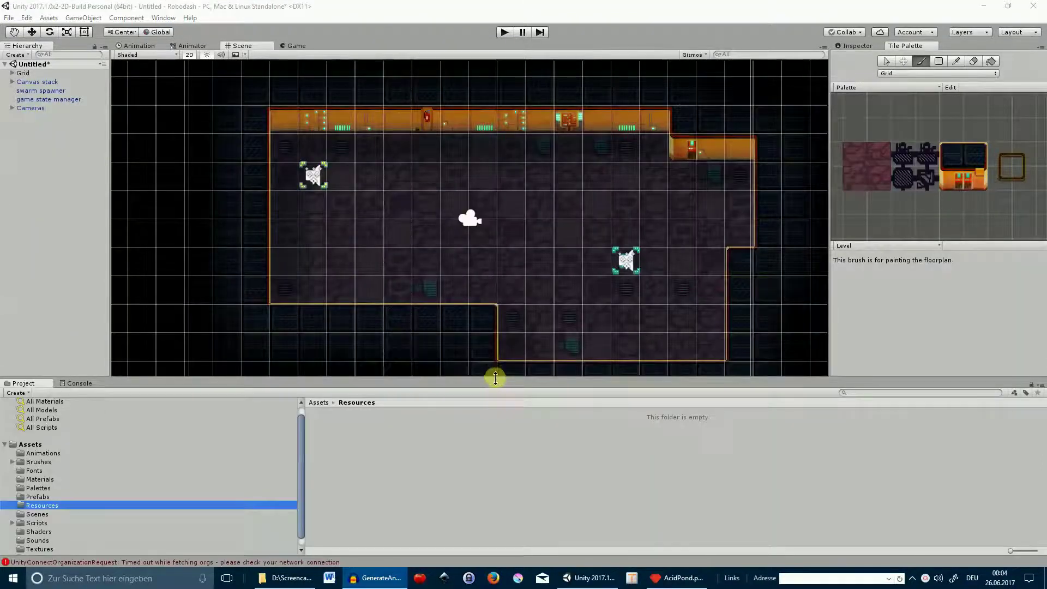
- Import the CustomAssets folder from the Robodash_2 directory in File Explorer into the Unity project's Assets folder
{"action": "left_click_drag", "start_coordinate": [495, 378], "coordinate": [495, 408]}
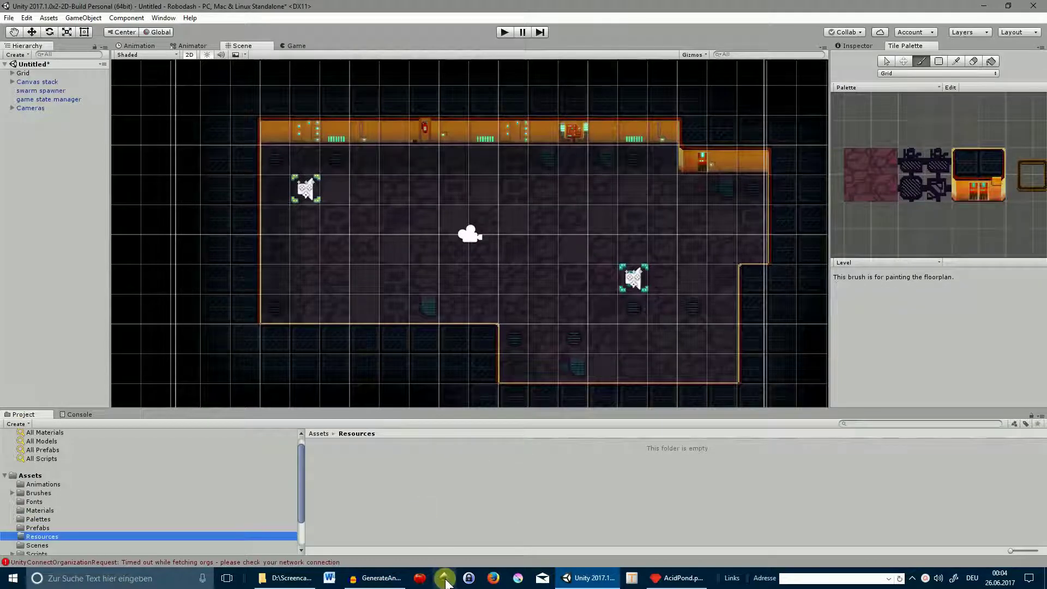
{"action": "left_click", "coordinate": [283, 578]}
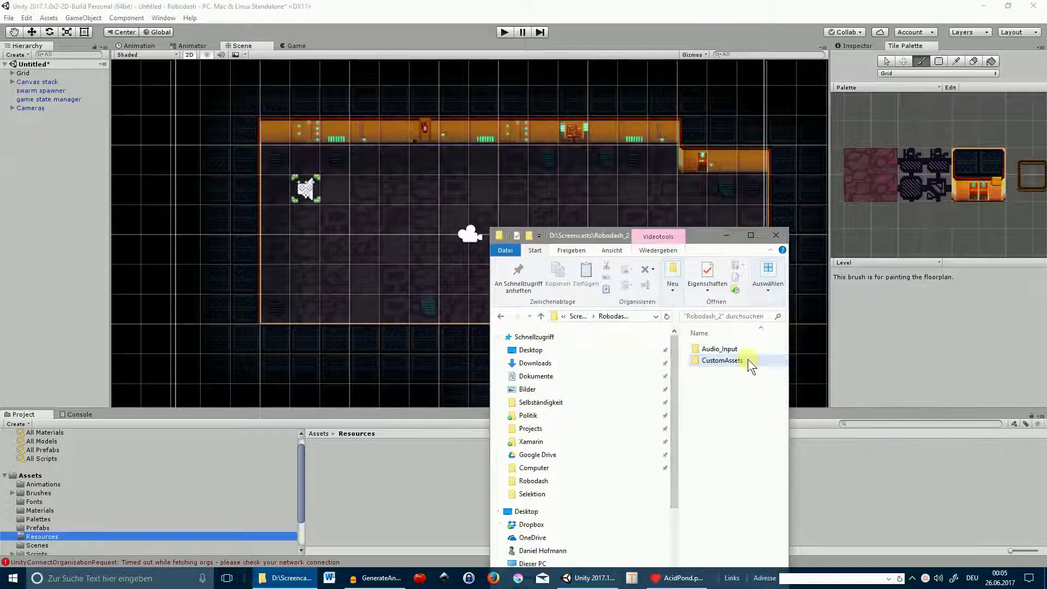
{"action": "left_click_drag", "start_coordinate": [747, 359], "coordinate": [50, 479]}
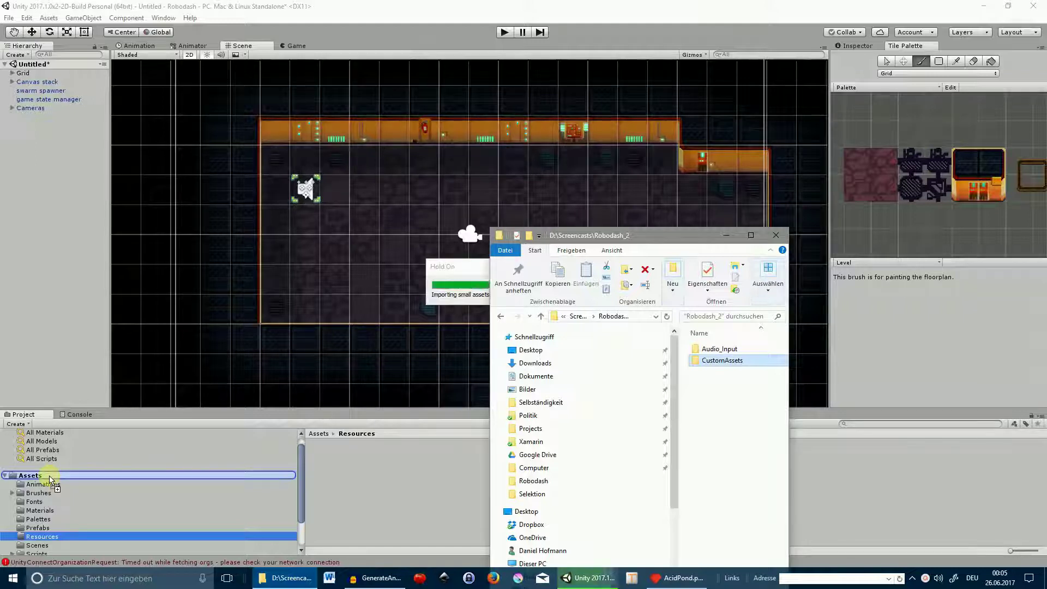
{"action": "left_click", "coordinate": [725, 234]}
- Examine the project's folder structure and the subfolders of the imported CustomAssets folder
{"action": "scroll", "coordinate": [35, 548], "scroll_direction": "down", "scroll_amount": 3}
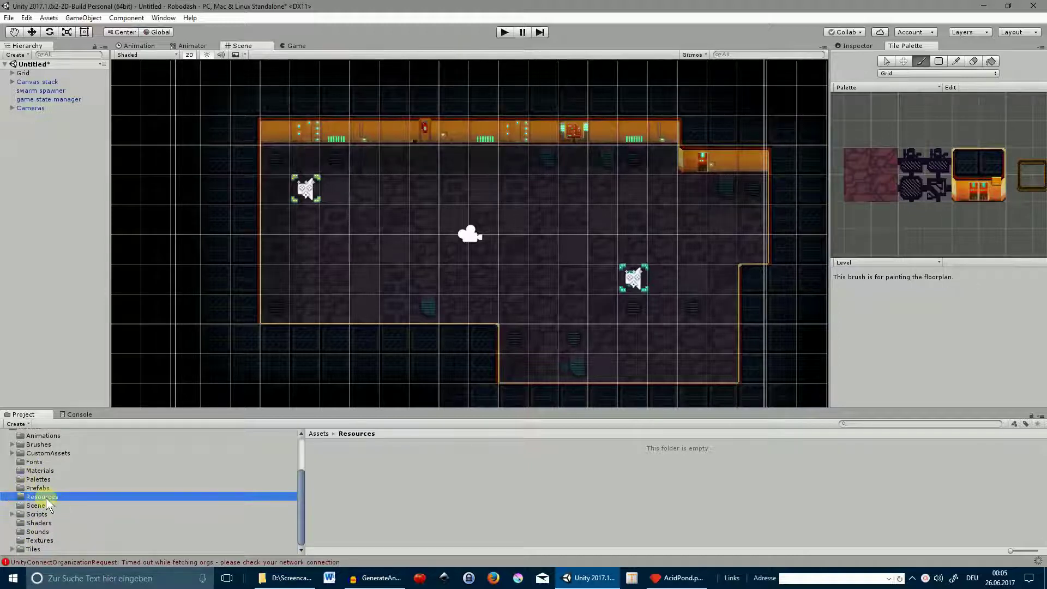
{"action": "scroll", "coordinate": [42, 495], "scroll_direction": "up", "scroll_amount": 3}
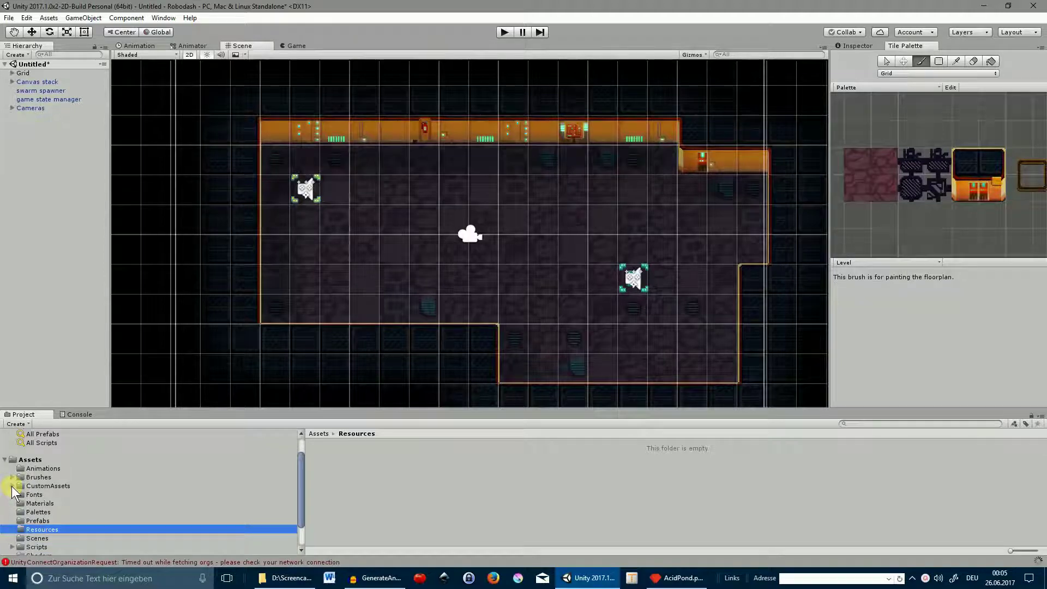
{"action": "left_click", "coordinate": [256, 502]}
{"action": "left_click", "coordinate": [41, 502]}
{"action": "left_click", "coordinate": [40, 494]}
{"action": "left_click", "coordinate": [12, 486]}
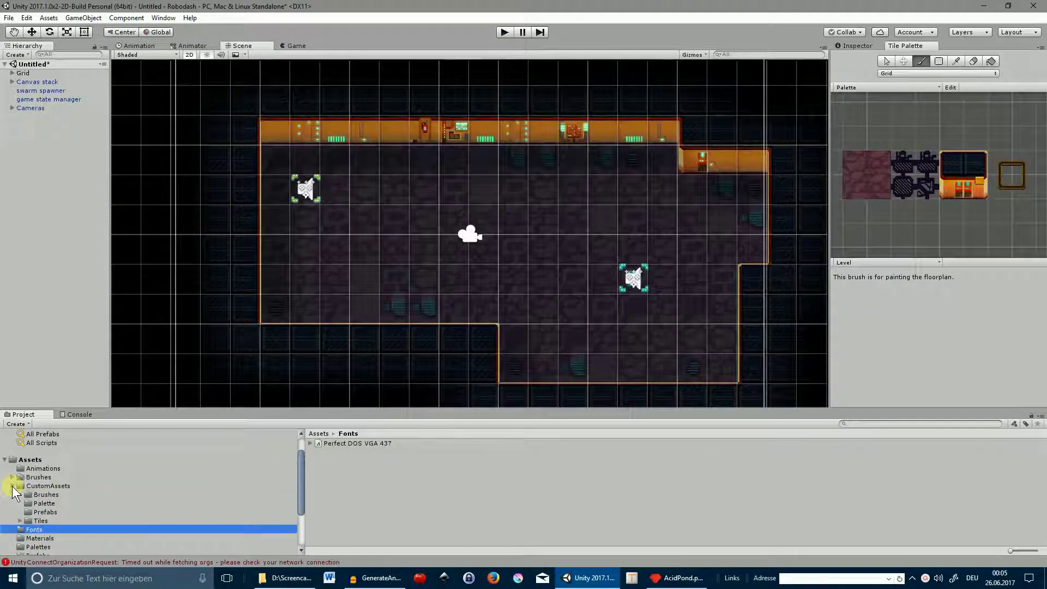
{"action": "left_click", "coordinate": [12, 486]}
{"action": "scroll", "coordinate": [133, 521], "scroll_direction": "down", "scroll_amount": 3}
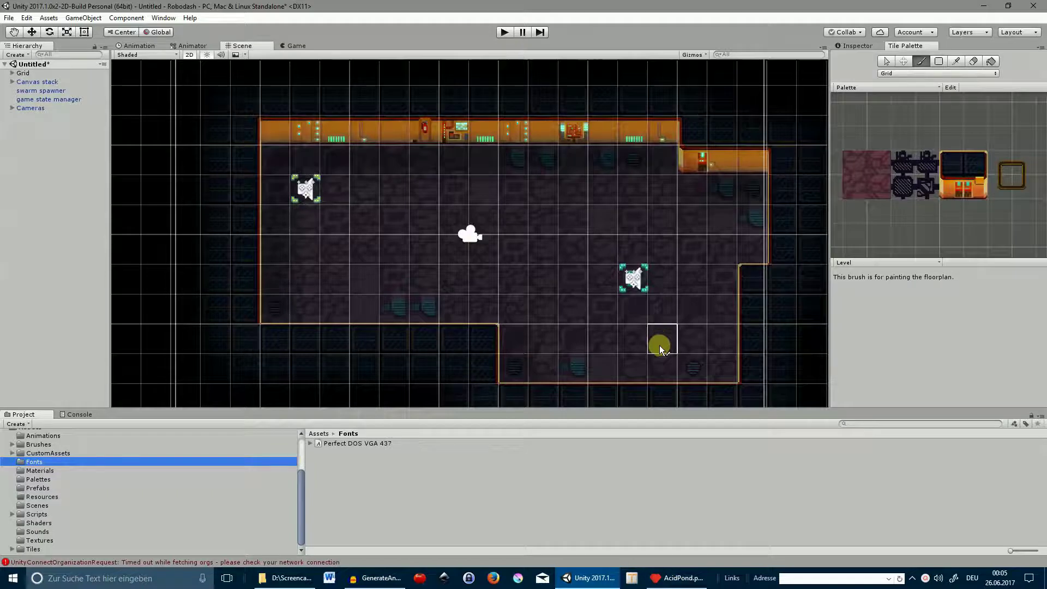
- Extend the floorplan with the Level brush below the room and into a side area beyond its lower-right corner
{"action": "scroll", "coordinate": [671, 349], "scroll_direction": "down", "scroll_amount": 1}
{"action": "scroll", "coordinate": [670, 349], "scroll_direction": "down", "scroll_amount": 1}
{"action": "middle_click_drag", "start_coordinate": [627, 353], "coordinate": [594, 250]}
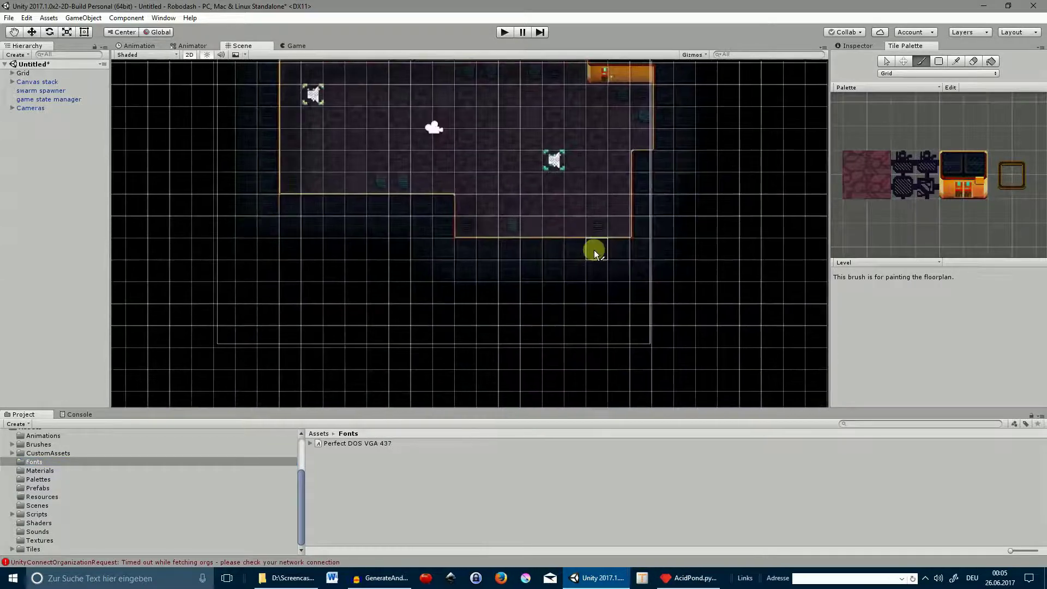
{"action": "mouse_move", "coordinate": [582, 240]}
{"action": "left_mouse_down"}
{"action": "mouse_move", "coordinate": [516, 270]}
{"action": "mouse_move", "coordinate": [542, 238]}
{"action": "left_mouse_up"}
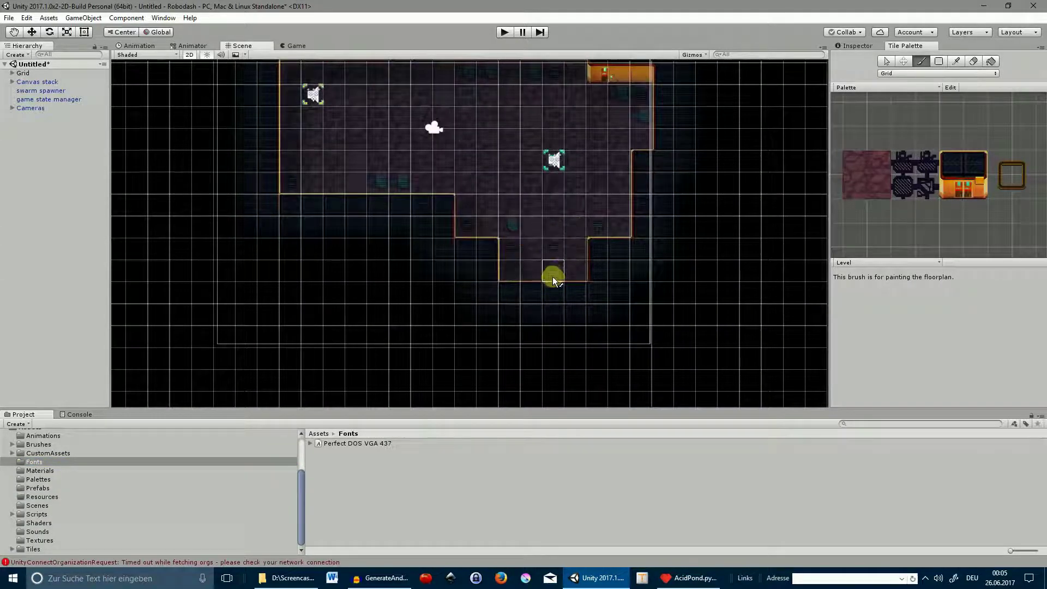
{"action": "left_click_drag", "start_coordinate": [551, 276], "coordinate": [591, 270]}
{"action": "mouse_move", "coordinate": [615, 195]}
{"action": "left_mouse_down"}
{"action": "mouse_move", "coordinate": [676, 232]}
{"action": "mouse_move", "coordinate": [734, 234]}
{"action": "mouse_move", "coordinate": [728, 153]}
{"action": "mouse_move", "coordinate": [708, 169]}
{"action": "mouse_move", "coordinate": [706, 218]}
{"action": "mouse_move", "coordinate": [680, 191]}
{"action": "mouse_move", "coordinate": [637, 188]}
{"action": "left_mouse_up"}
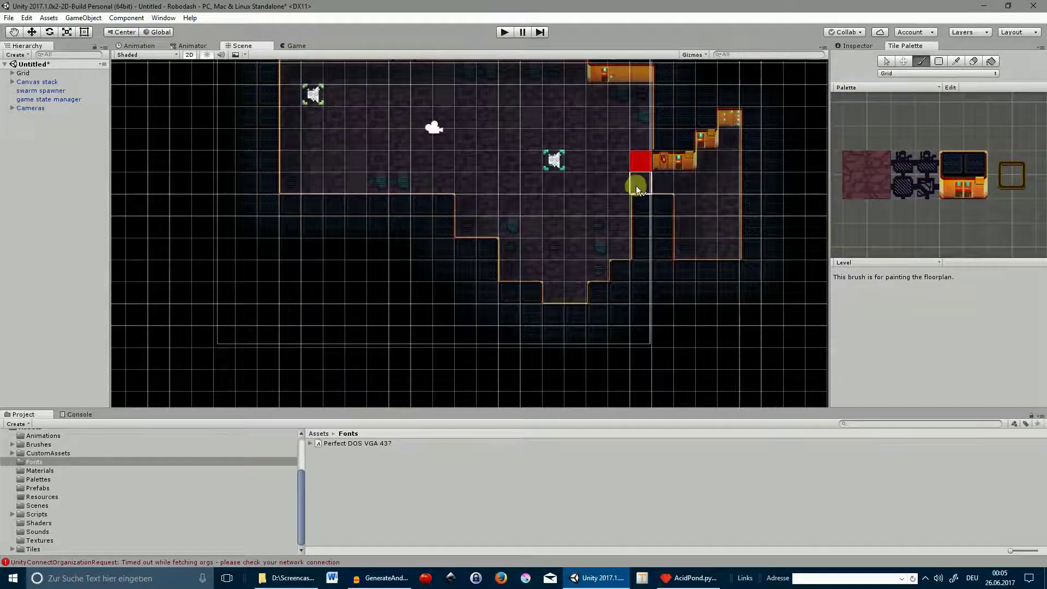
{"action": "left_click", "coordinate": [654, 198]}
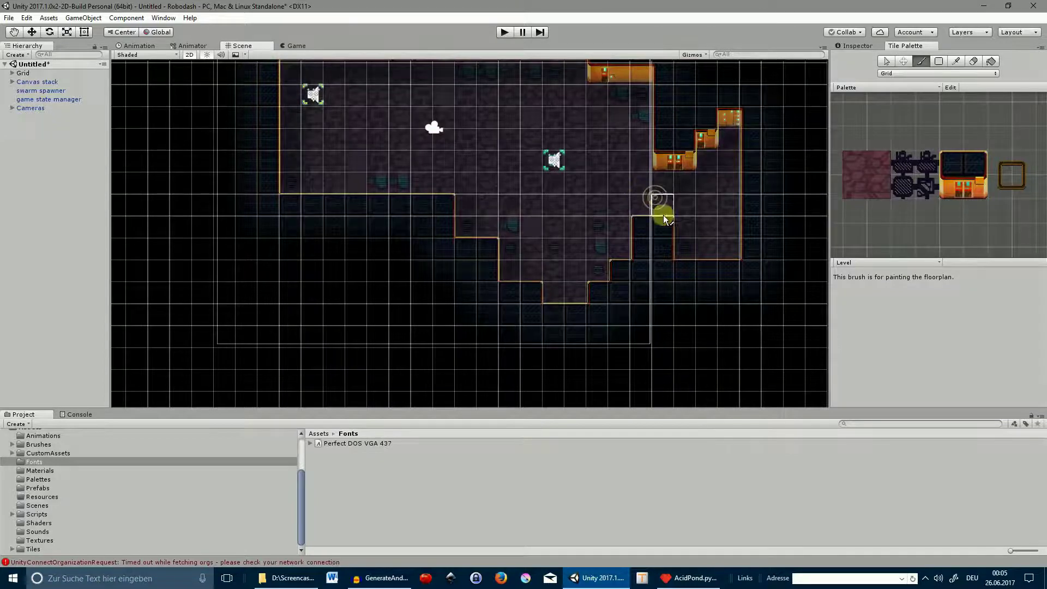
{"action": "scroll", "coordinate": [681, 220], "scroll_direction": "up", "scroll_amount": 2}
{"action": "middle_click_drag", "start_coordinate": [701, 228], "coordinate": [561, 268]}
{"action": "mouse_move", "coordinate": [567, 267]}
{"action": "left_mouse_down"}
{"action": "mouse_move", "coordinate": [539, 277]}
{"action": "mouse_move", "coordinate": [557, 299]}
{"action": "left_mouse_up"}
- Switch to Pyxel Edit and export the AcidPond image as ToxicAcid in png format to Robodash\Assets\Resources at pixel scale 1
{"action": "left_click", "coordinate": [676, 579]}
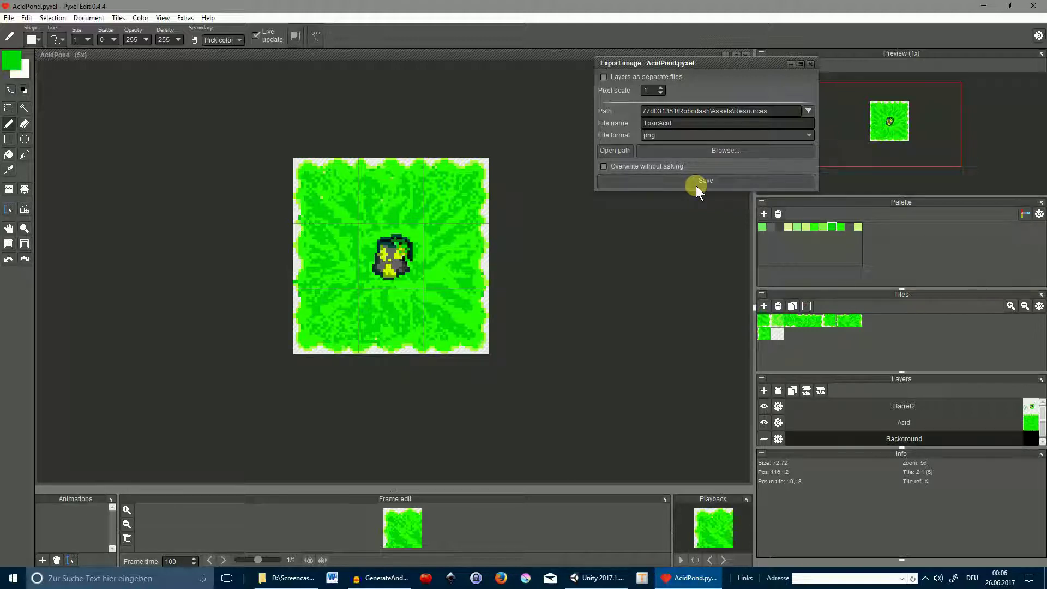
{"action": "scroll", "coordinate": [424, 338], "scroll_direction": "up", "scroll_amount": 3}
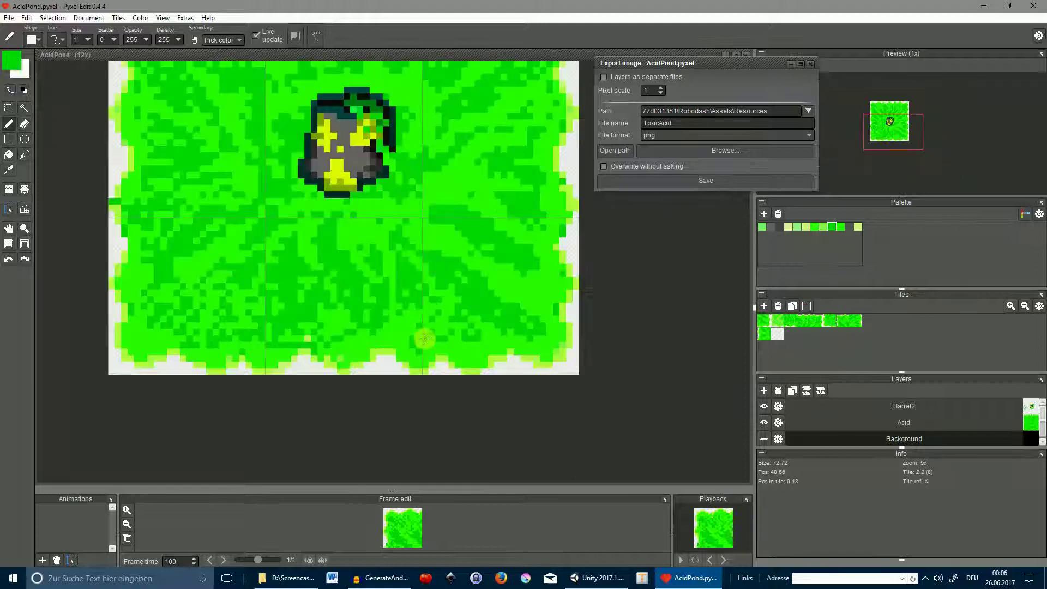
{"action": "scroll", "coordinate": [424, 339], "scroll_direction": "down", "scroll_amount": 2}
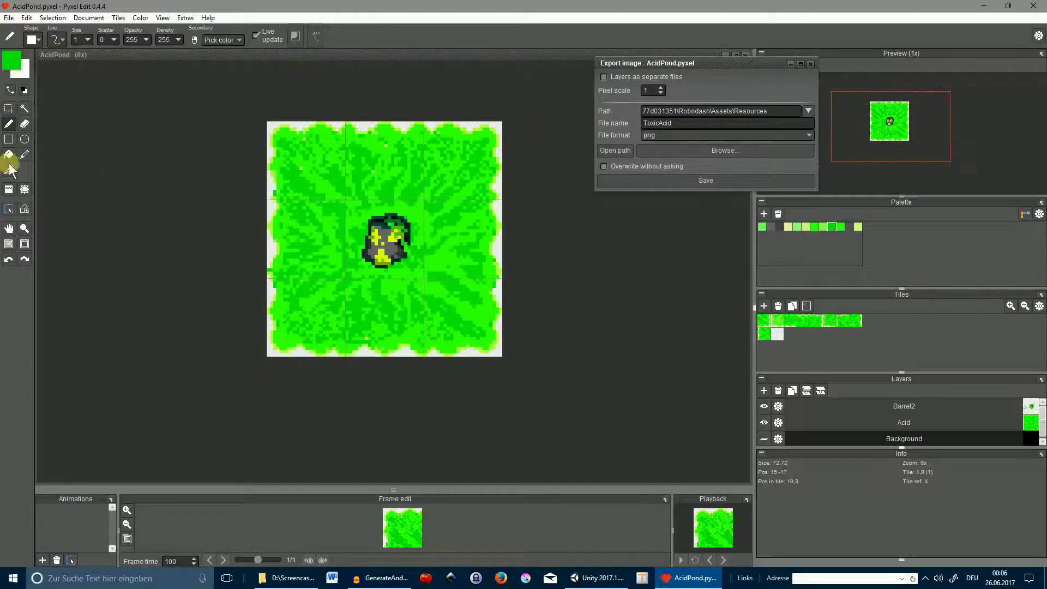
{"action": "left_click", "coordinate": [9, 190]}
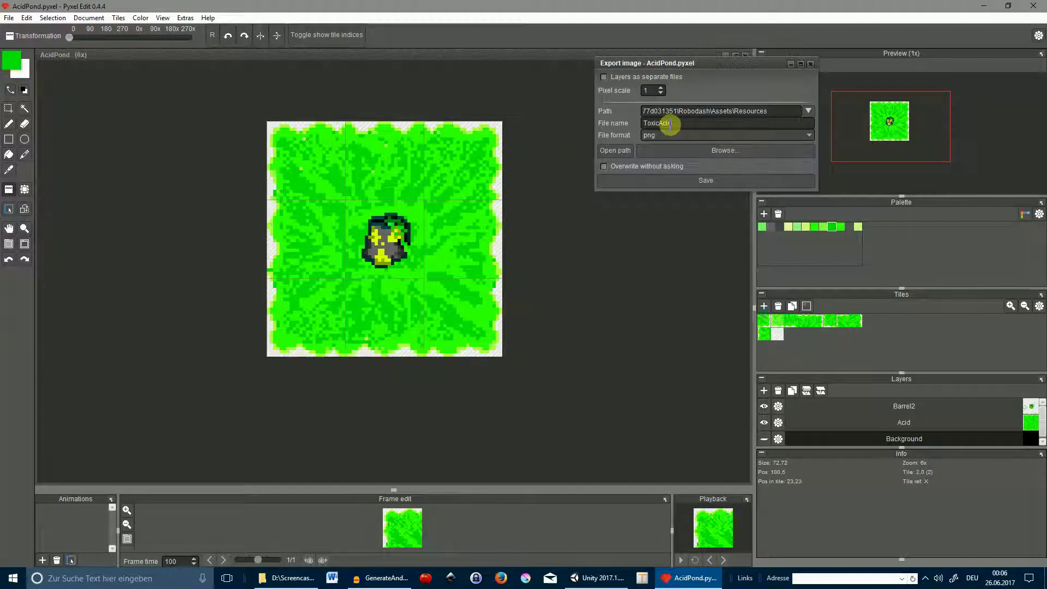
{"action": "scroll", "coordinate": [624, 196], "scroll_direction": "down", "scroll_amount": 1}
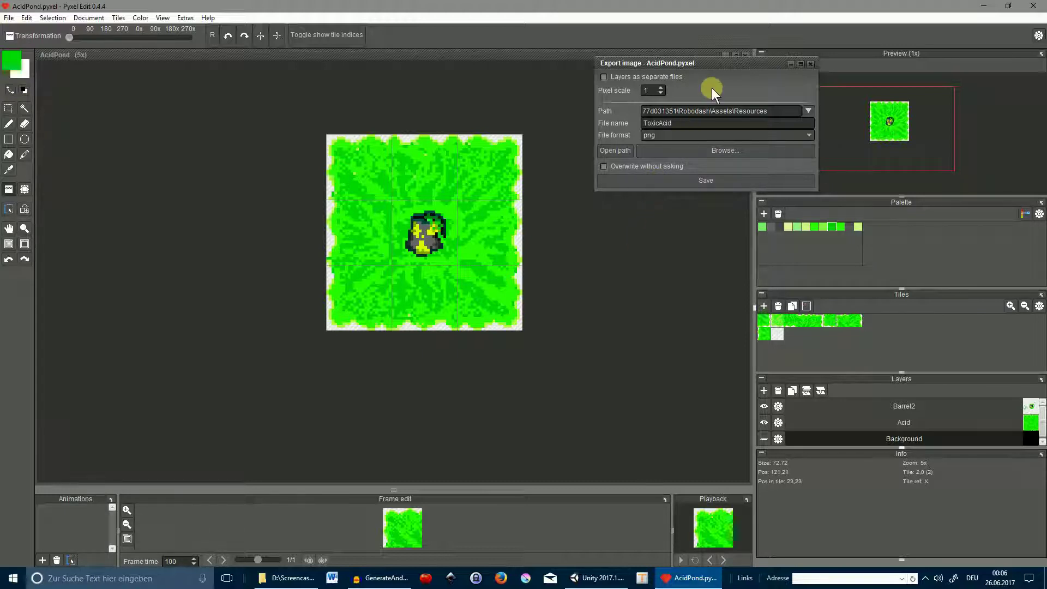
{"action": "left_click", "coordinate": [688, 184]}
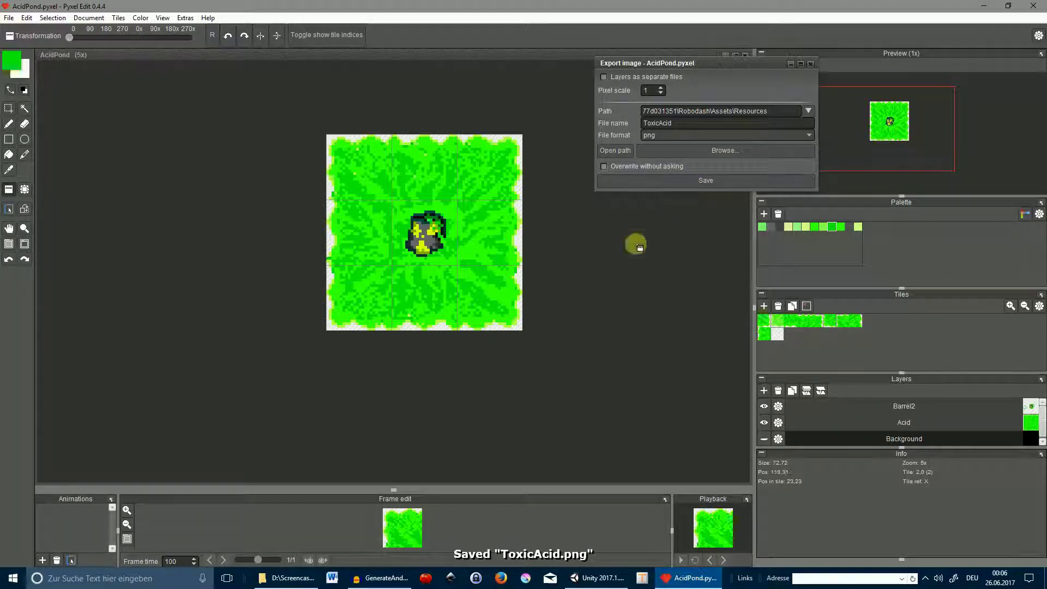
- Return to Unity, expand the ToxicAcid texture in the Resources folder and select it
{"action": "left_click", "coordinate": [571, 582]}
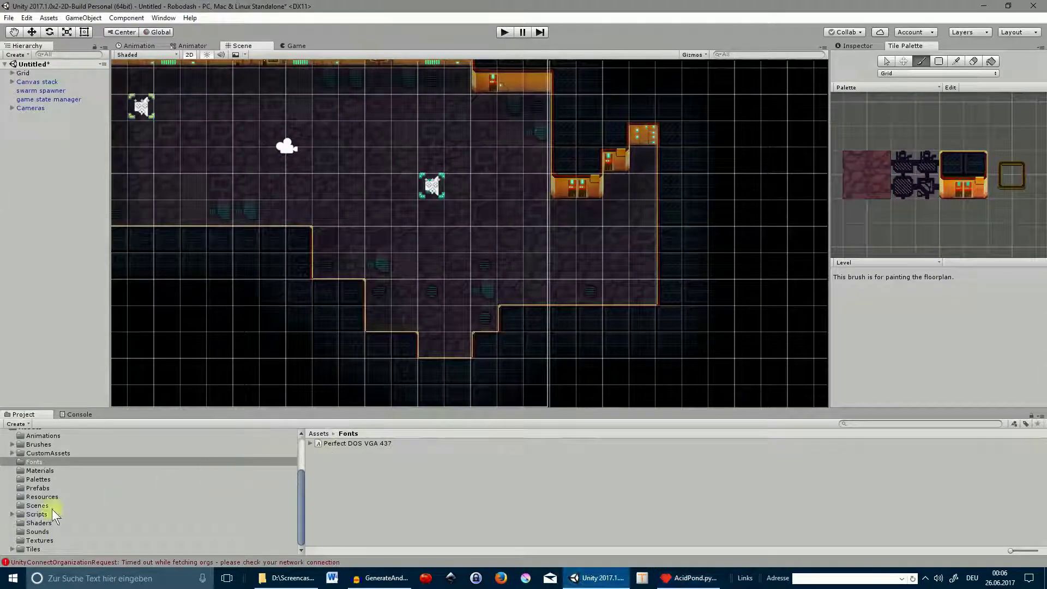
{"action": "left_click", "coordinate": [38, 497]}
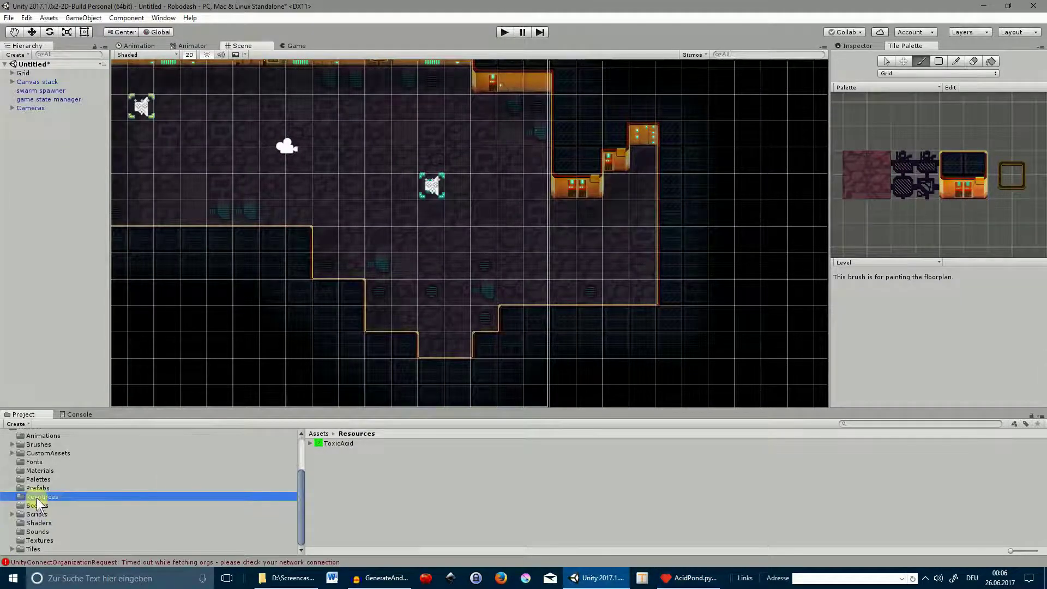
{"action": "left_click", "coordinate": [309, 442]}
{"action": "left_click", "coordinate": [342, 441]}
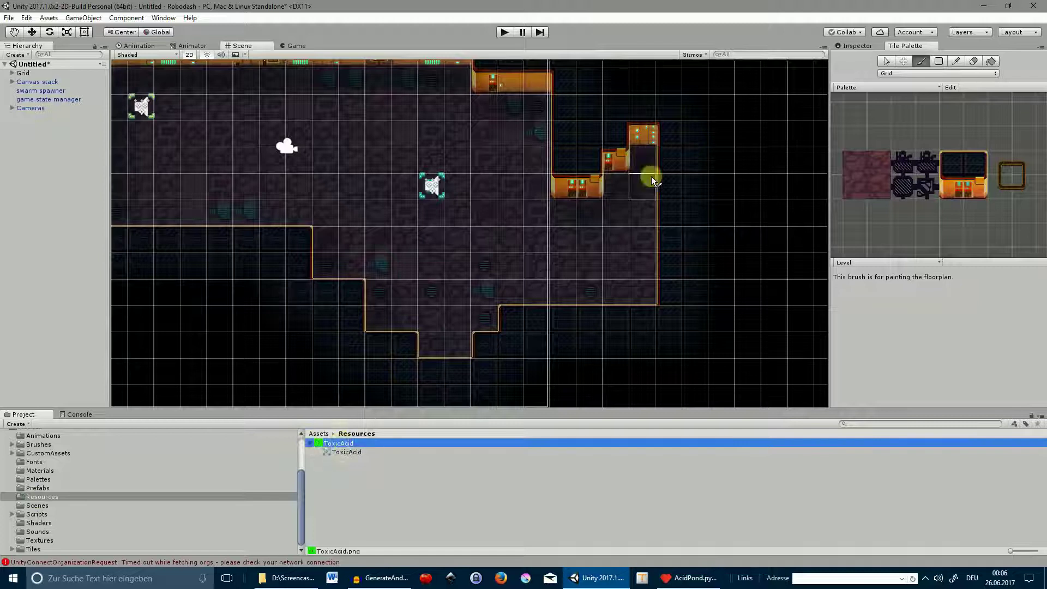
- Set the ToxicAcid texture's import settings to Sprite Mode Multiple, 24 Pixels Per Unit and Filter Mode Point (no filter)
{"action": "left_click", "coordinate": [855, 44]}
{"action": "left_click_drag", "start_coordinate": [827, 158], "coordinate": [626, 187]}
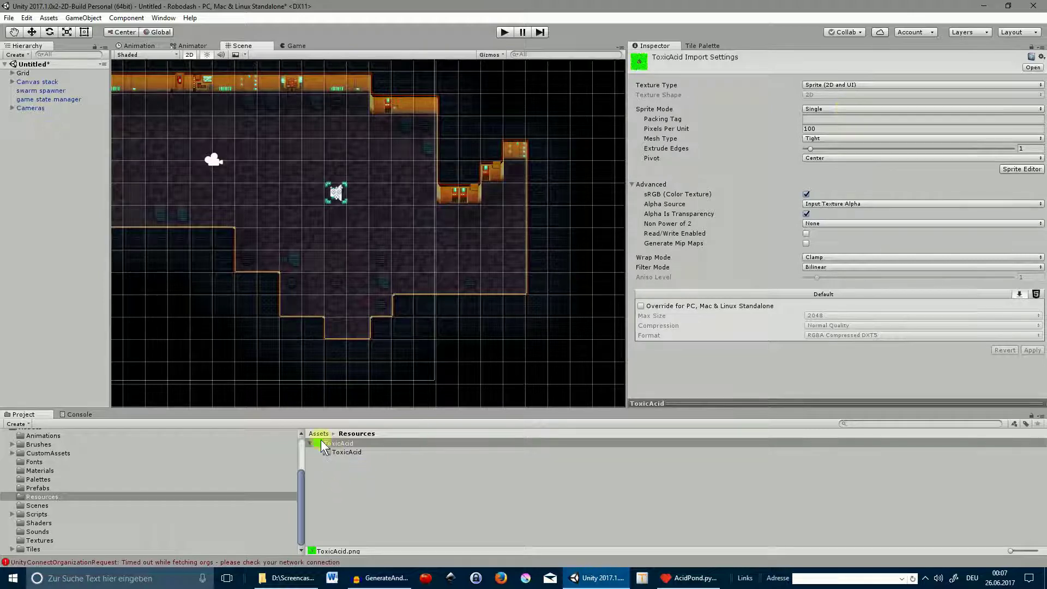
{"action": "left_click", "coordinate": [837, 109]}
{"action": "left_click", "coordinate": [835, 125]}
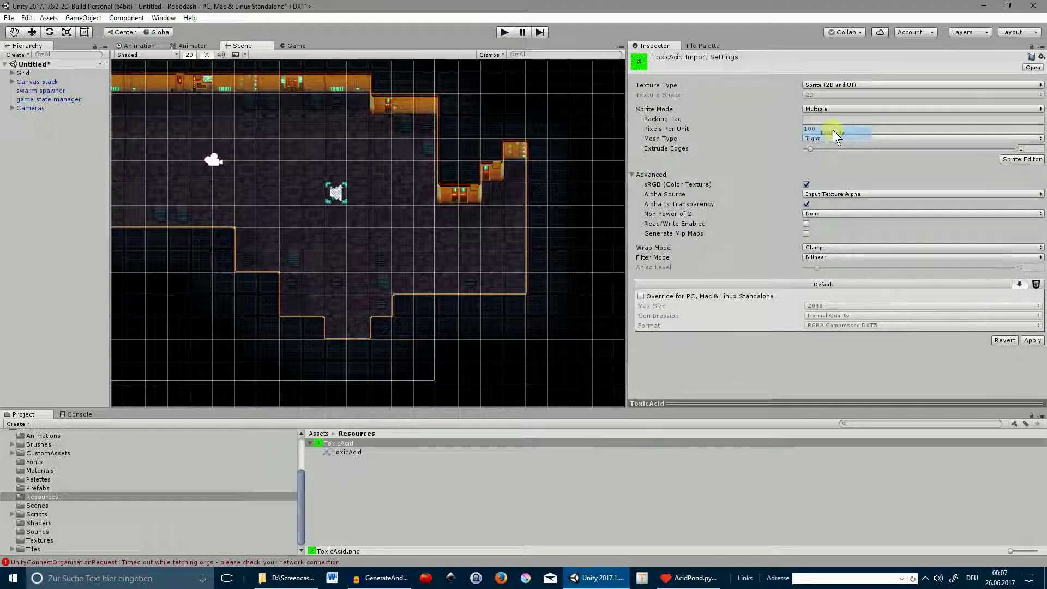
{"action": "left_click", "coordinate": [831, 129]}
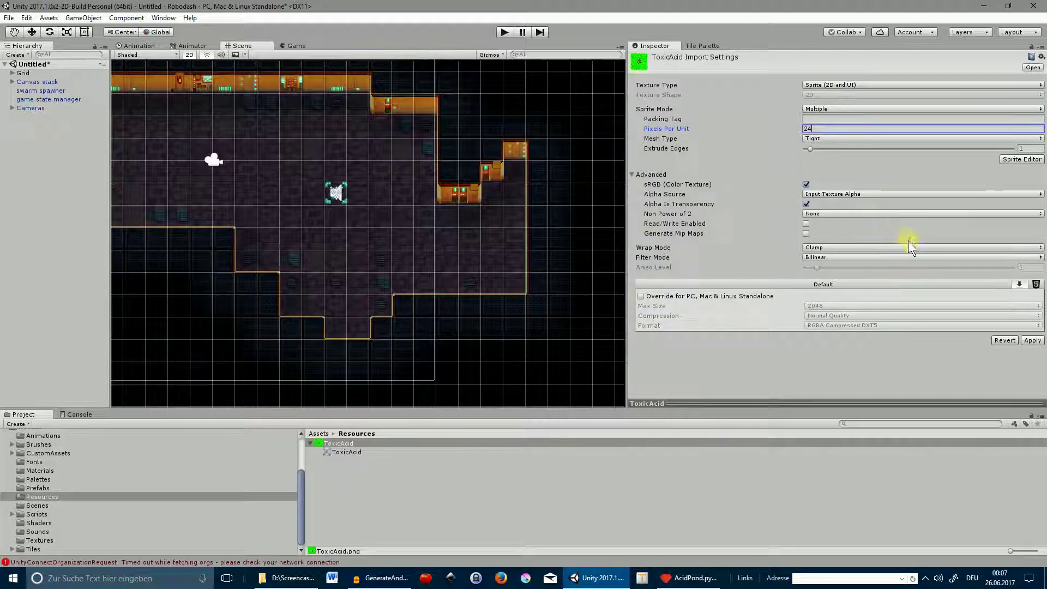
{"action": "left_click", "coordinate": [860, 256]}
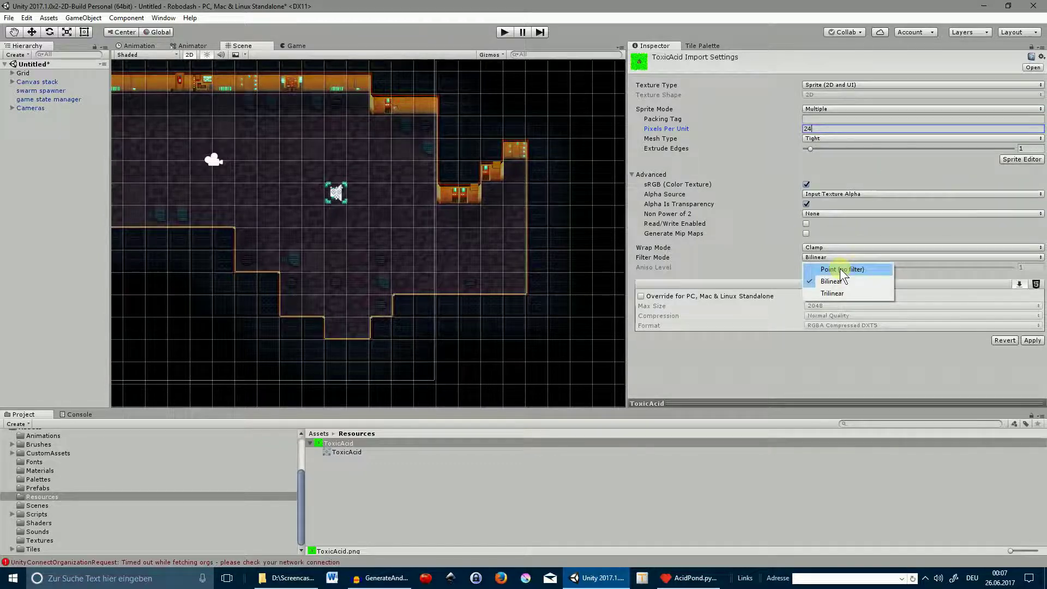
{"action": "left_click", "coordinate": [840, 269]}
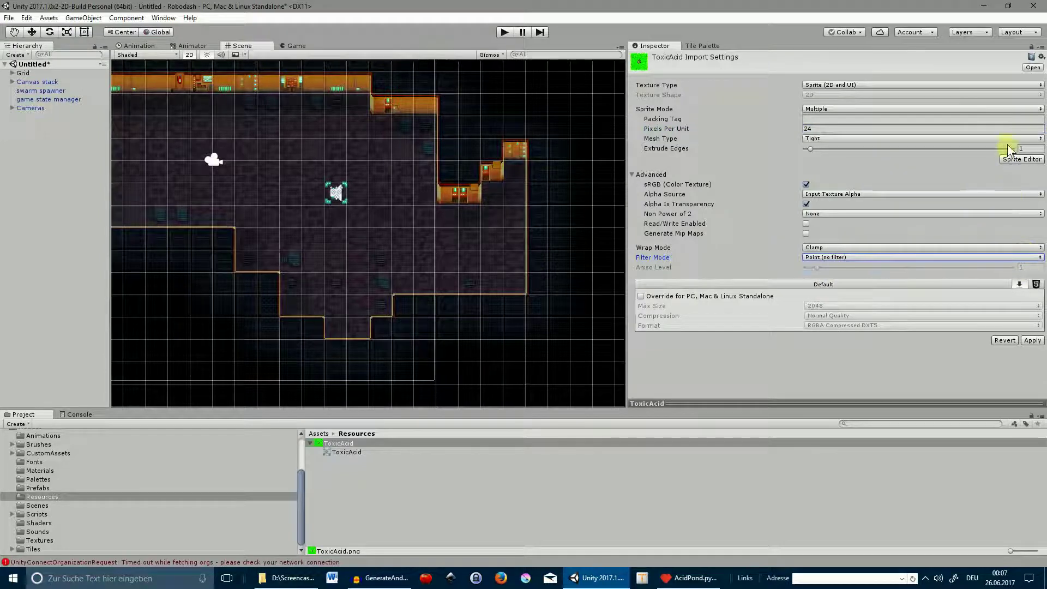
- Apply the import settings, slice ToxicAcid in the Sprite Editor by a cell size of 24 x 24 pixels, apply the slices and close the editor
{"action": "left_click", "coordinate": [1008, 160]}
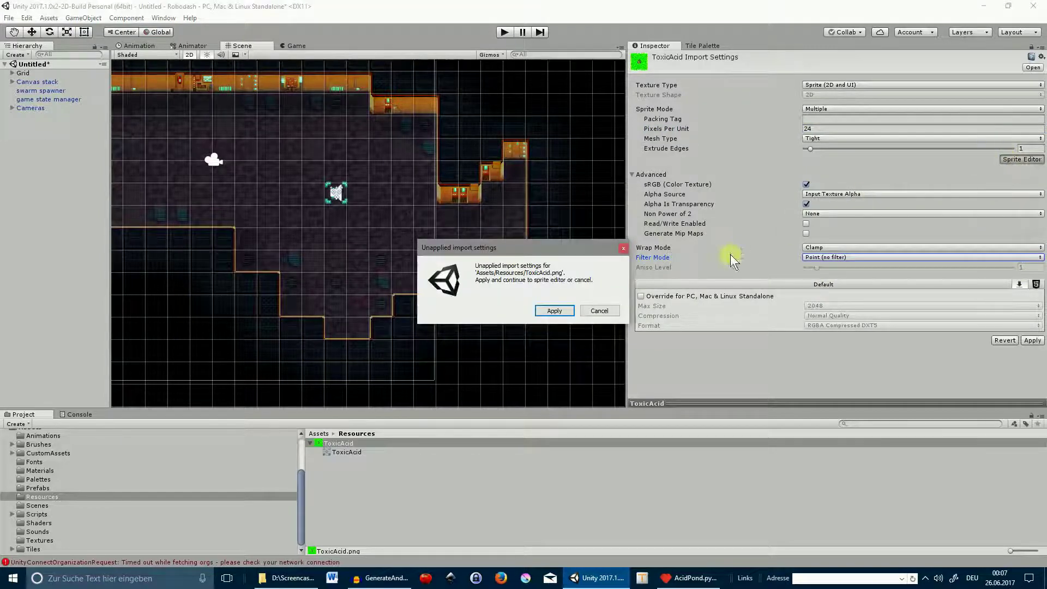
{"action": "left_click", "coordinate": [549, 310]}
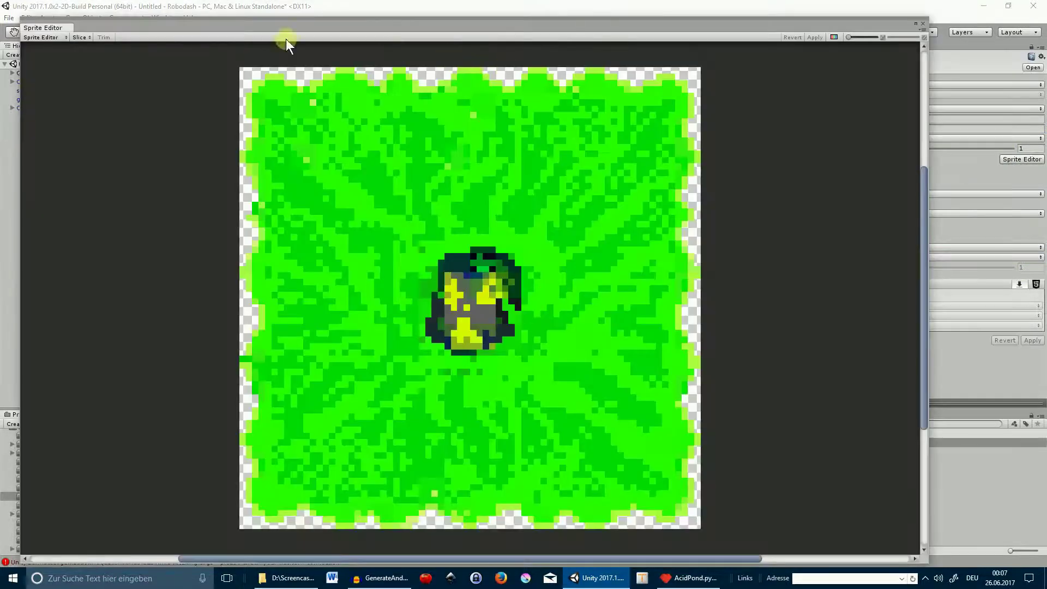
{"action": "left_click", "coordinate": [82, 37]}
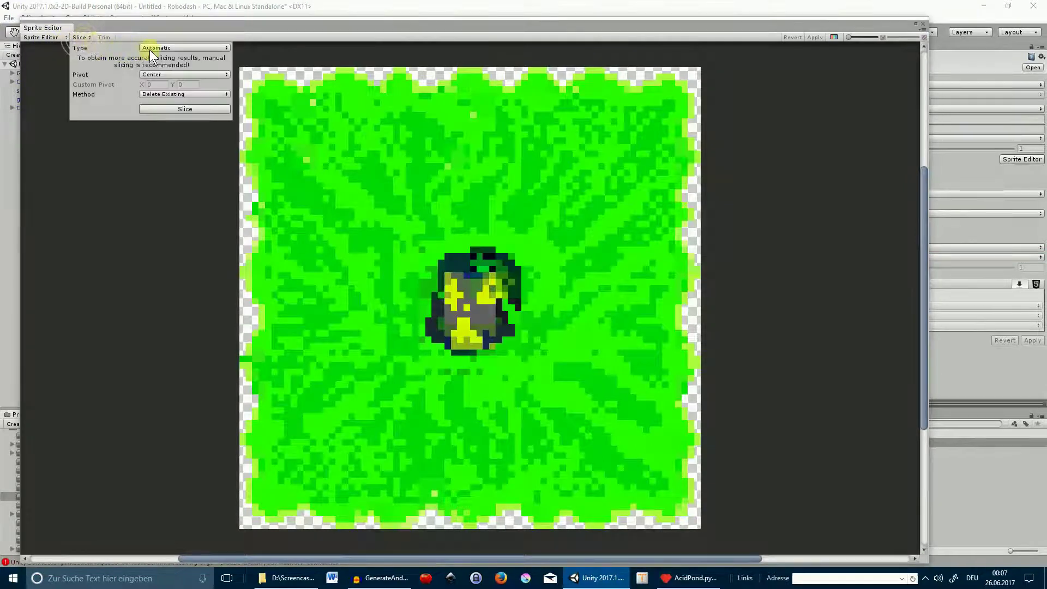
{"action": "left_click", "coordinate": [177, 49]}
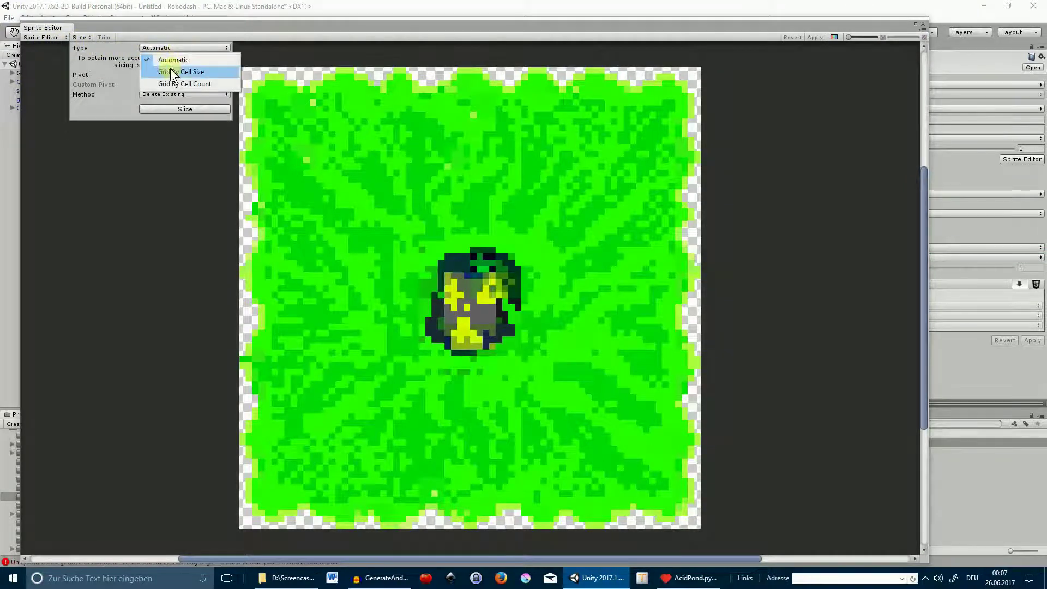
{"action": "left_click", "coordinate": [173, 71]}
{"action": "left_click", "coordinate": [161, 58]}
{"action": "type", "text": "24"}
{"action": "left_click", "coordinate": [206, 59]}
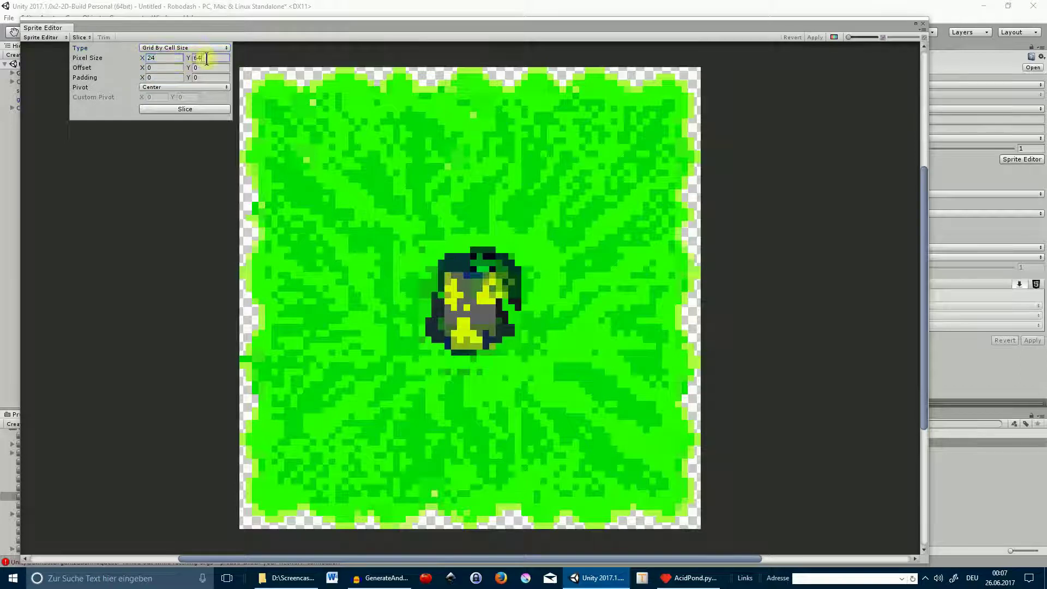
{"action": "left_click", "coordinate": [204, 108]}
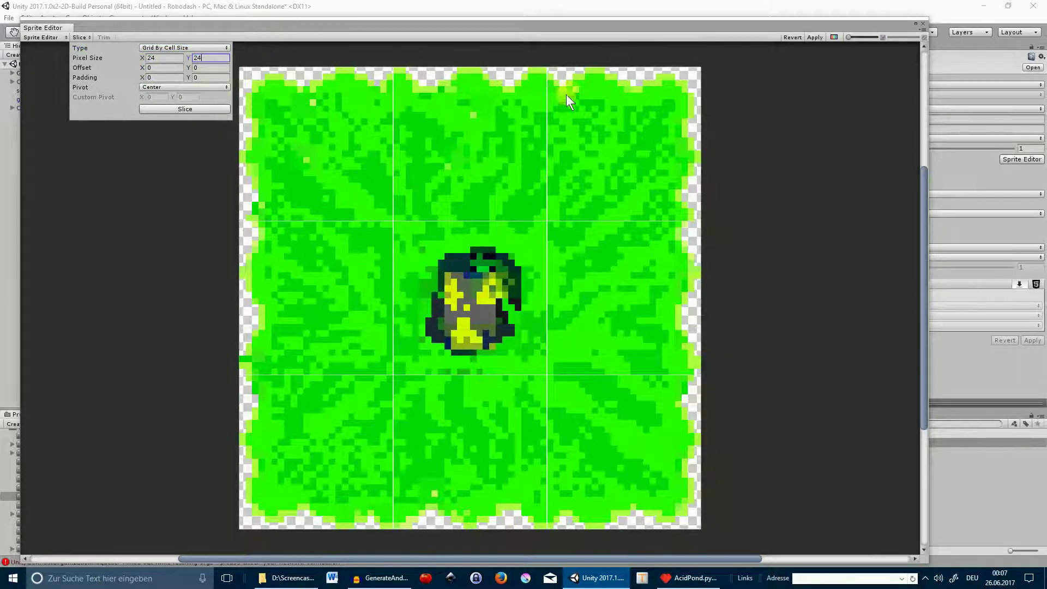
{"action": "left_click", "coordinate": [815, 37]}
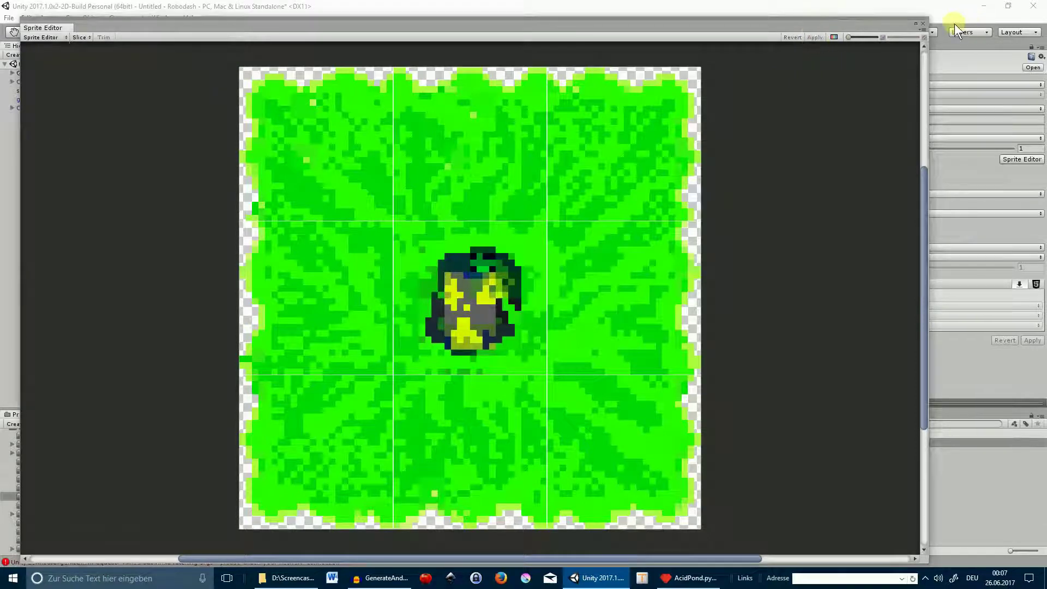
{"action": "left_click", "coordinate": [923, 24]}
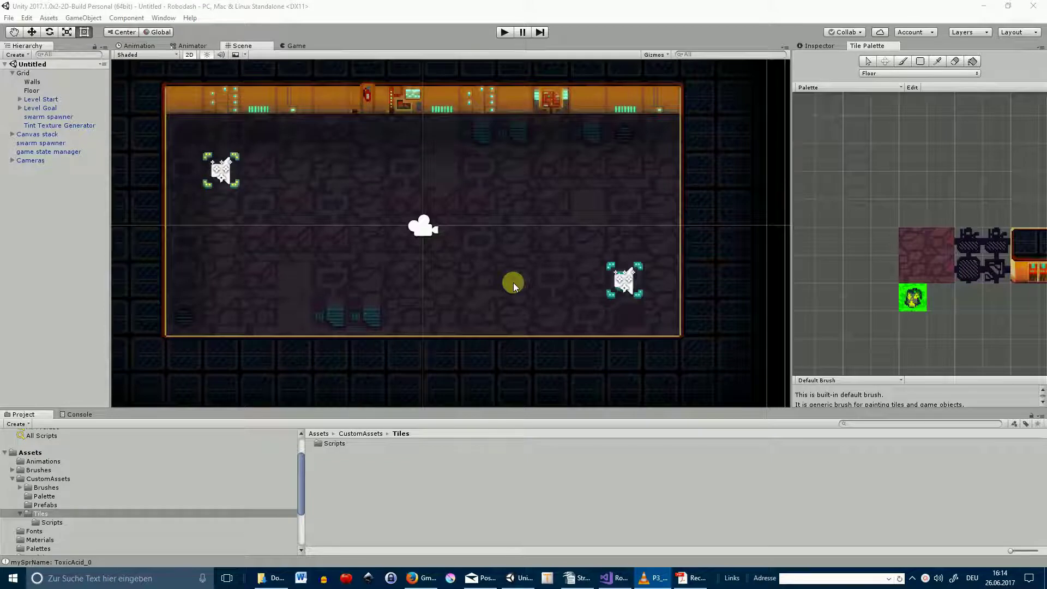
- Pick the acid tile in the palette and display the import settings of the ToxicAcid texture in the Resources folder
{"action": "left_click", "coordinate": [916, 300]}
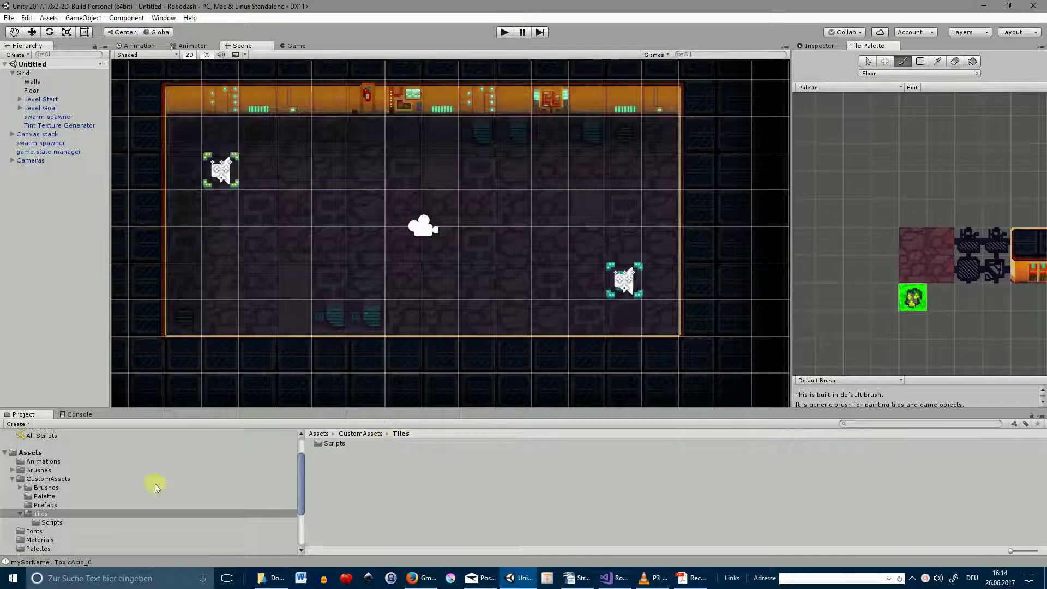
{"action": "scroll", "coordinate": [136, 491], "scroll_direction": "down", "scroll_amount": 2}
{"action": "left_click", "coordinate": [46, 500]}
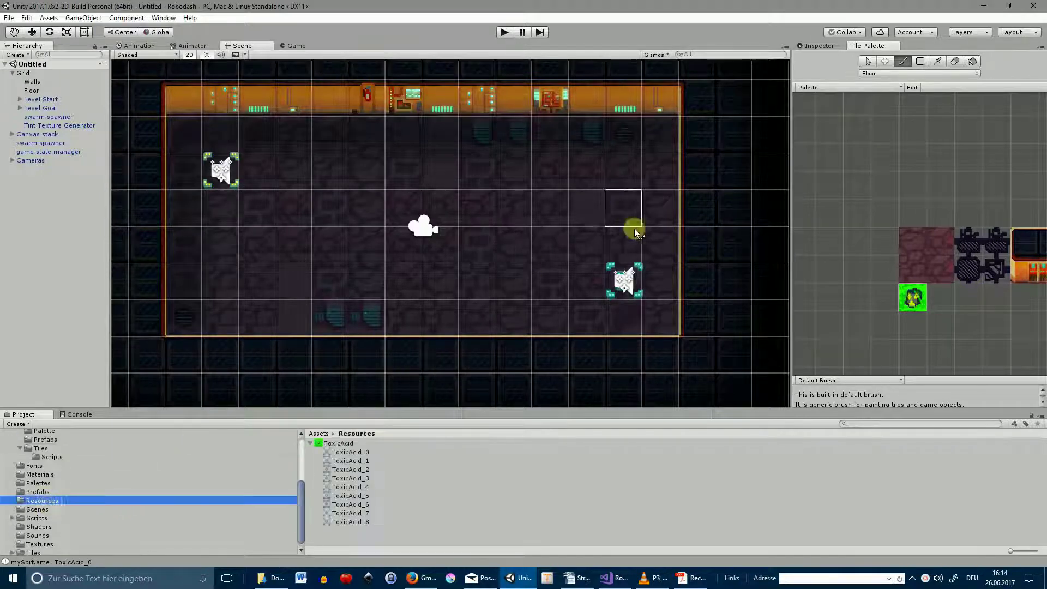
{"action": "left_click", "coordinate": [329, 445]}
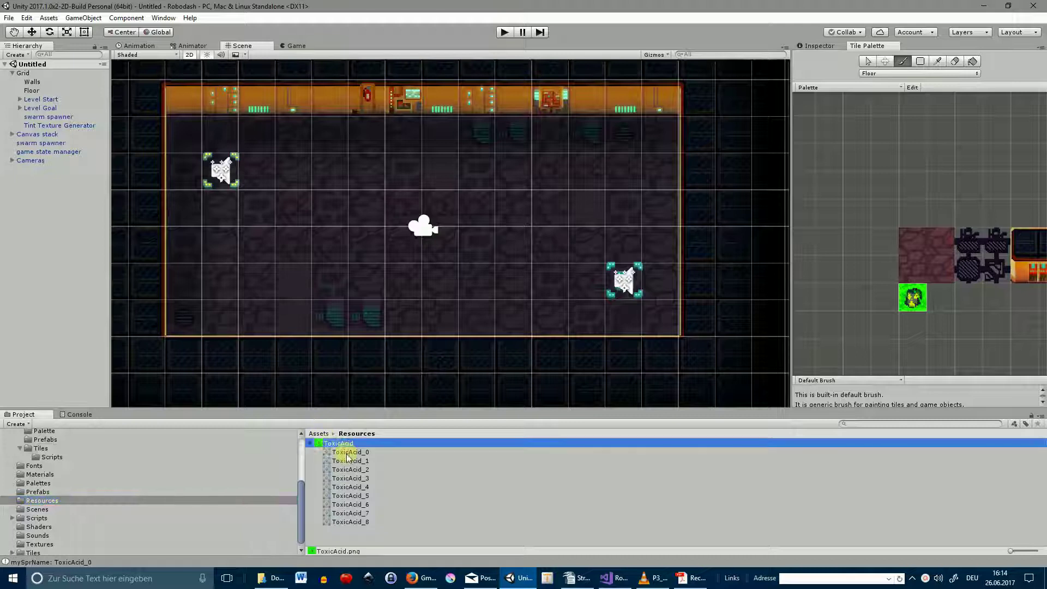
{"action": "left_click", "coordinate": [817, 46]}
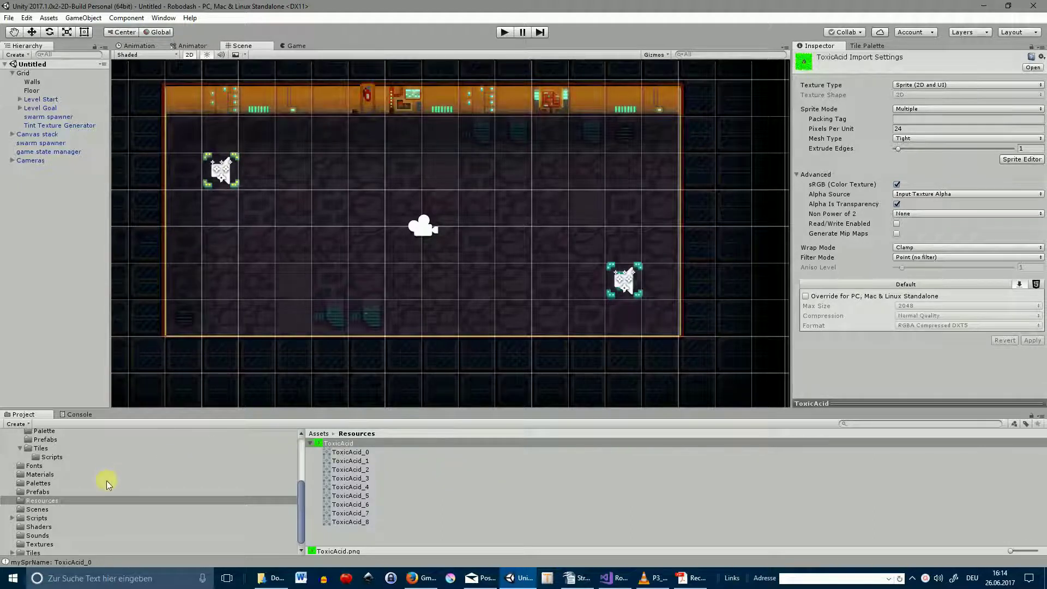
- Browse to the Scripts folder inside CustomAssets/Tiles that holds the AcidTile script
{"action": "scroll", "coordinate": [109, 482], "scroll_direction": "up", "scroll_amount": 4}
{"action": "left_click", "coordinate": [52, 512]}
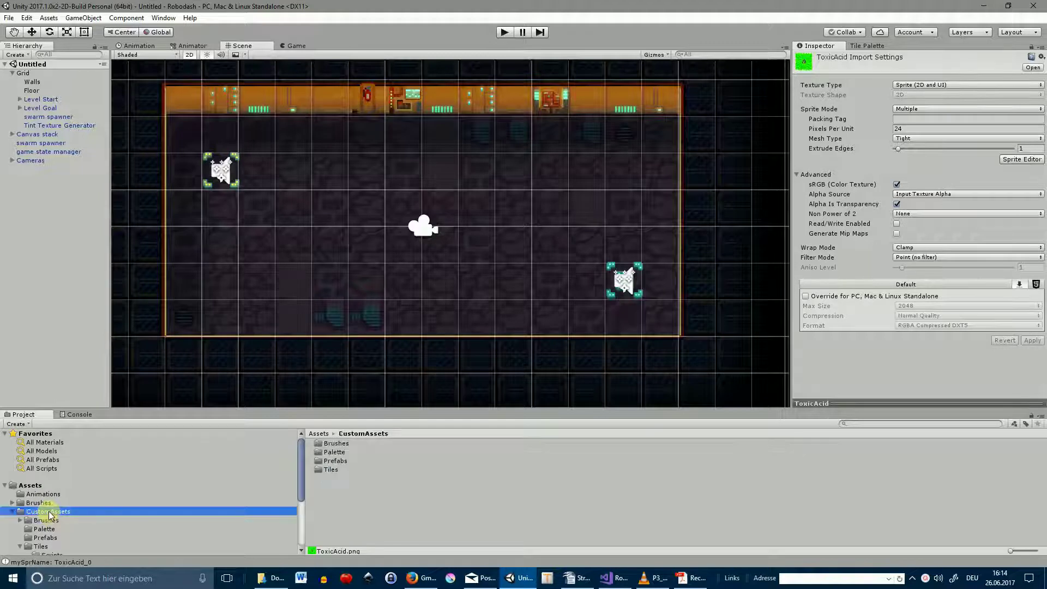
{"action": "left_click", "coordinate": [41, 546]}
{"action": "double_click", "coordinate": [333, 444]}
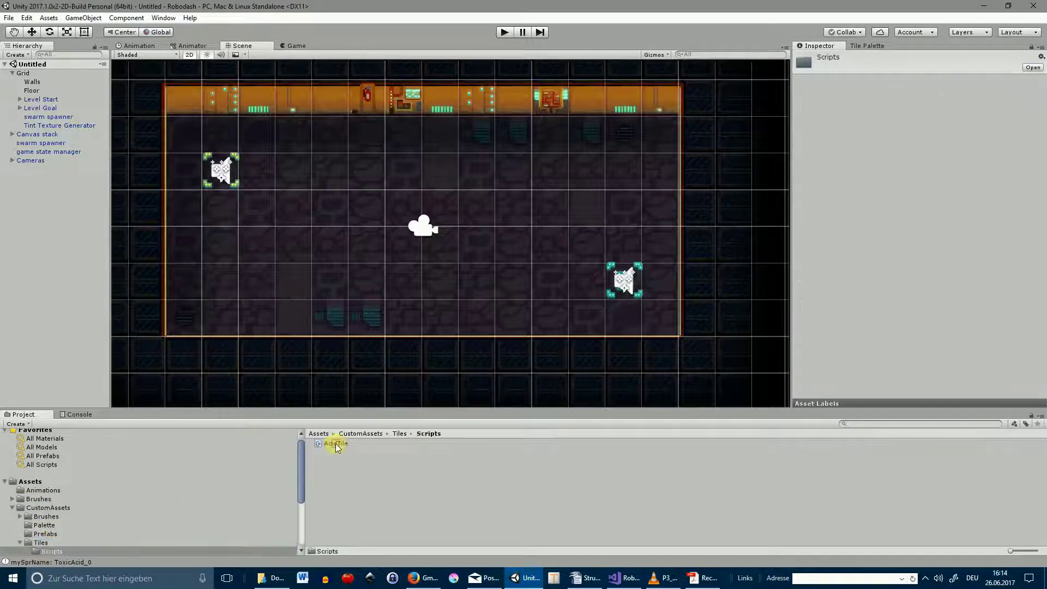
{"action": "left_click", "coordinate": [334, 471]}
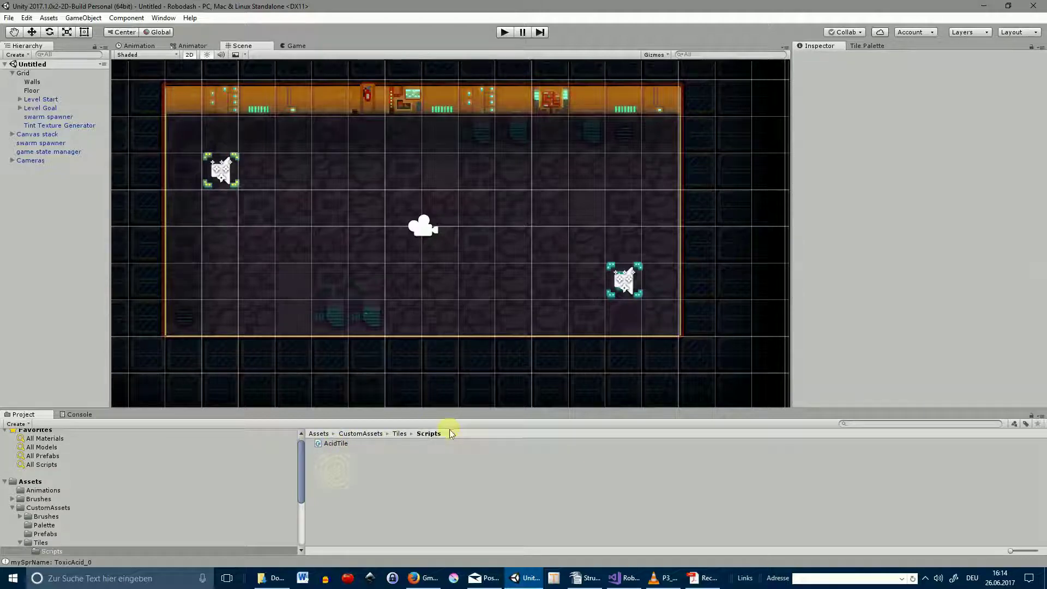
- Switch to Visual Studio and examine the MenuItem attribute near the start of AcidTile.cs
{"action": "left_click", "coordinate": [624, 577]}
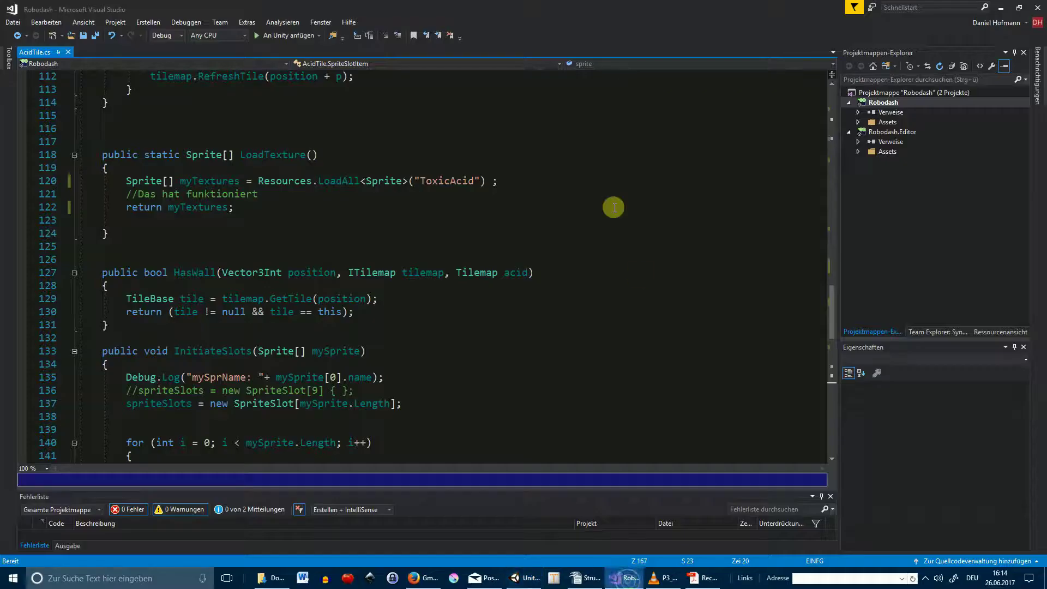
{"action": "scroll", "coordinate": [459, 253], "scroll_direction": "up", "scroll_amount": 5}
{"action": "scroll", "coordinate": [459, 252], "scroll_direction": "up", "scroll_amount": 20}
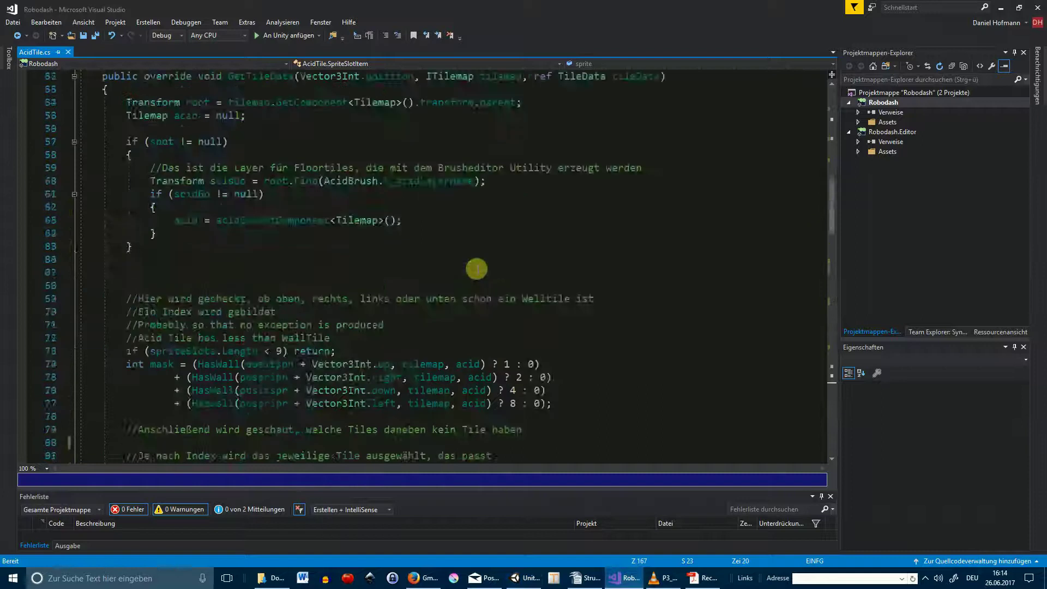
{"action": "left_click", "coordinate": [169, 219]}
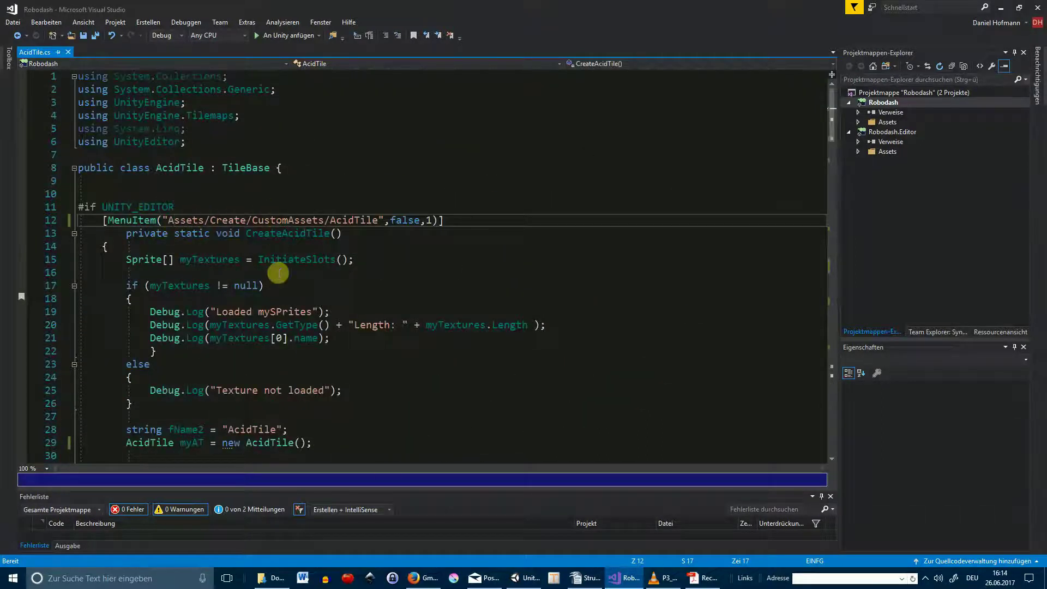
- Switch to Unity and view the CustomAssets entries offered for creating new assets
{"action": "left_click", "coordinate": [518, 582]}
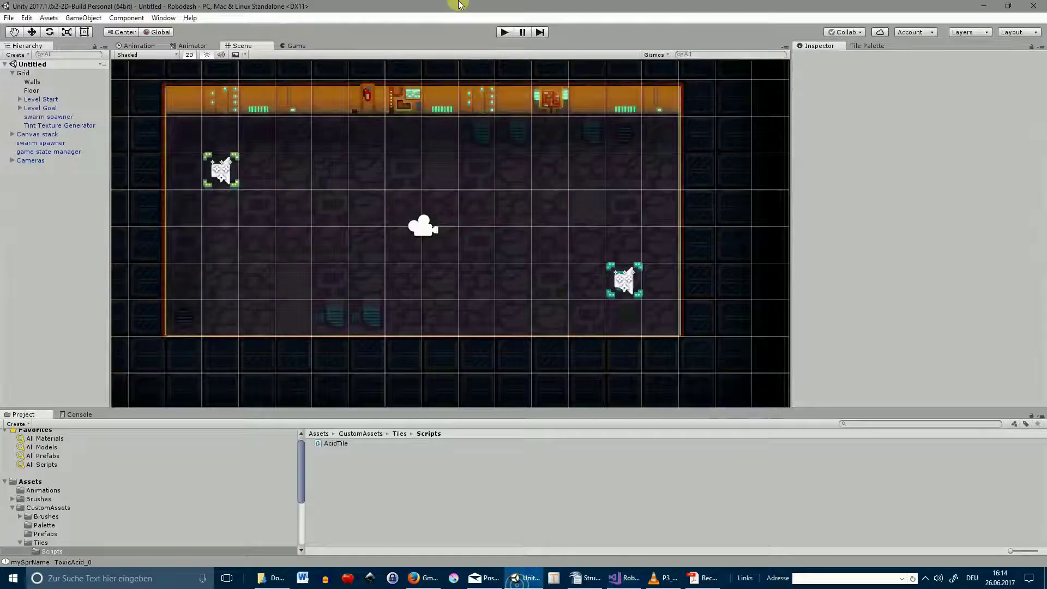
{"action": "left_click", "coordinate": [58, 19]}
{"action": "mouse_move", "coordinate": [57, 30]}
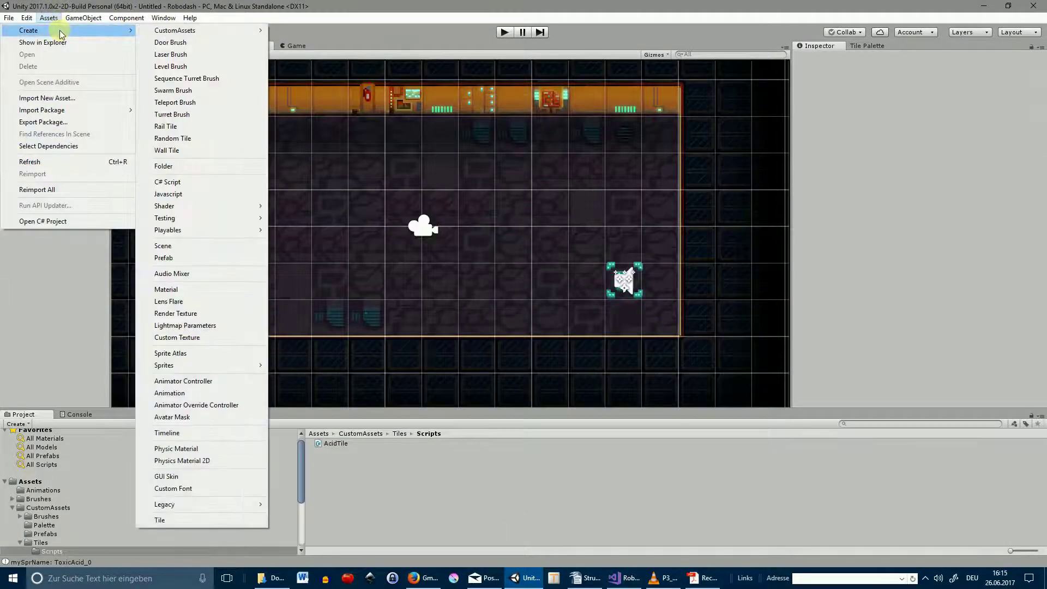
{"action": "mouse_move", "coordinate": [182, 31]}
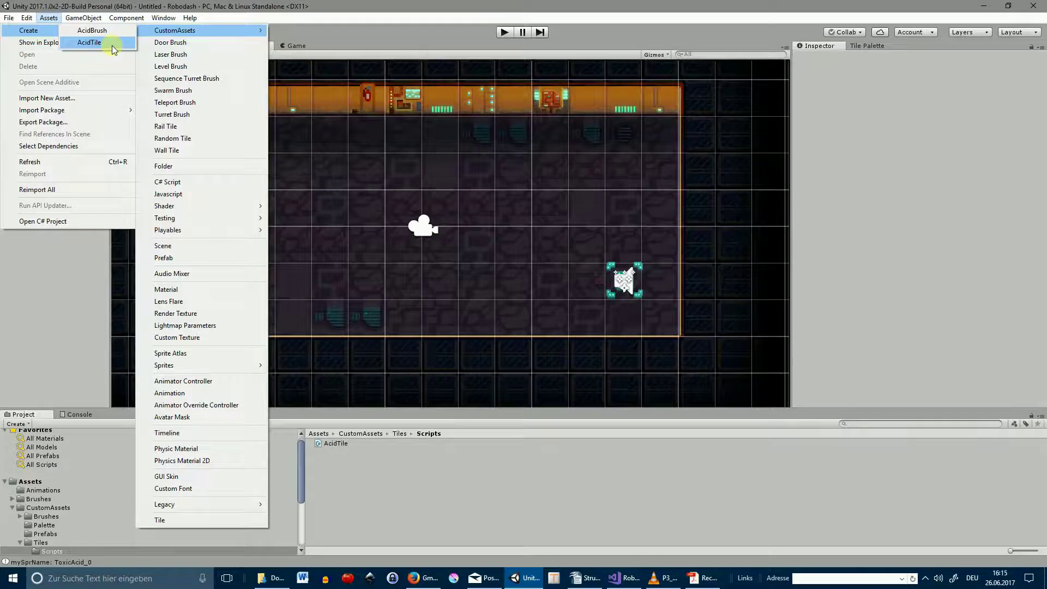
- Switch to Visual Studio and examine the CreateAcidTile method down to its AssetDatabase.CreateAsset line
{"action": "left_click", "coordinate": [623, 578]}
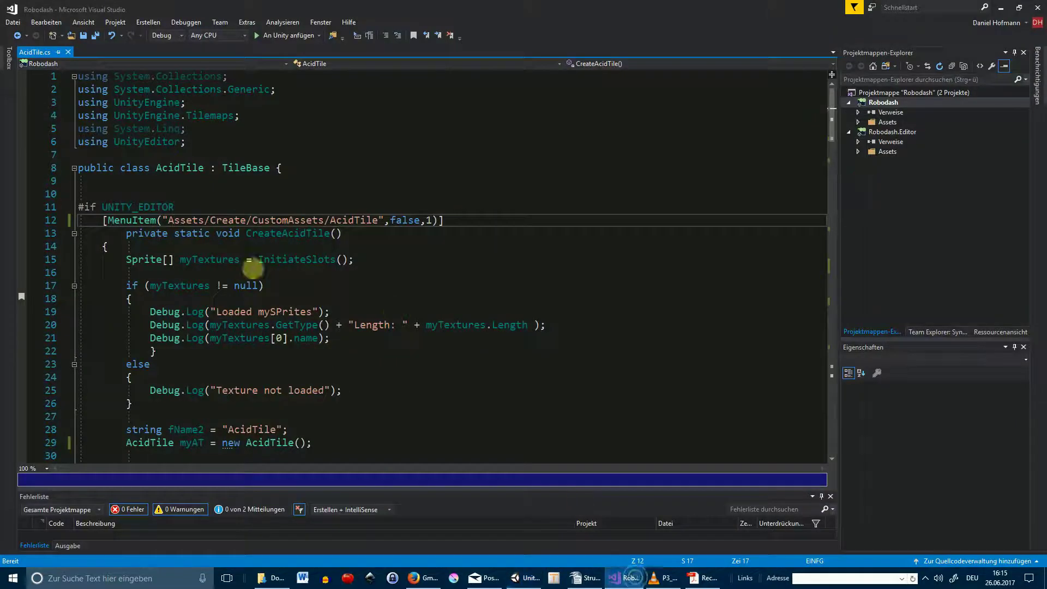
{"action": "left_click", "coordinate": [239, 234]}
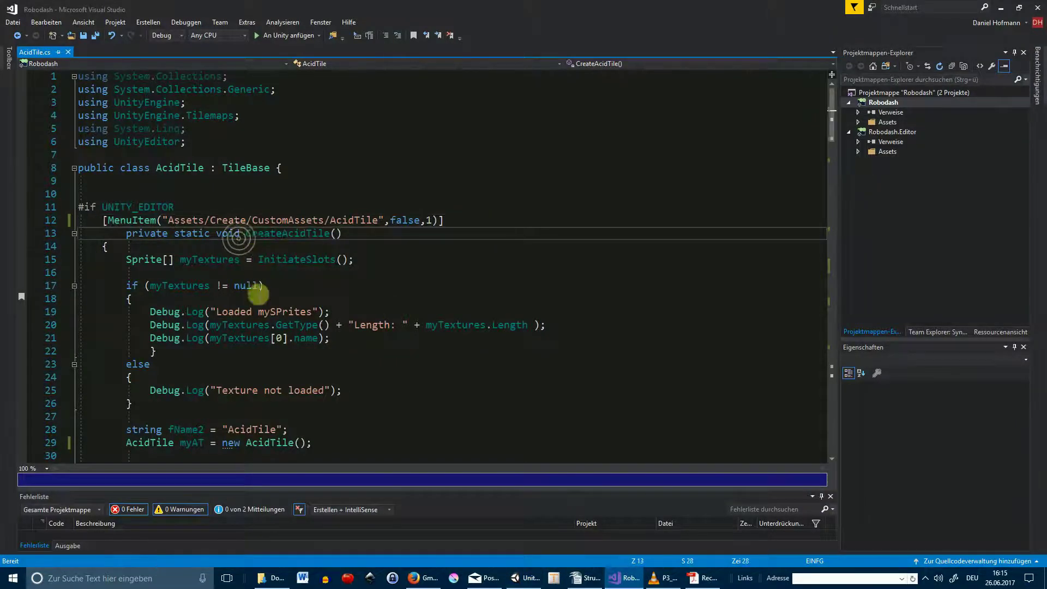
{"action": "scroll", "coordinate": [258, 291], "scroll_direction": "down", "scroll_amount": 4}
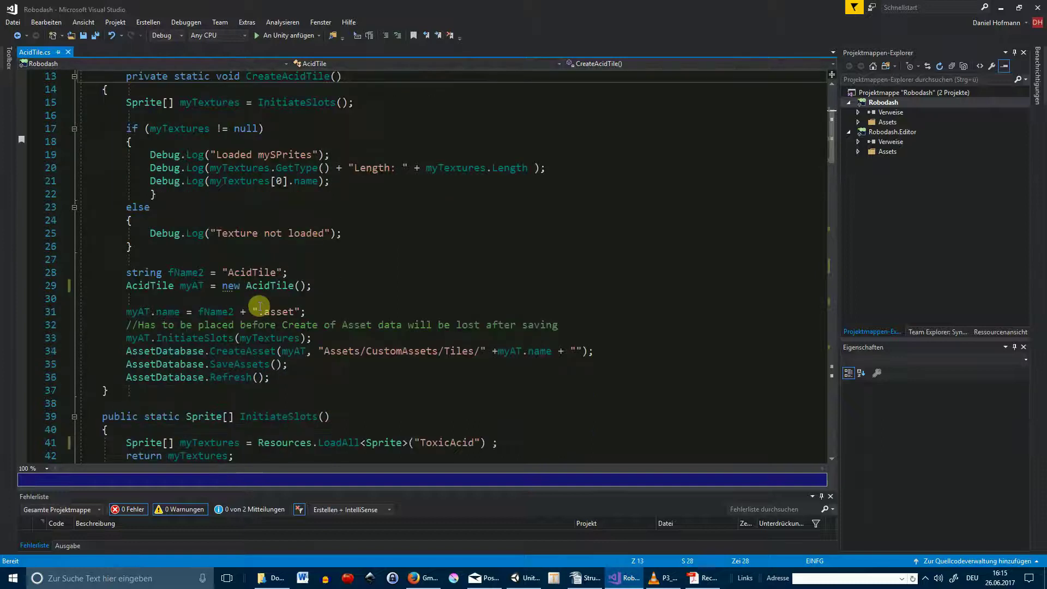
{"action": "left_click", "coordinate": [524, 351]}
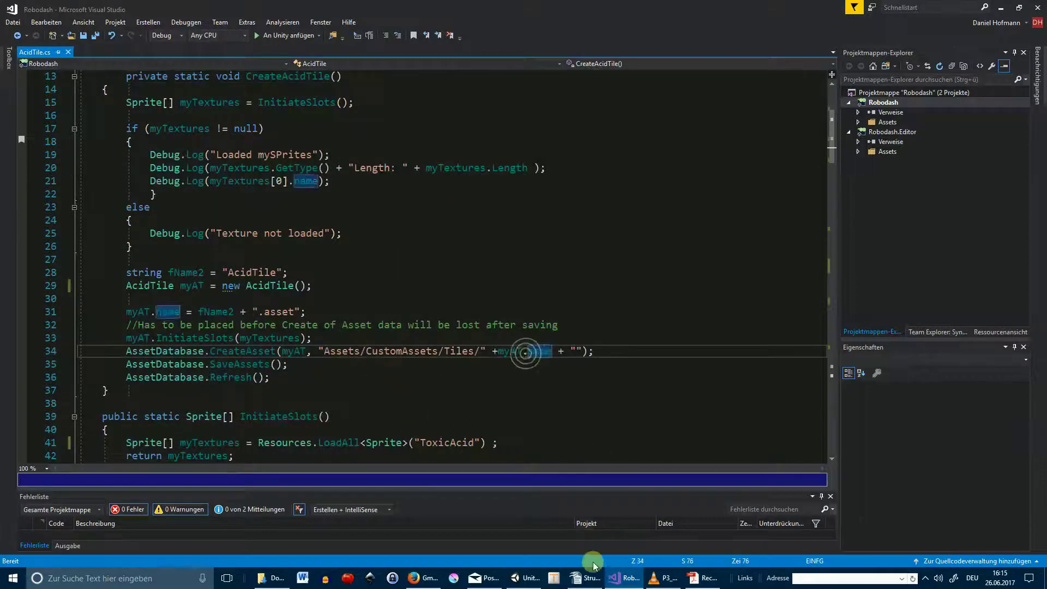
- Switch to Unity, create an AcidTile custom asset and open the CustomAssets/Tiles folder
{"action": "left_click", "coordinate": [525, 578]}
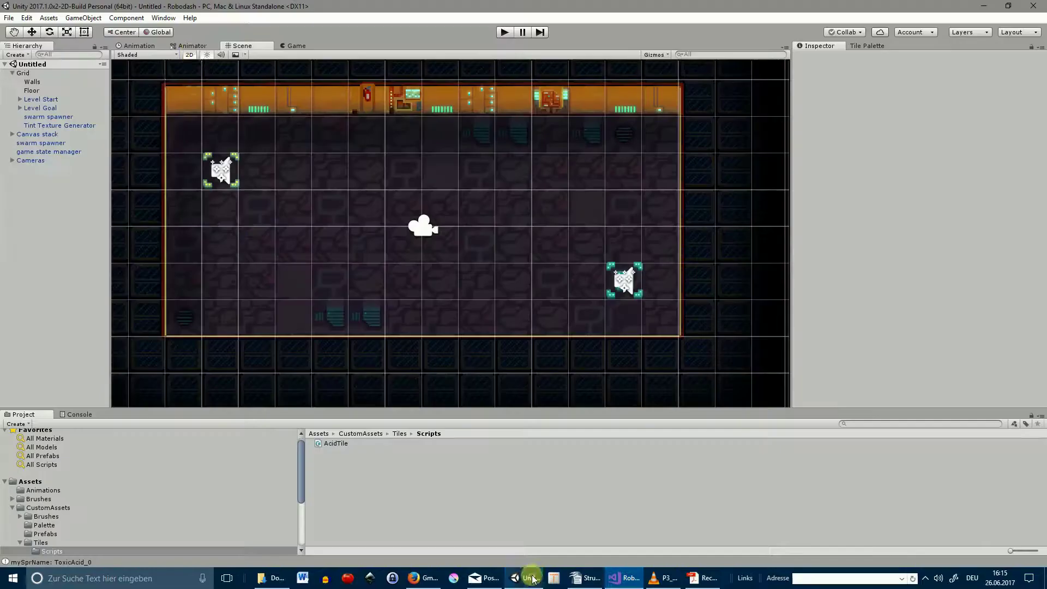
{"action": "left_click", "coordinate": [51, 19]}
{"action": "mouse_move", "coordinate": [32, 30]}
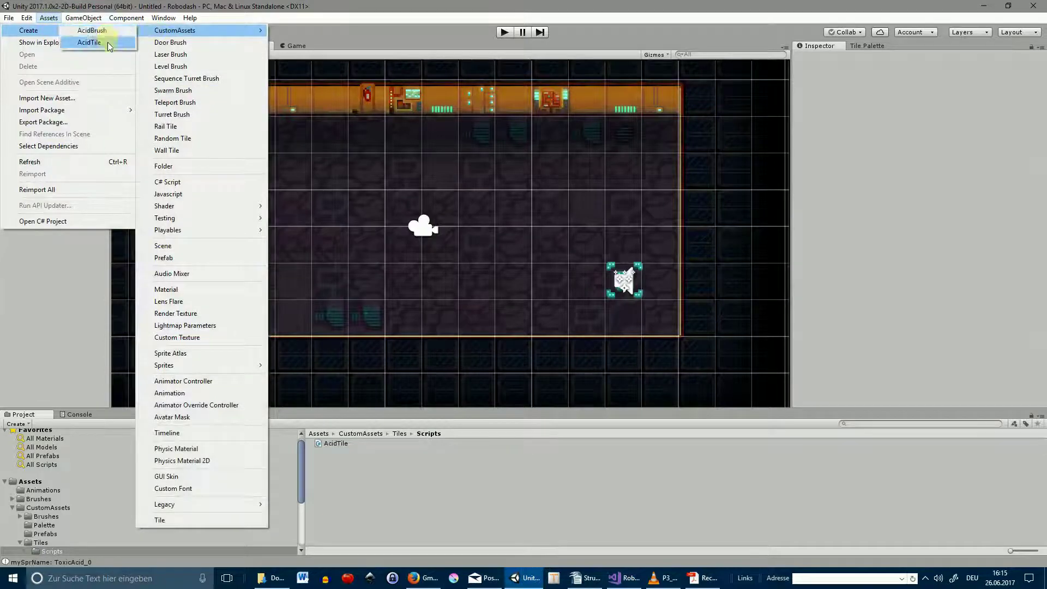
{"action": "left_click", "coordinate": [89, 42]}
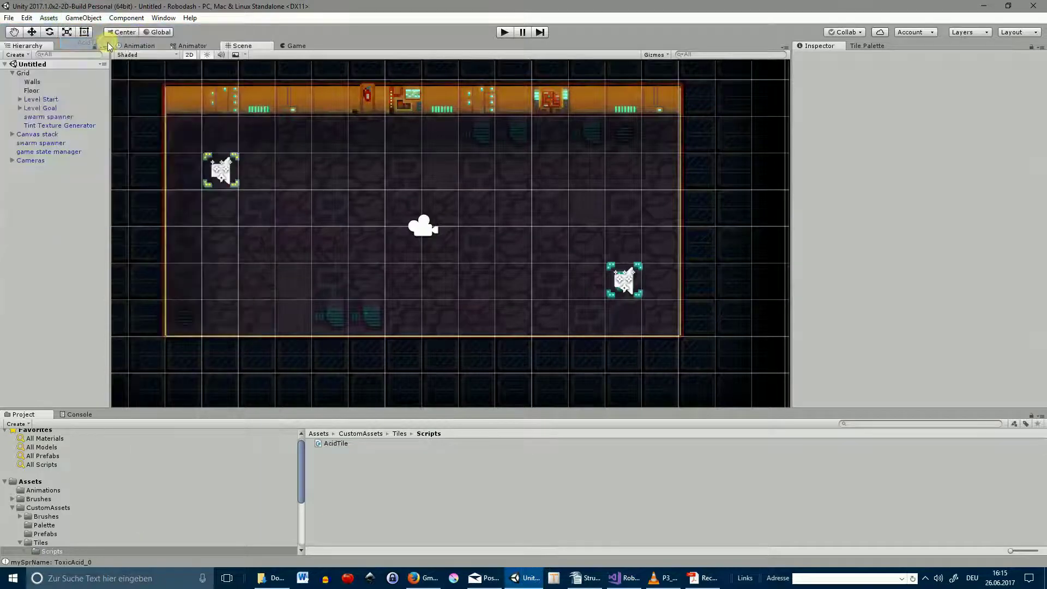
{"action": "left_click", "coordinate": [43, 543]}
- Switch to Visual Studio and examine the serializable SpriteSlot and SpriteSlotItem classes in AcidTile.cs
{"action": "left_click", "coordinate": [622, 577]}
{"action": "scroll", "coordinate": [482, 285], "scroll_direction": "down", "scroll_amount": 20}
{"action": "scroll", "coordinate": [447, 251], "scroll_direction": "down", "scroll_amount": 8}
{"action": "scroll", "coordinate": [447, 250], "scroll_direction": "up", "scroll_amount": 3}
{"action": "left_click", "coordinate": [165, 181]}
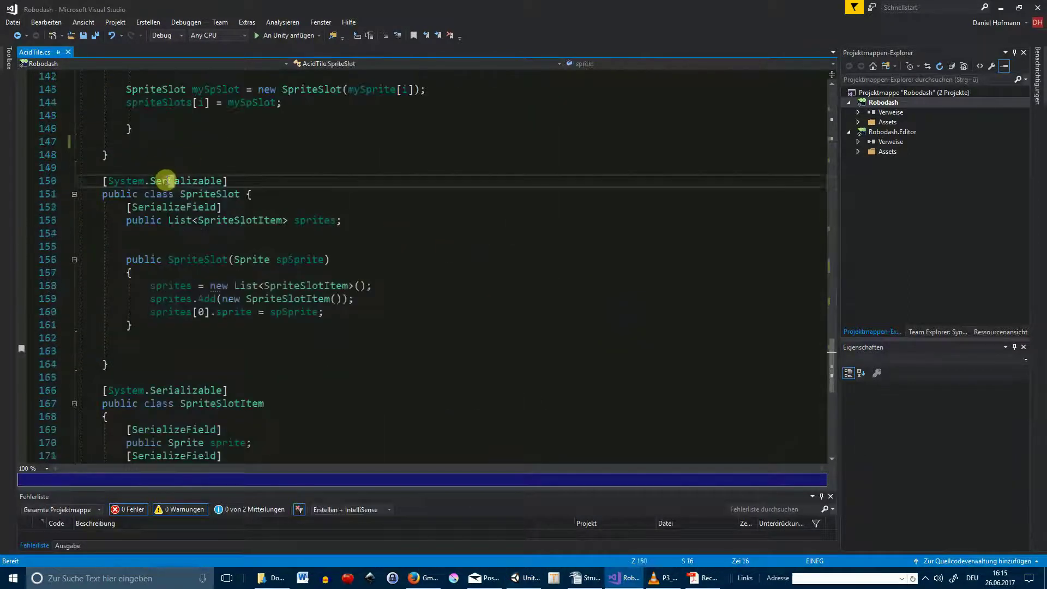
{"action": "left_click", "coordinate": [190, 403]}
{"action": "scroll", "coordinate": [306, 348], "scroll_direction": "down", "scroll_amount": 1}
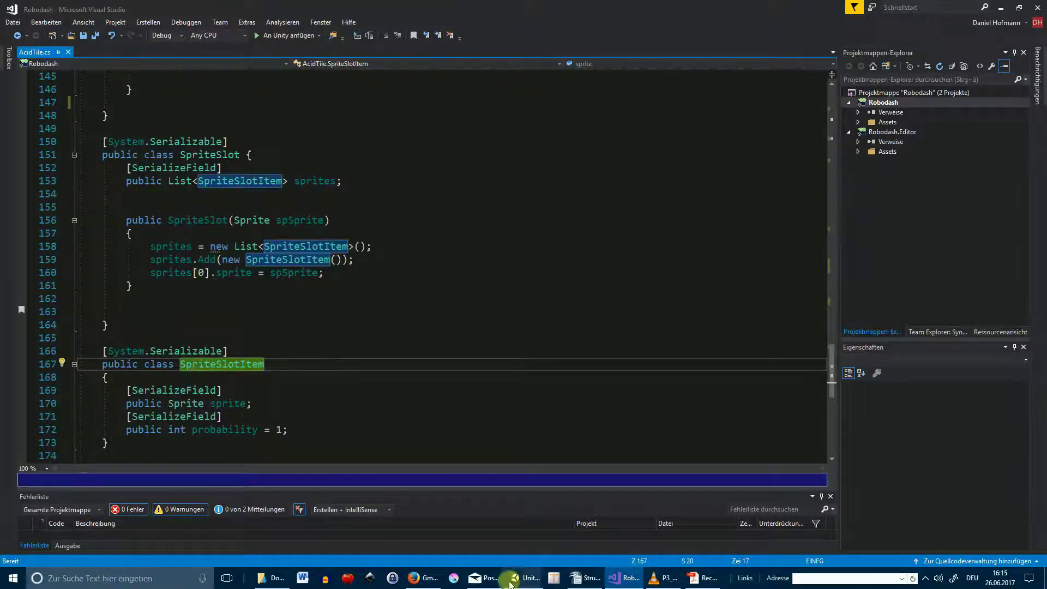
- Switch to Unity, select the AcidTile asset and view the CustomAssets entries for creating assets
{"action": "mouse_move", "coordinate": [518, 585]}
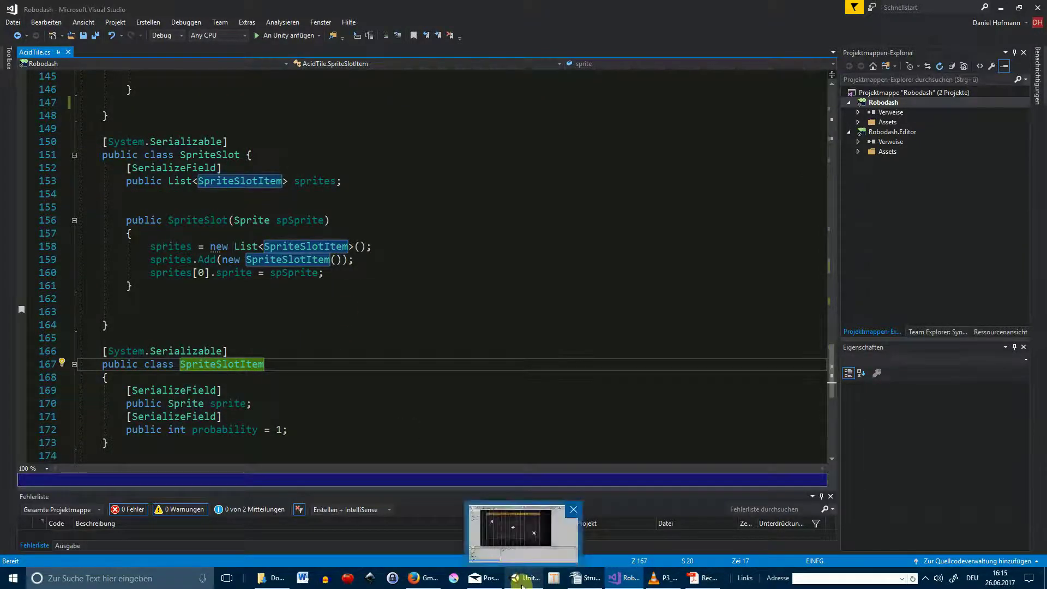
{"action": "left_click", "coordinate": [521, 583]}
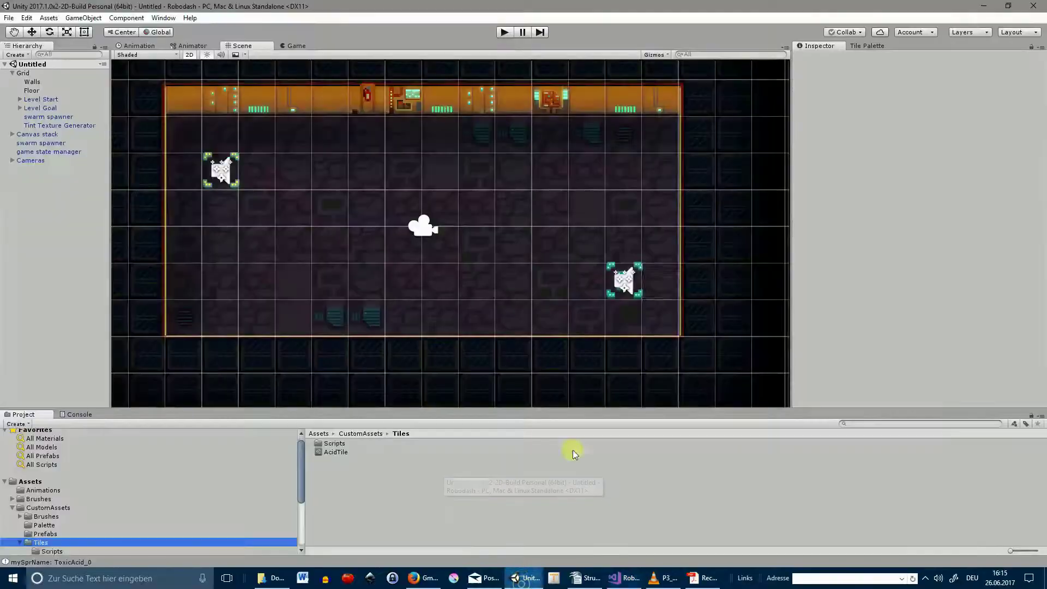
{"action": "left_click", "coordinate": [323, 452]}
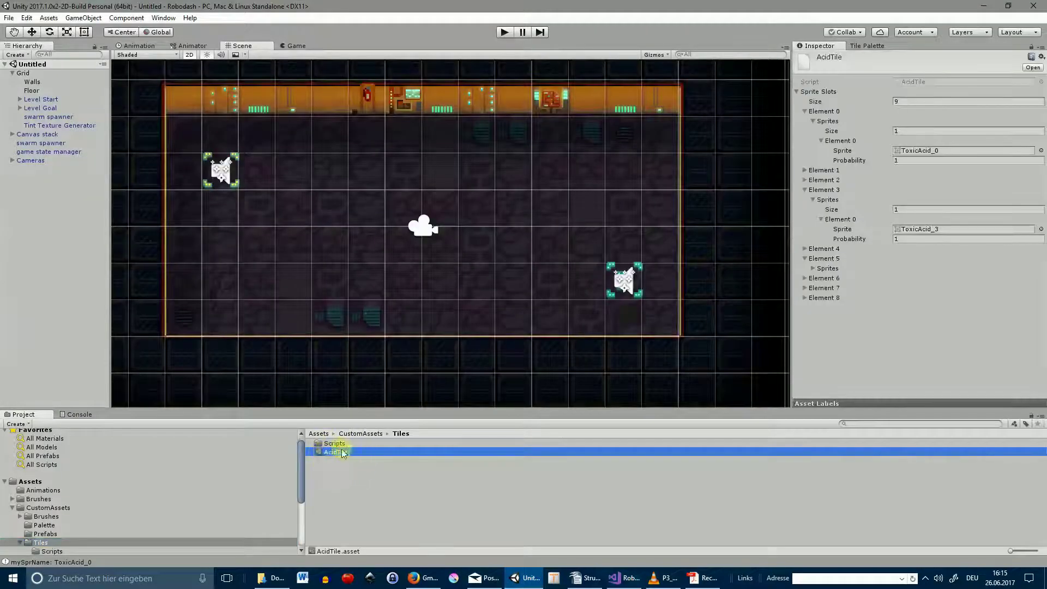
{"action": "left_click", "coordinate": [83, 18]}
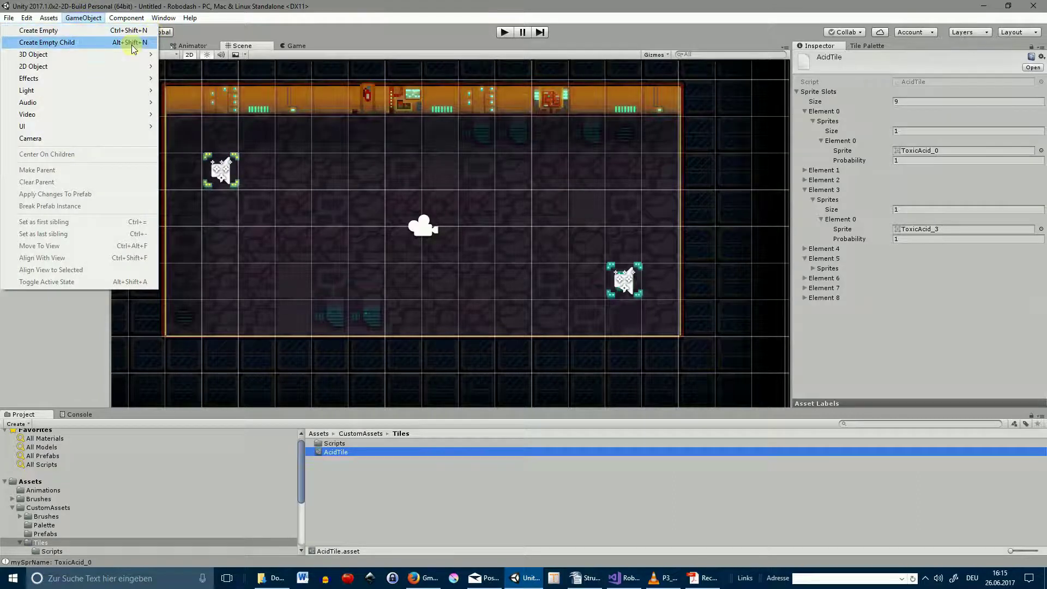
{"action": "mouse_move", "coordinate": [48, 17]}
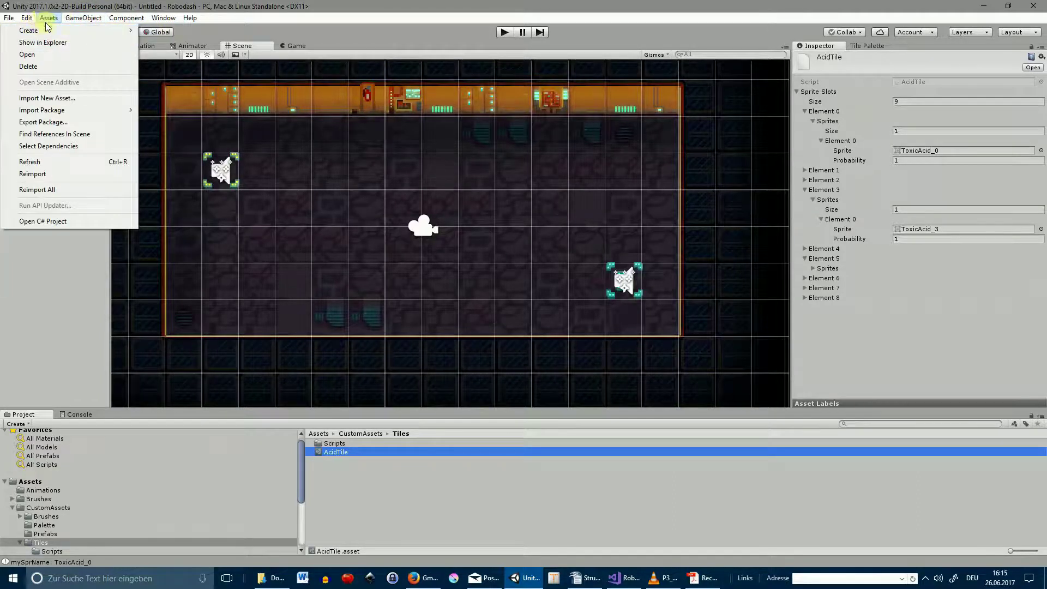
{"action": "mouse_move", "coordinate": [175, 30]}
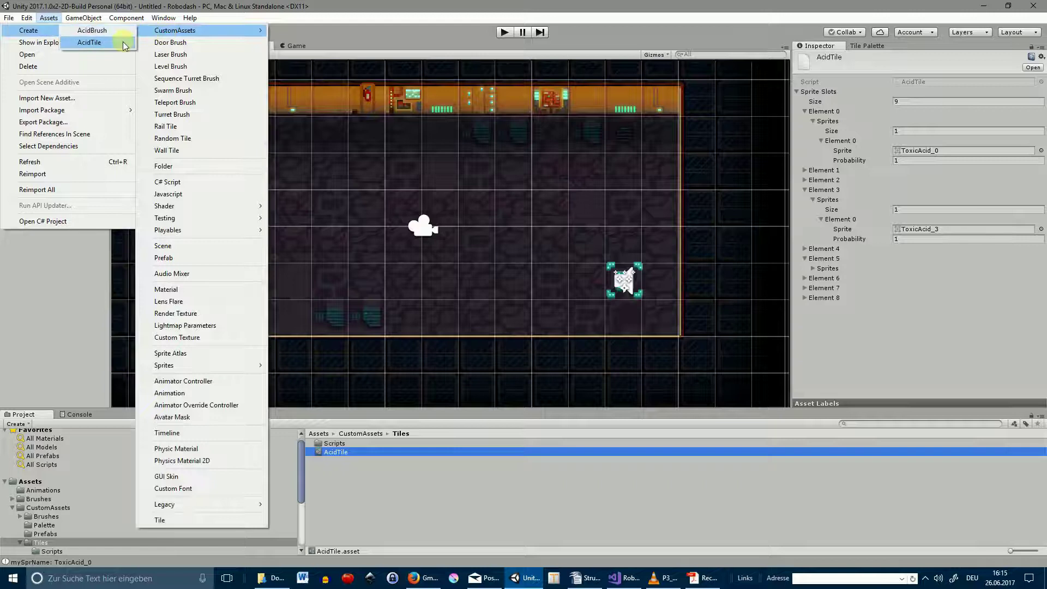
{"action": "left_click", "coordinate": [384, 492]}
- Inspect the AcidTile asset's sprite slots and locate the sprites assigned to Elements 0, 1 and 3 in the project
{"action": "left_click", "coordinate": [347, 452]}
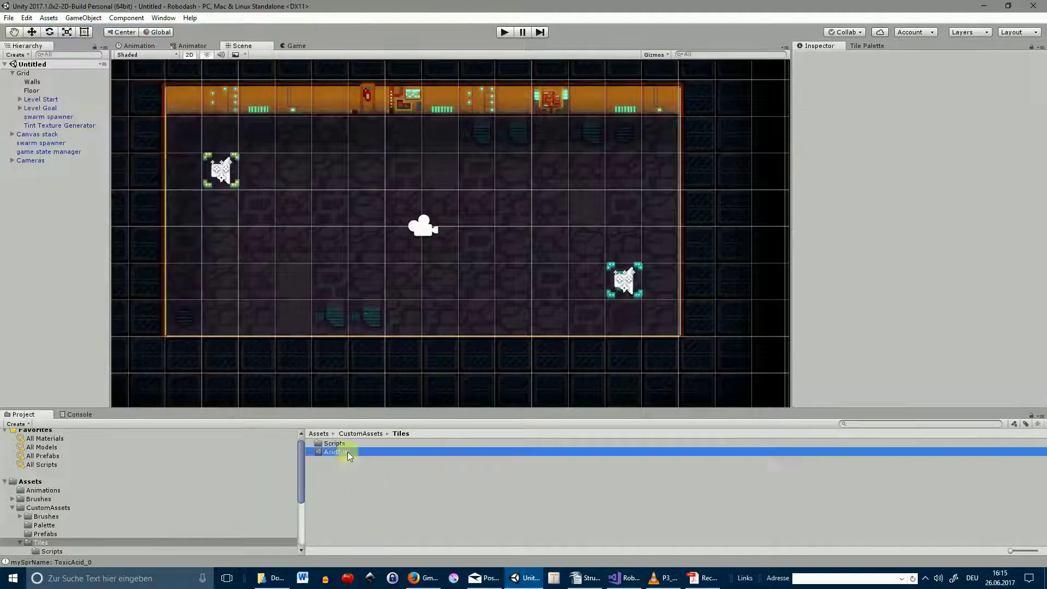
{"action": "left_click", "coordinate": [806, 180]}
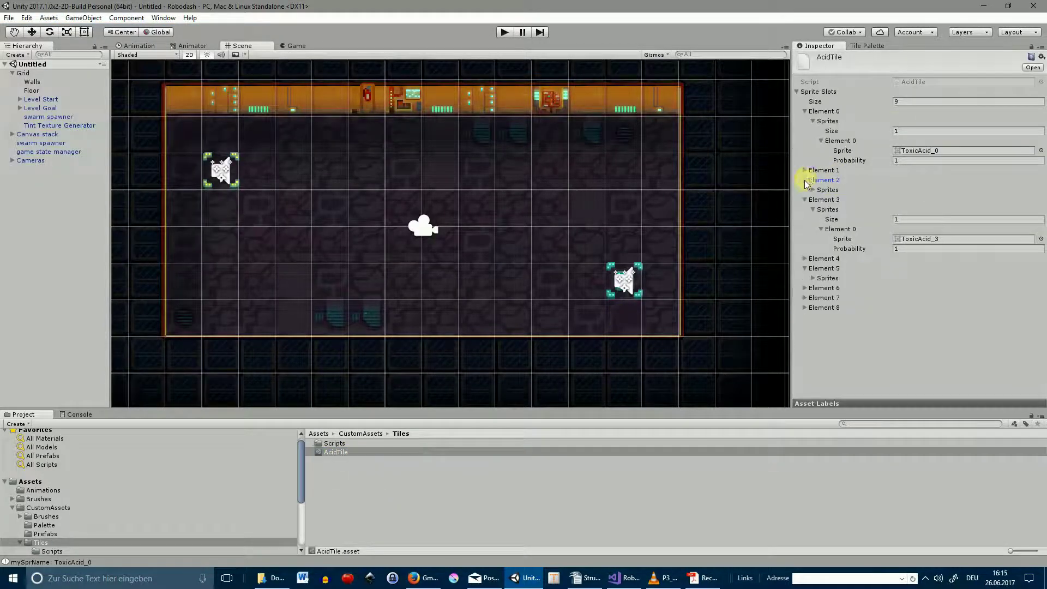
{"action": "left_click", "coordinate": [804, 171]}
{"action": "left_click", "coordinate": [930, 214]}
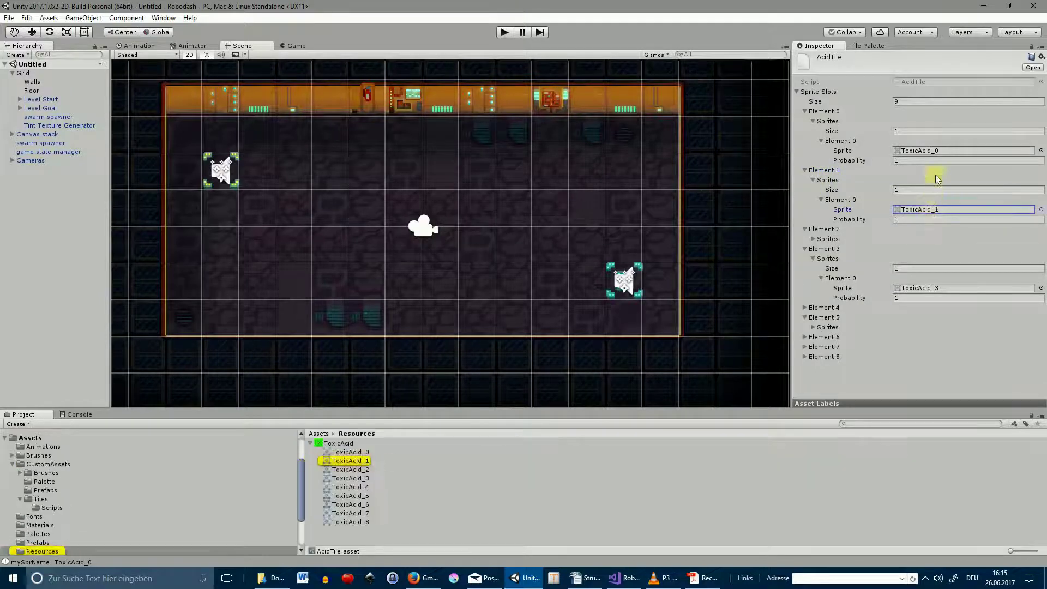
{"action": "left_click", "coordinate": [937, 151]}
{"action": "left_click", "coordinate": [933, 289]}
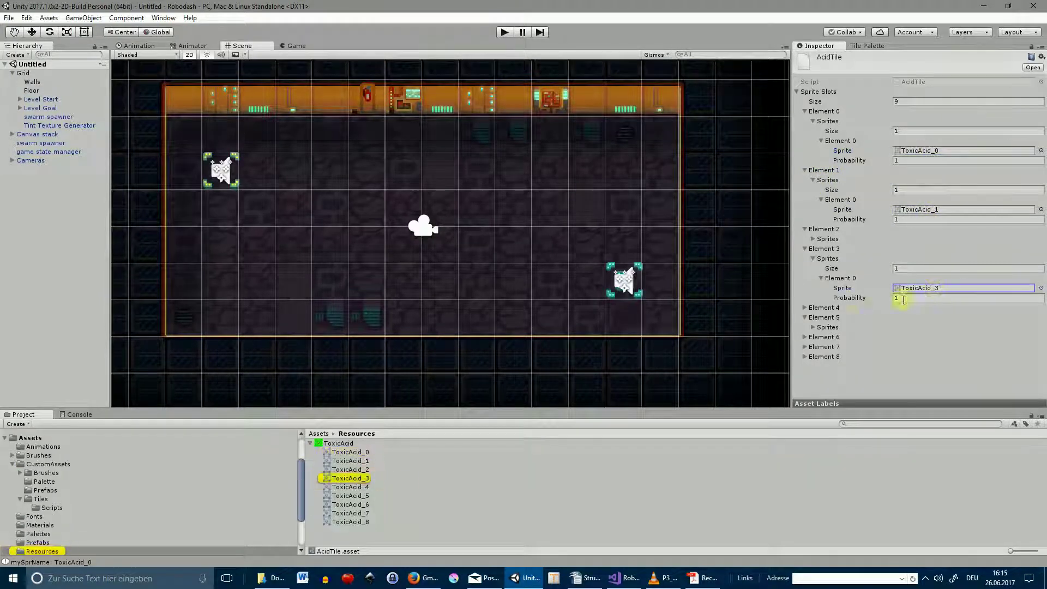
{"action": "left_click", "coordinate": [805, 317]}
{"action": "left_click", "coordinate": [805, 327]}
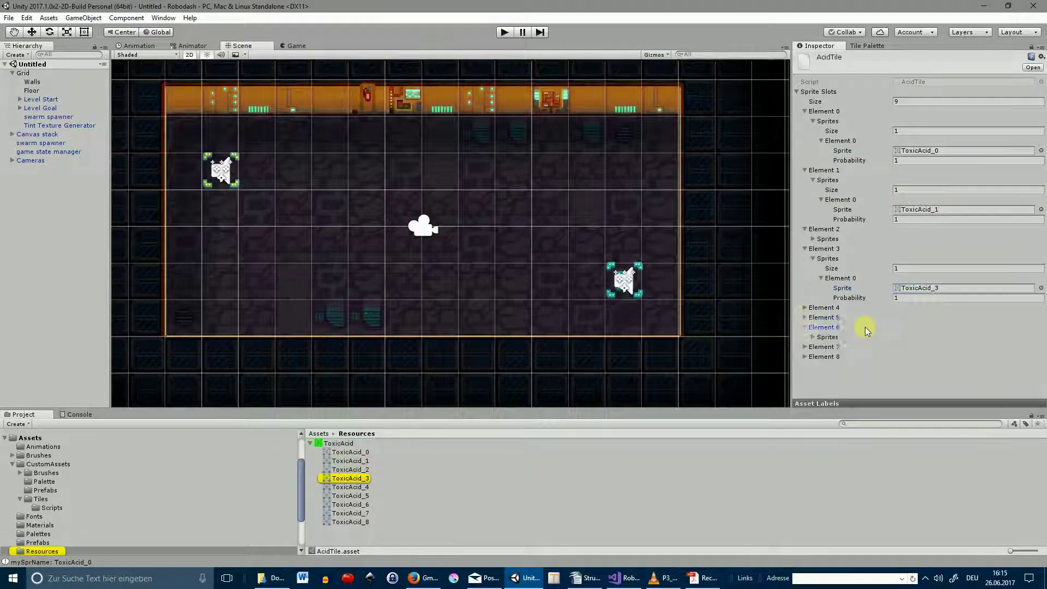
- Show the Tile Palette and locate the AcidBrush script in the CustomAssets/Brushes/Scripts folder
{"action": "left_click", "coordinate": [872, 47]}
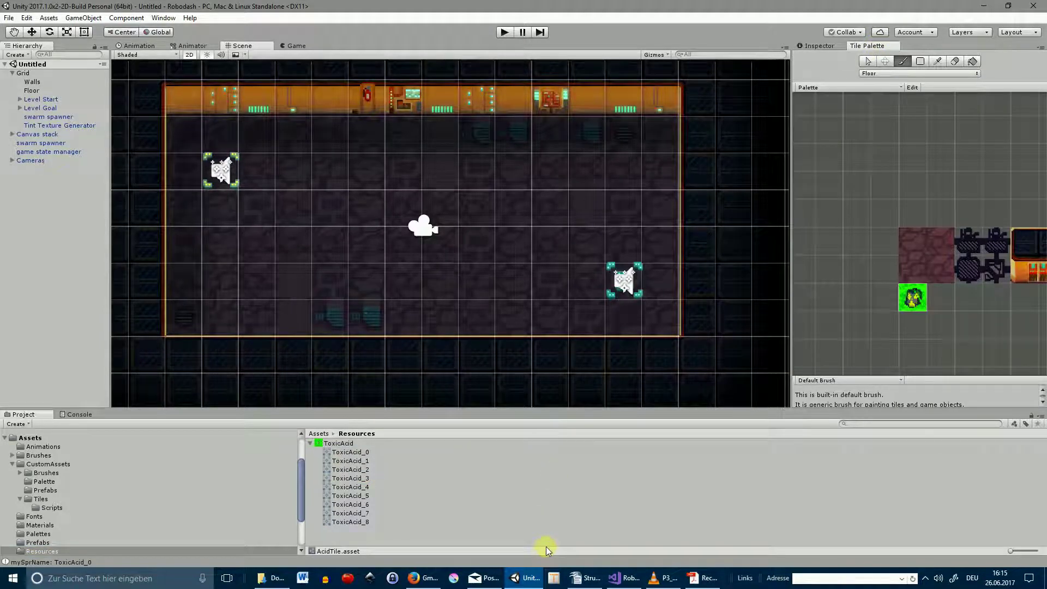
{"action": "left_click", "coordinate": [40, 499]}
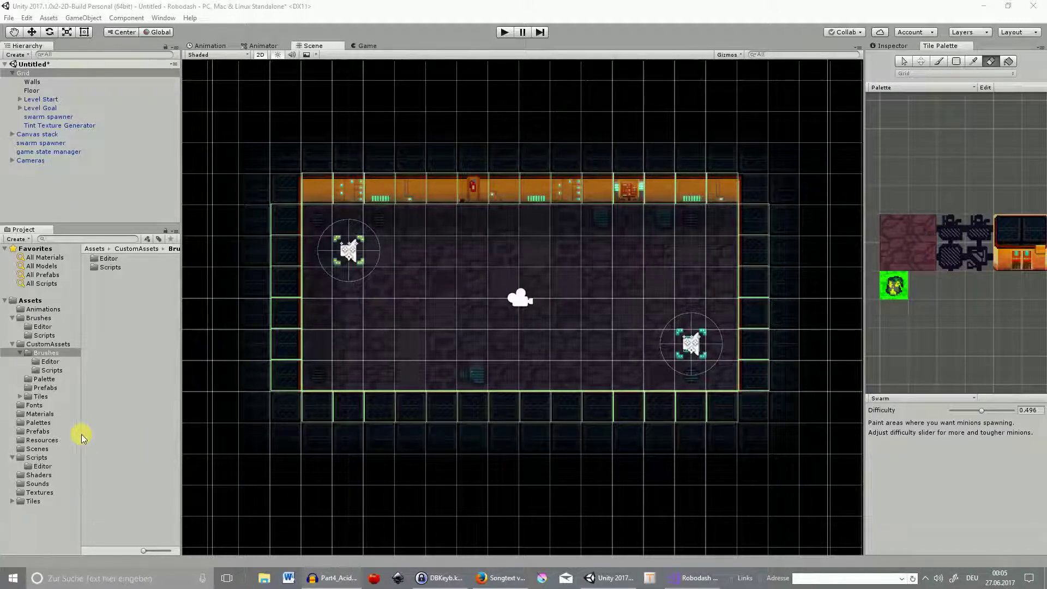
{"action": "left_click", "coordinate": [52, 370]}
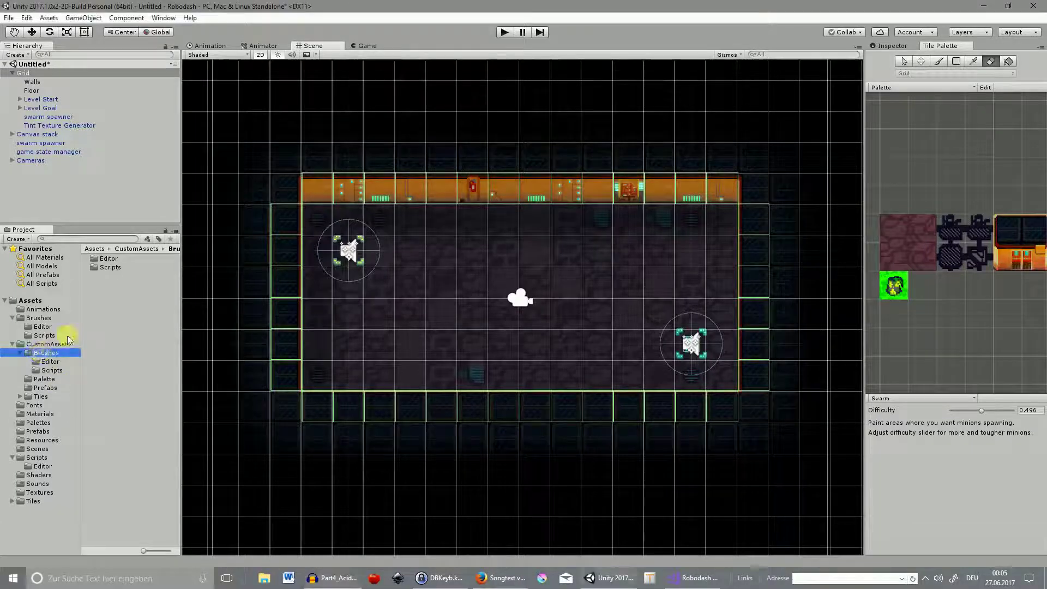
{"action": "left_click", "coordinate": [109, 262]}
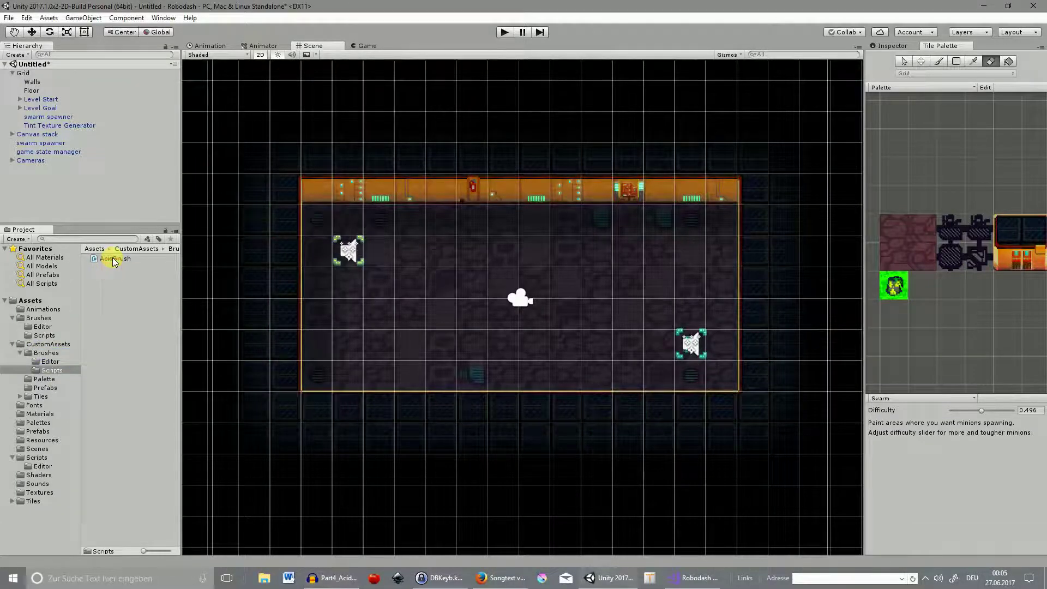
- Switch to Visual Studio and examine AcidBrush.cs from the CreateAcidBrush method through Paint, PaintInternal and GetAcid
{"action": "left_click", "coordinate": [688, 578]}
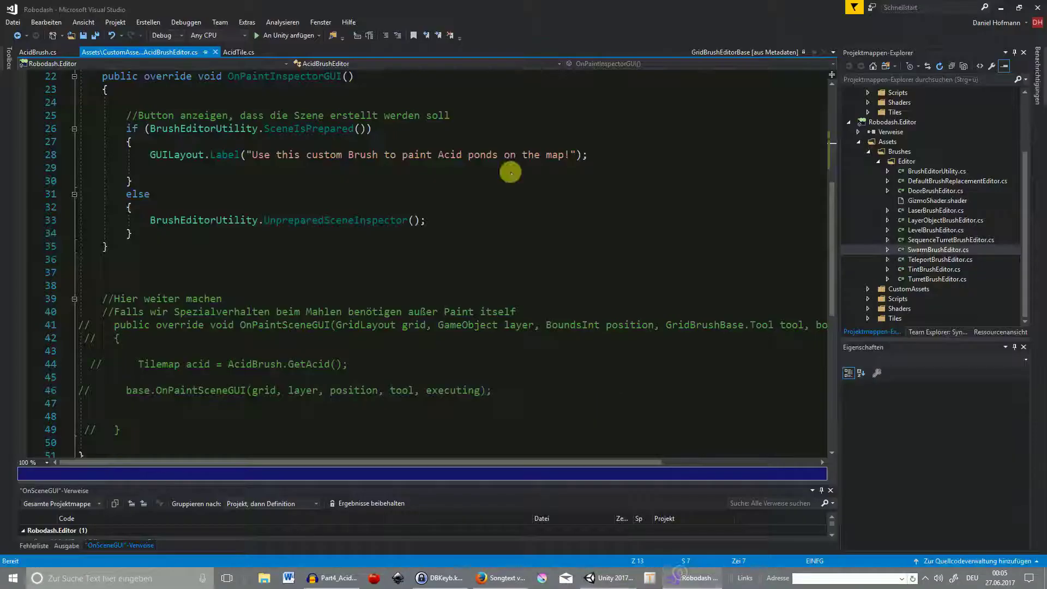
{"action": "left_click", "coordinate": [37, 52]}
{"action": "scroll", "coordinate": [306, 196], "scroll_direction": "up", "scroll_amount": 9}
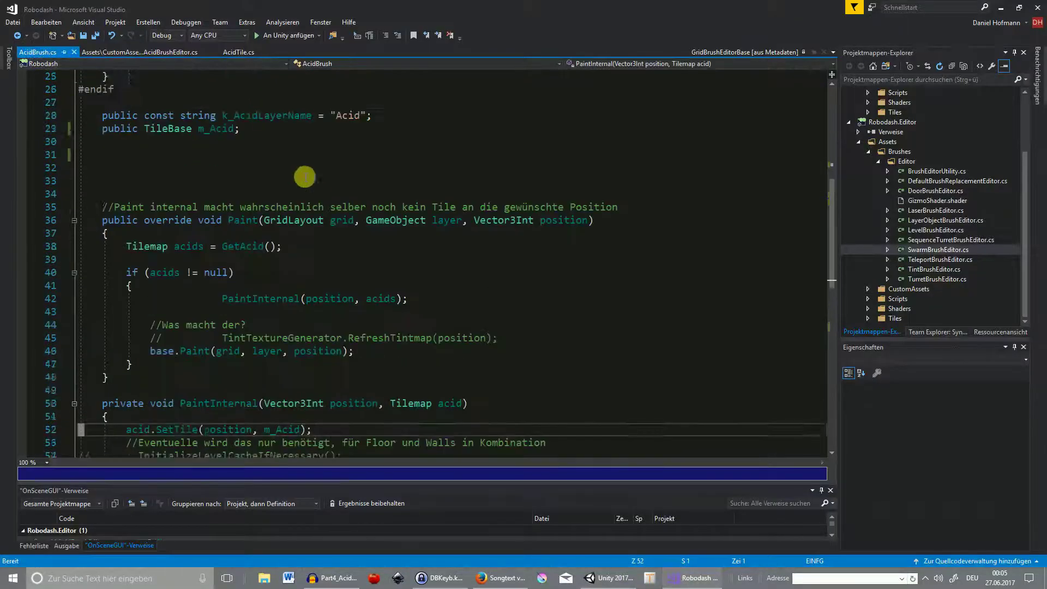
{"action": "left_click", "coordinate": [205, 273]}
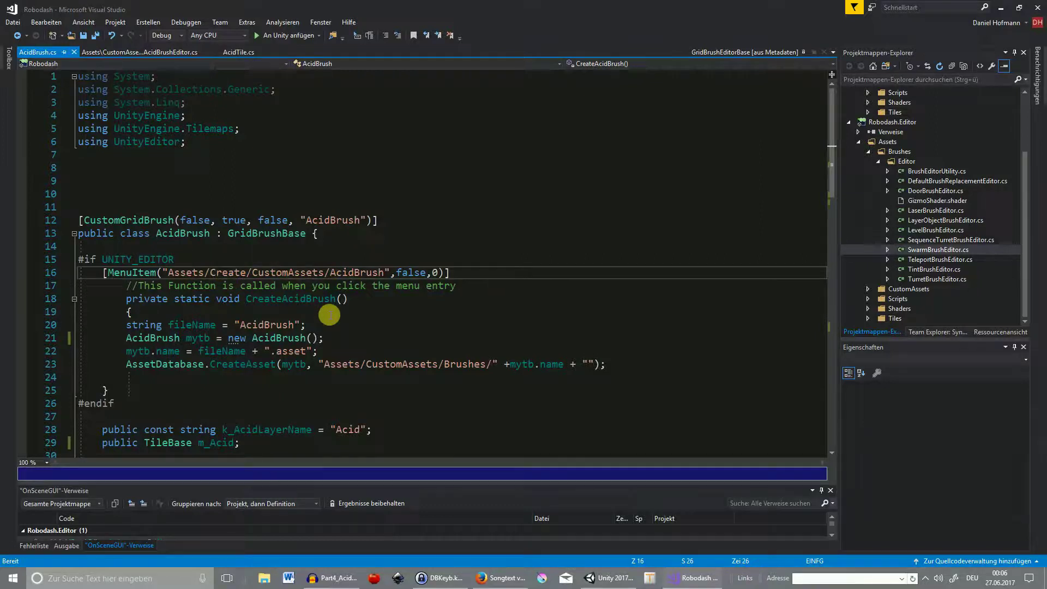
{"action": "scroll", "coordinate": [329, 314], "scroll_direction": "down", "scroll_amount": 7}
{"action": "scroll", "coordinate": [329, 315], "scroll_direction": "down", "scroll_amount": 2}
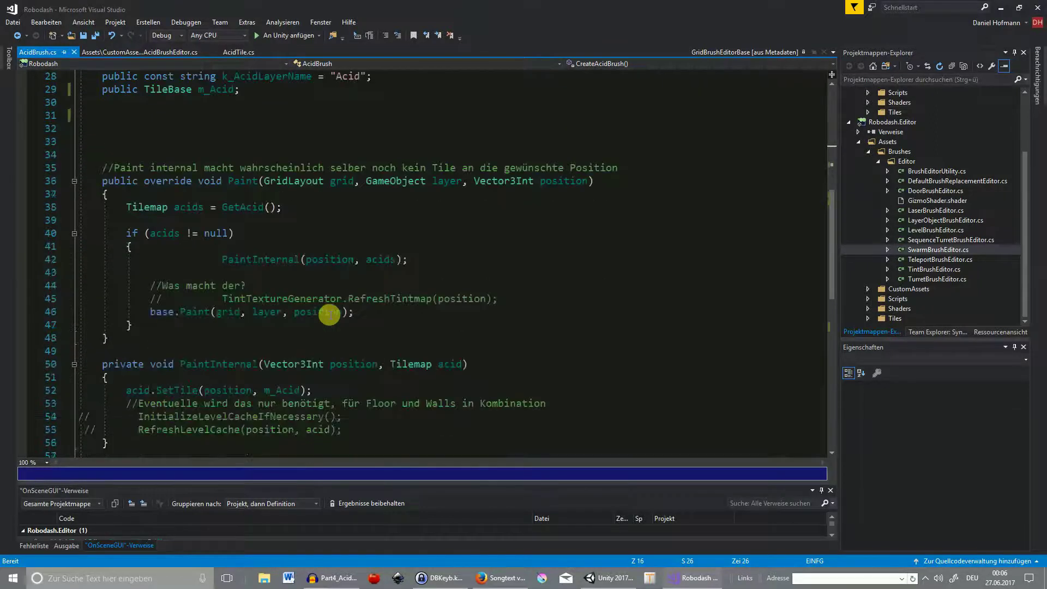
{"action": "scroll", "coordinate": [329, 314], "scroll_direction": "down", "scroll_amount": 1}
{"action": "scroll", "coordinate": [329, 314], "scroll_direction": "down", "scroll_amount": 1}
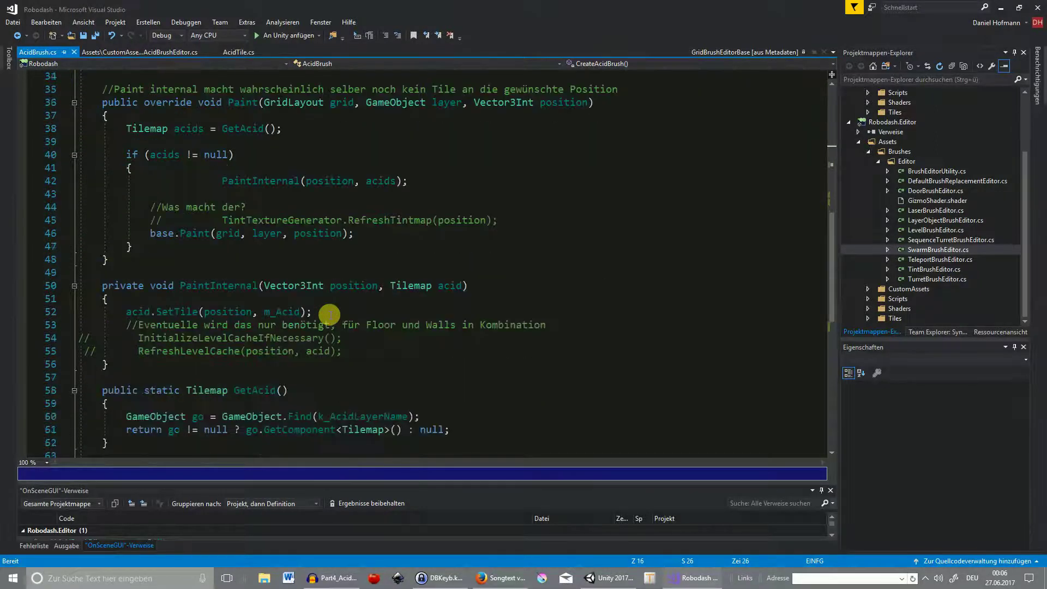
{"action": "scroll", "coordinate": [329, 314], "scroll_direction": "down", "scroll_amount": 1}
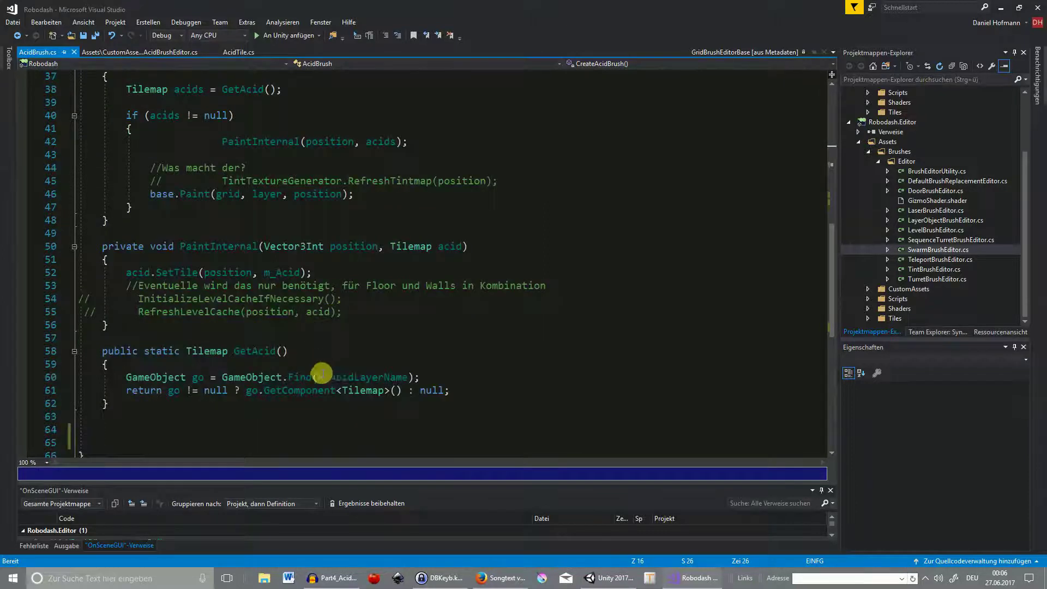
- Switch to Unity and select the AcidBrushEditor script in the CustomAssets/Brushes/Editor folder
{"action": "left_click", "coordinate": [630, 584]}
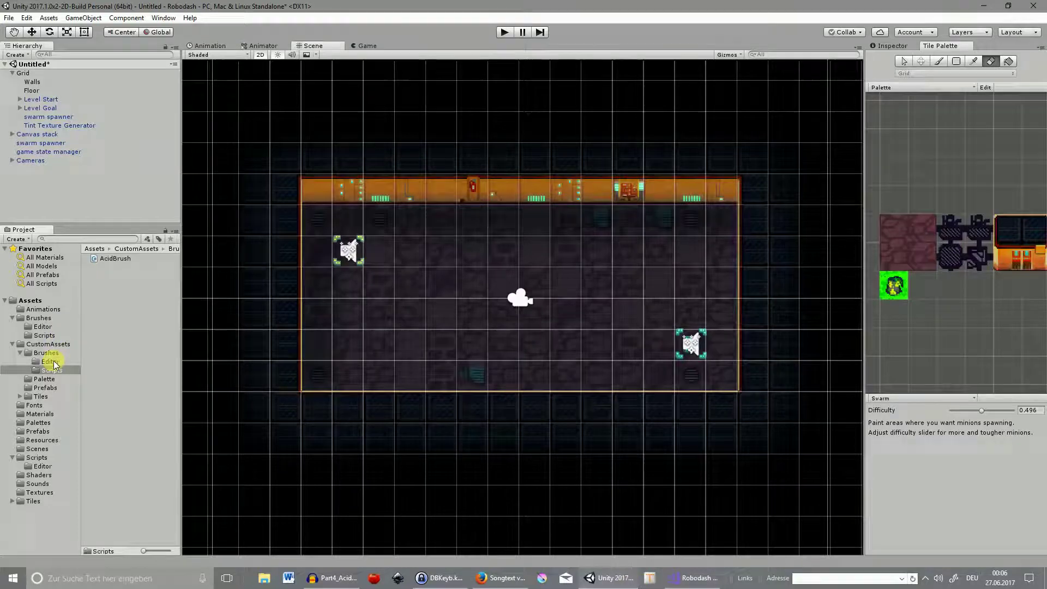
{"action": "left_click", "coordinate": [52, 362]}
{"action": "left_click", "coordinate": [117, 259]}
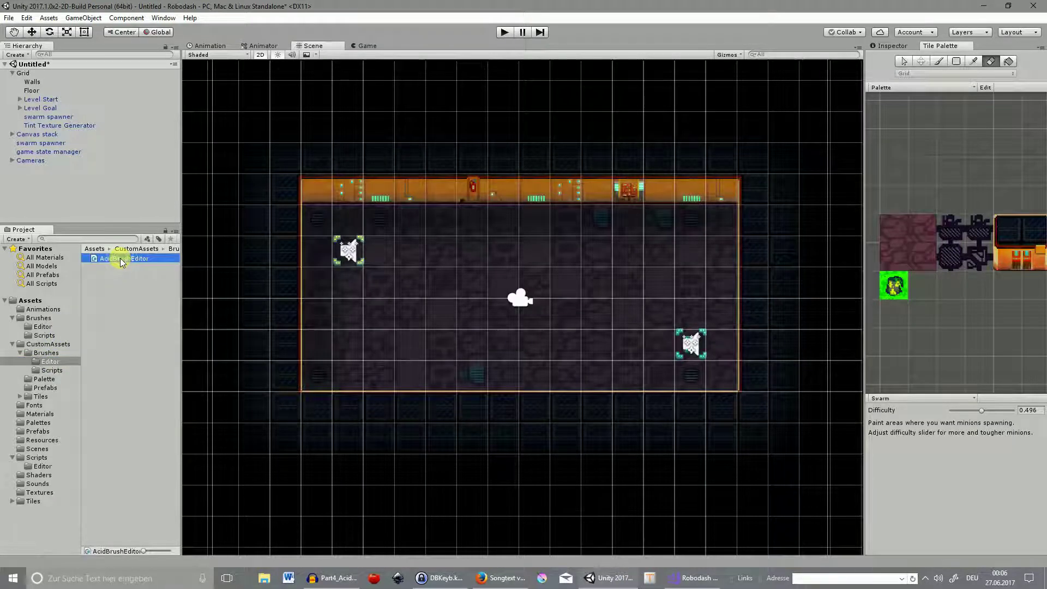
- Switch to Visual Studio and view the AcidBrushEditor.cs script up to its class declaration
{"action": "left_click", "coordinate": [695, 578]}
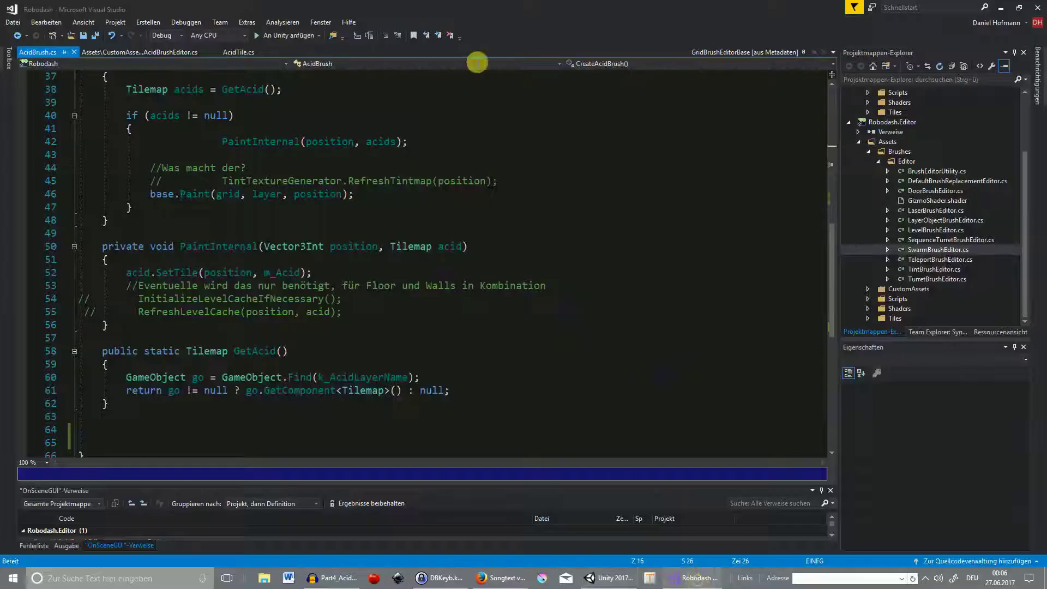
{"action": "left_click", "coordinate": [172, 53]}
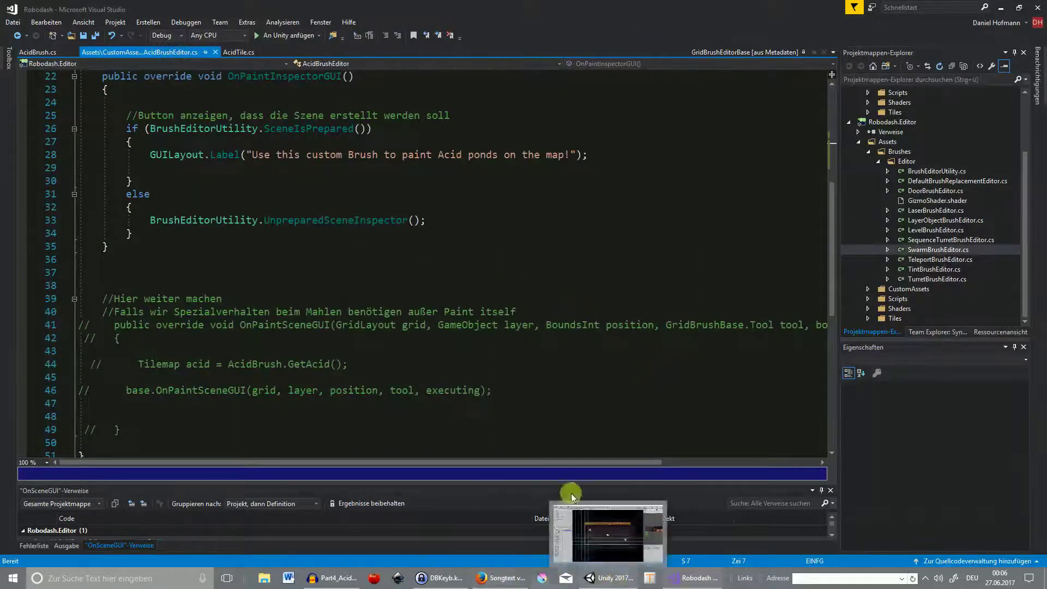
{"action": "scroll", "coordinate": [418, 248], "scroll_direction": "up", "scroll_amount": 4}
{"action": "scroll", "coordinate": [418, 248], "scroll_direction": "up", "scroll_amount": 3}
- Switch to Unity and paint two adjacent Swarm areas on the floor, one at a lowered difficulty and one at 0.673
{"action": "left_click", "coordinate": [602, 577]}
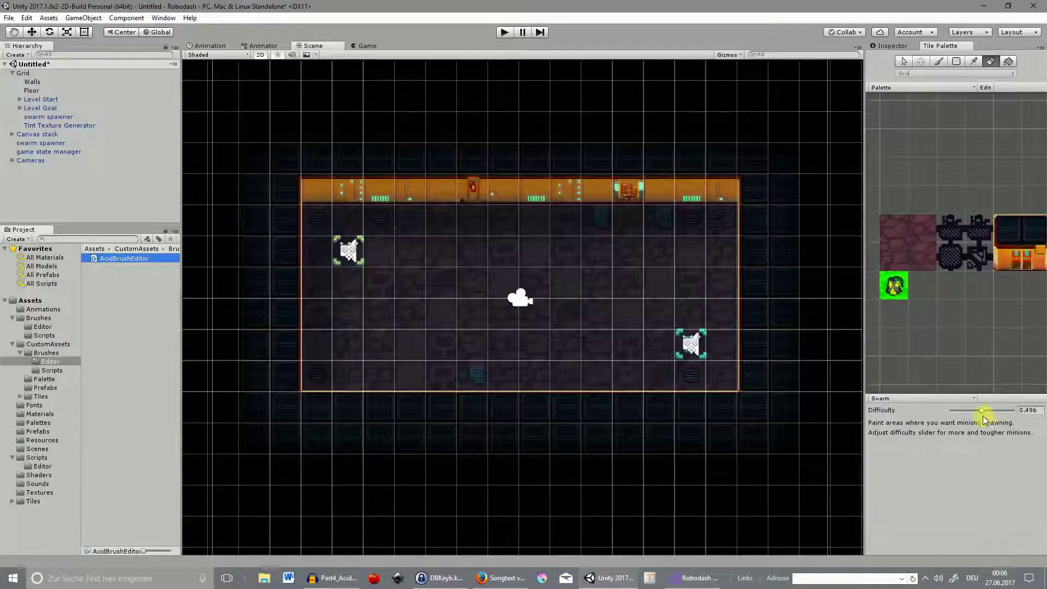
{"action": "left_click", "coordinate": [938, 61]}
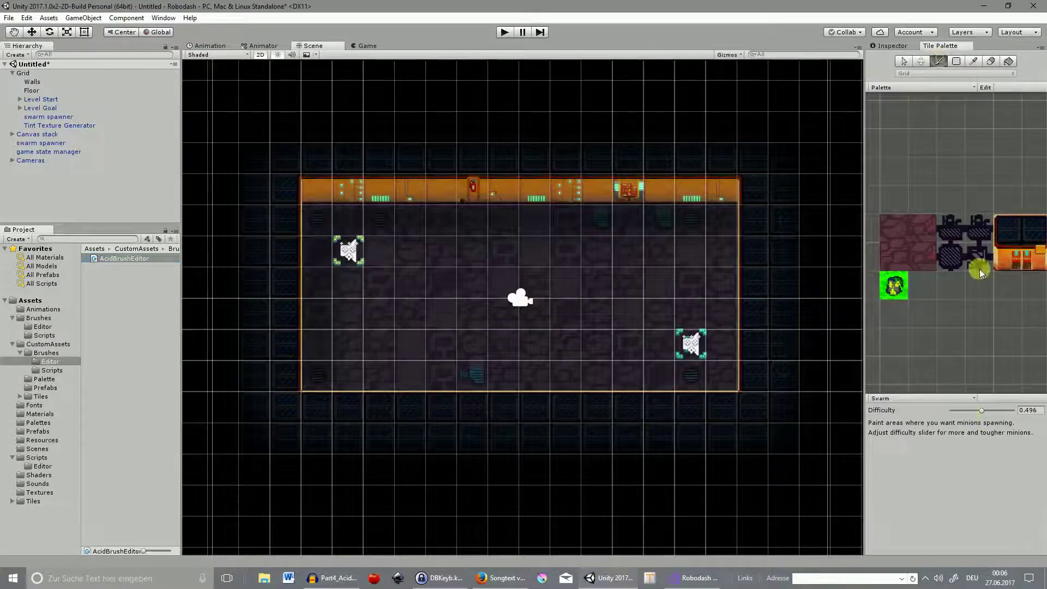
{"action": "left_click_drag", "start_coordinate": [982, 415], "coordinate": [960, 411]}
{"action": "mouse_move", "coordinate": [588, 255]}
{"action": "left_mouse_down"}
{"action": "mouse_move", "coordinate": [596, 331]}
{"action": "mouse_move", "coordinate": [565, 250]}
{"action": "left_mouse_up"}
{"action": "left_click_drag", "start_coordinate": [965, 415], "coordinate": [993, 413]}
{"action": "mouse_move", "coordinate": [626, 255]}
{"action": "left_mouse_down"}
{"action": "mouse_move", "coordinate": [631, 314]}
{"action": "mouse_move", "coordinate": [651, 312]}
{"action": "mouse_move", "coordinate": [657, 252]}
{"action": "left_mouse_up"}
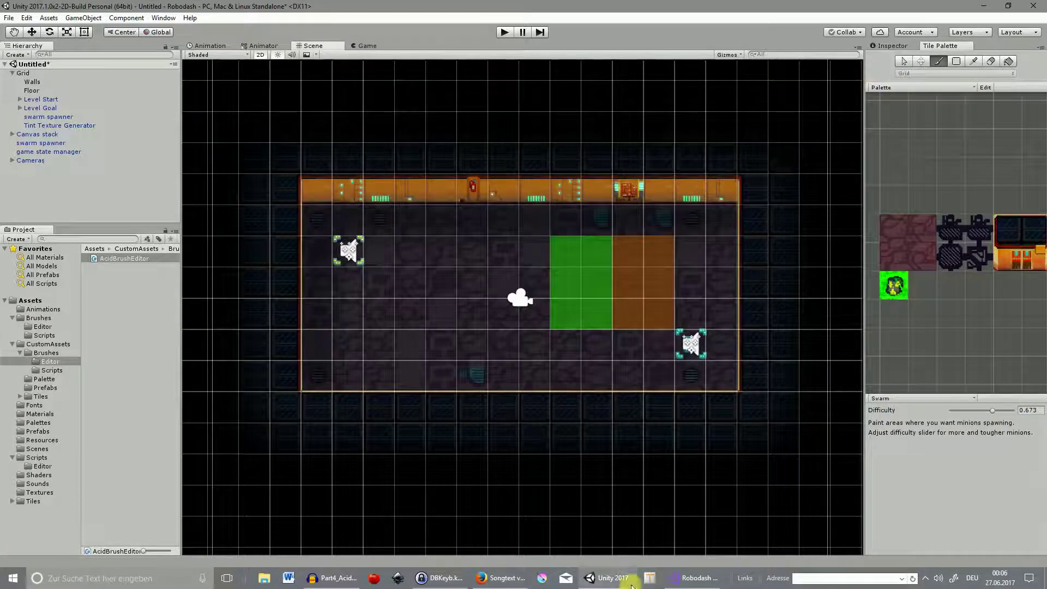
- Switch to Visual Studio and examine the SceneIsPrepared check, label text and UnpreparedSceneInspector call in OnPaintInspectorGUI
{"action": "left_click", "coordinate": [678, 577]}
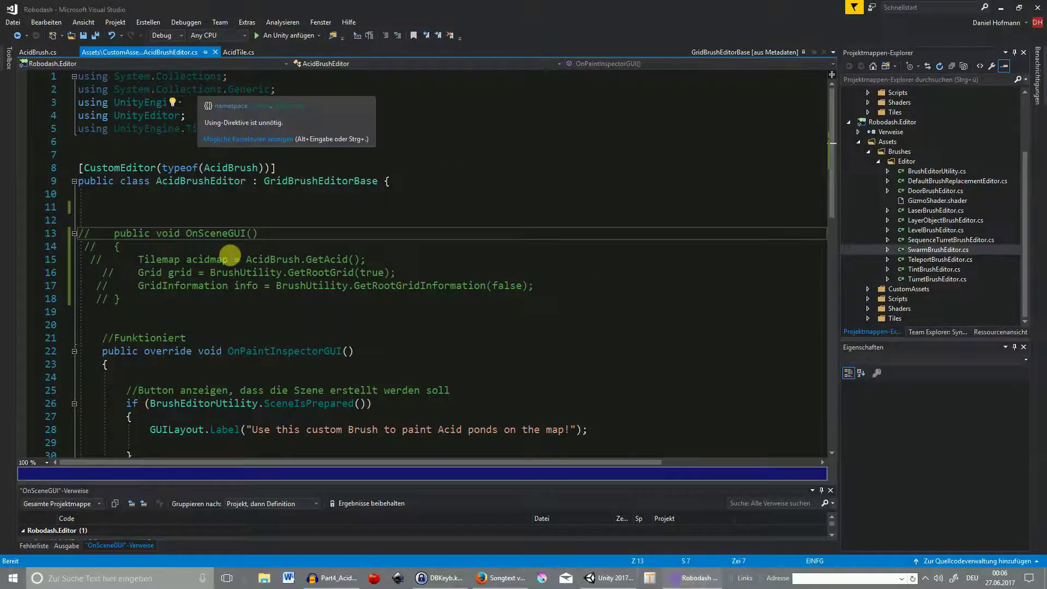
{"action": "scroll", "coordinate": [244, 300], "scroll_direction": "down", "scroll_amount": 4}
{"action": "left_click", "coordinate": [304, 245]}
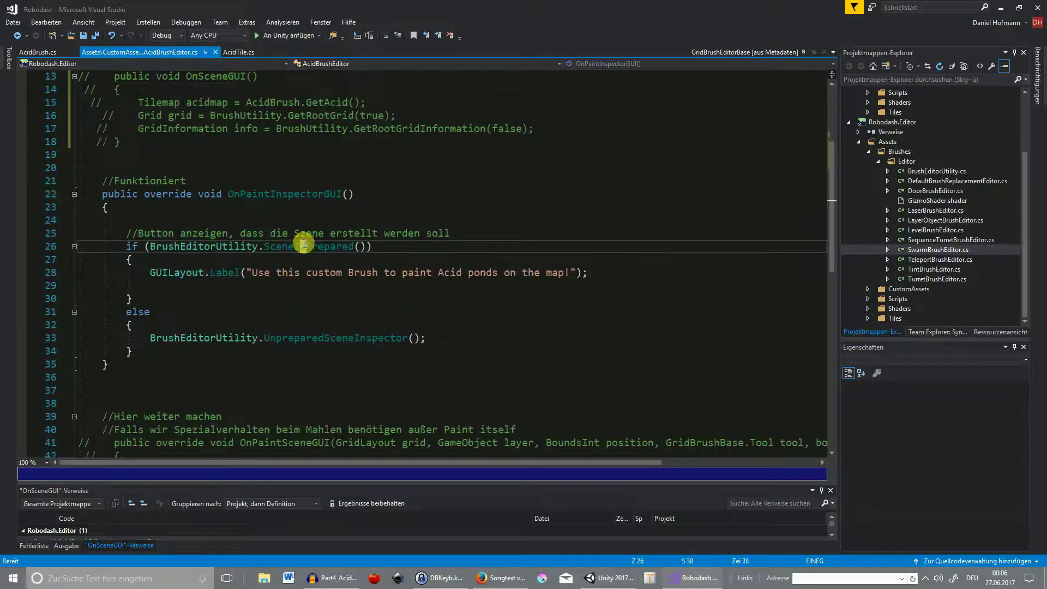
{"action": "double_click", "coordinate": [328, 338]}
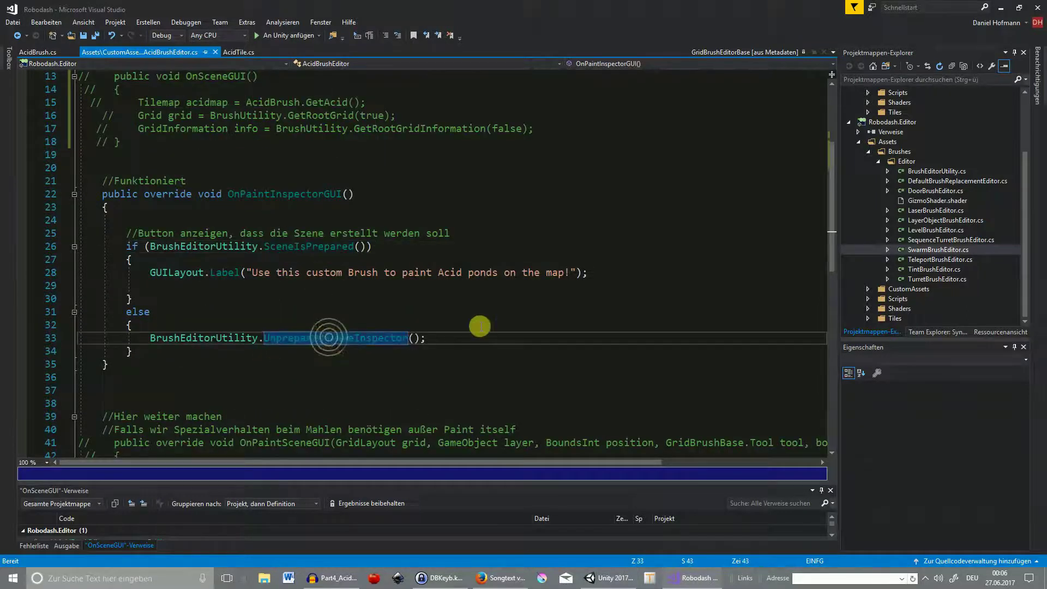
{"action": "left_click", "coordinate": [402, 272]}
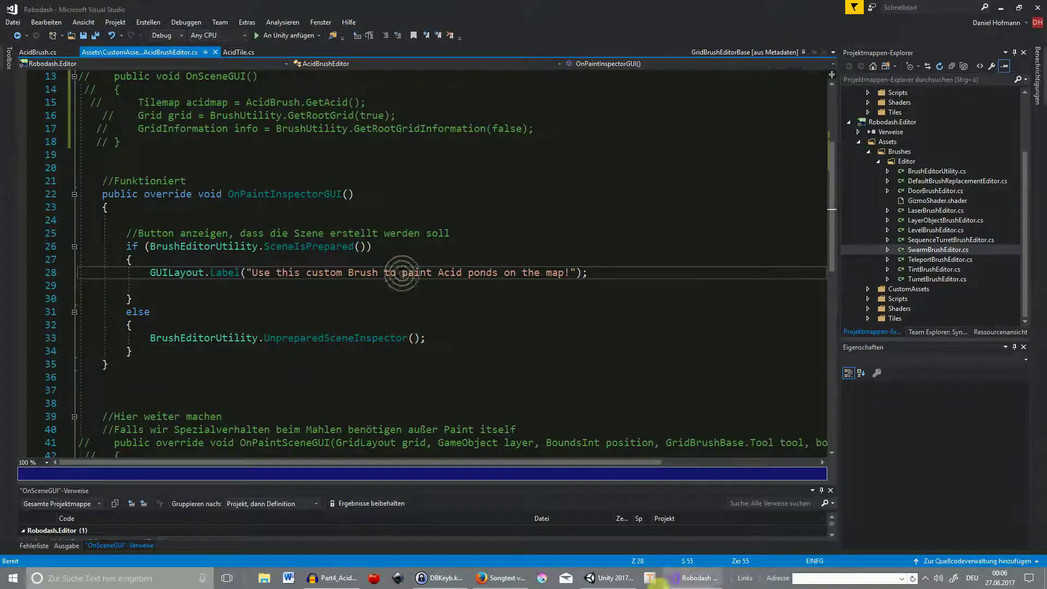
- Switch to Unity and create an AcidBrush asset from CustomAssets in the CustomAssets/Brushes folder, keeping its default name
{"action": "left_click", "coordinate": [605, 578]}
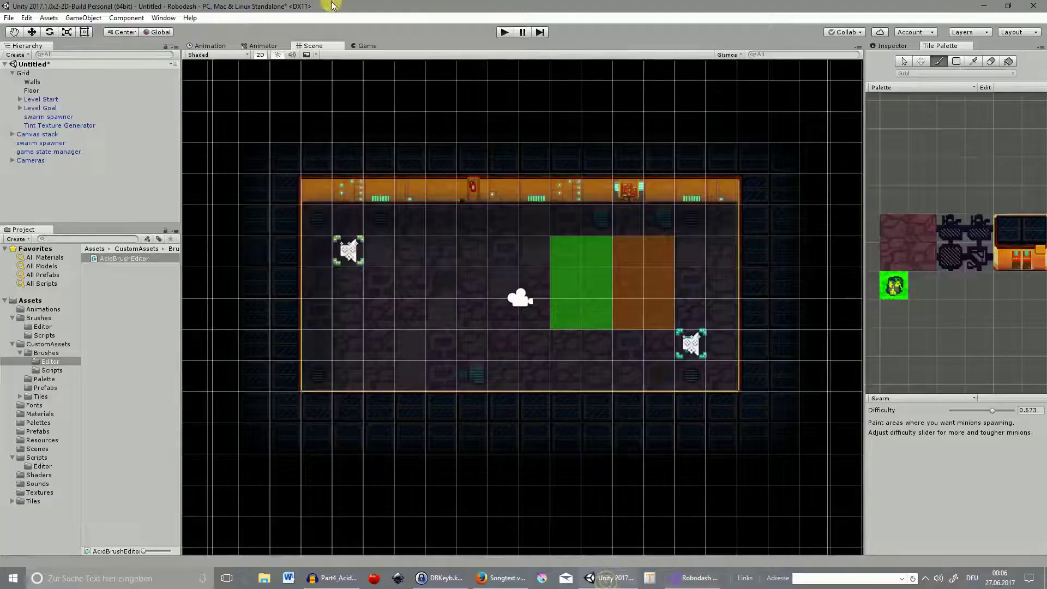
{"action": "left_click", "coordinate": [47, 352]}
{"action": "left_click", "coordinate": [49, 17]}
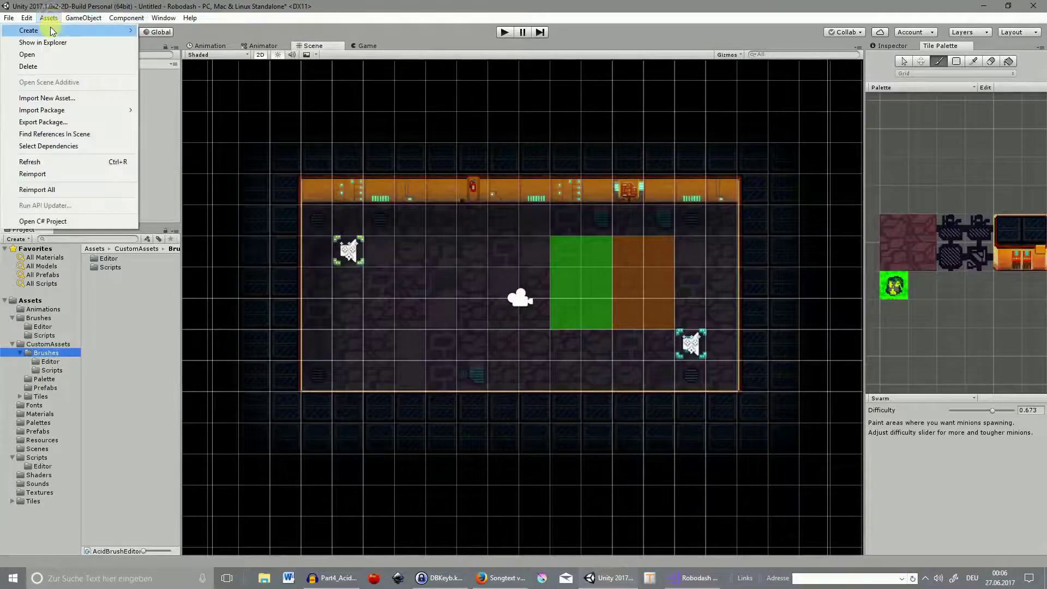
{"action": "mouse_move", "coordinate": [52, 30]}
{"action": "mouse_move", "coordinate": [175, 31]}
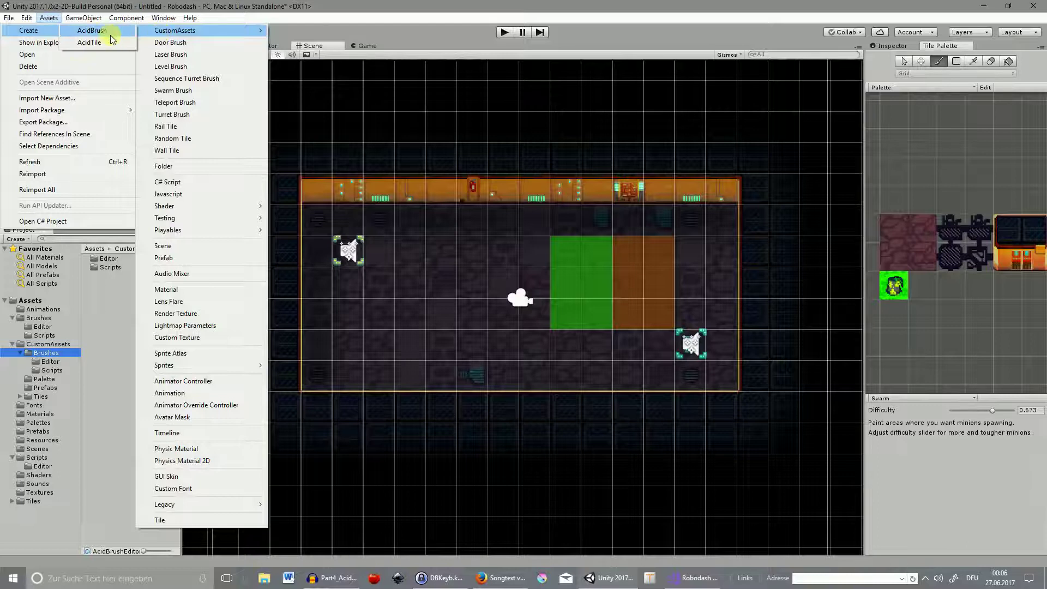
{"action": "left_click", "coordinate": [93, 31]}
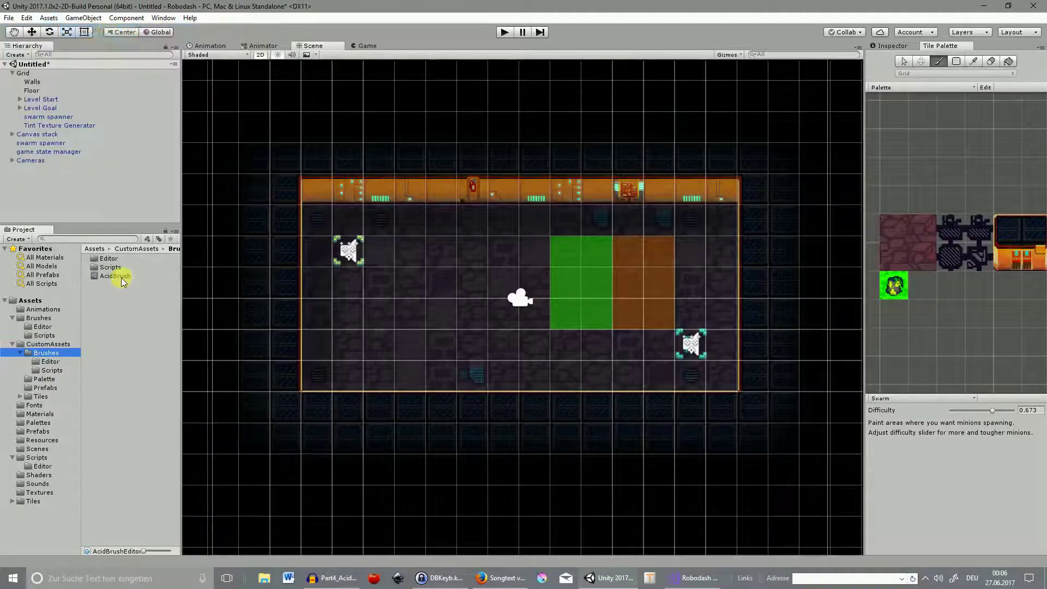
{"action": "key", "text": "Return"}
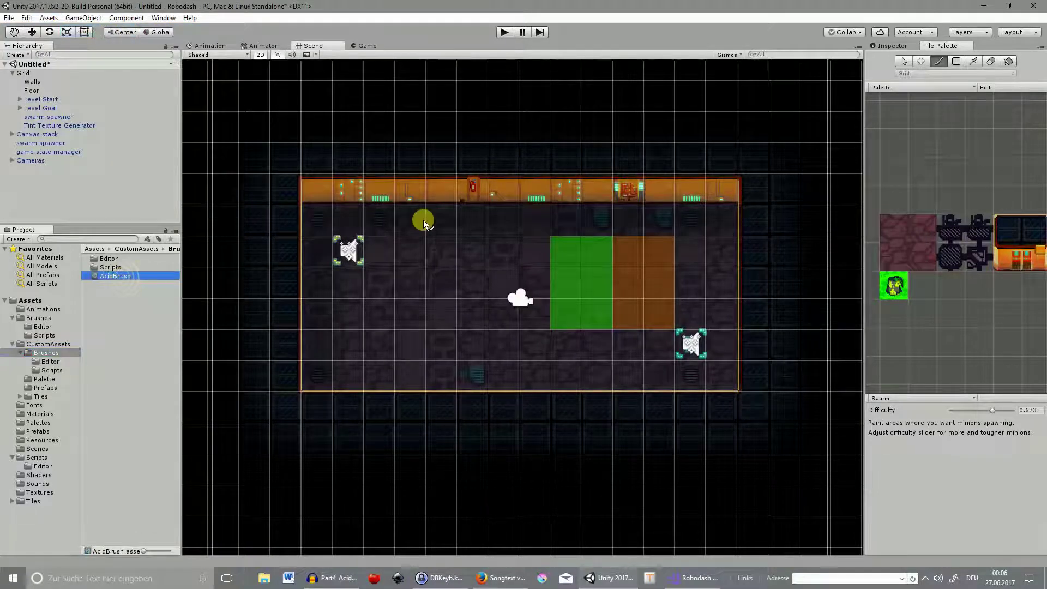
- Check the AcidBrush asset's properties and its entry in the tile palette's list of brushes
{"action": "left_click", "coordinate": [899, 46]}
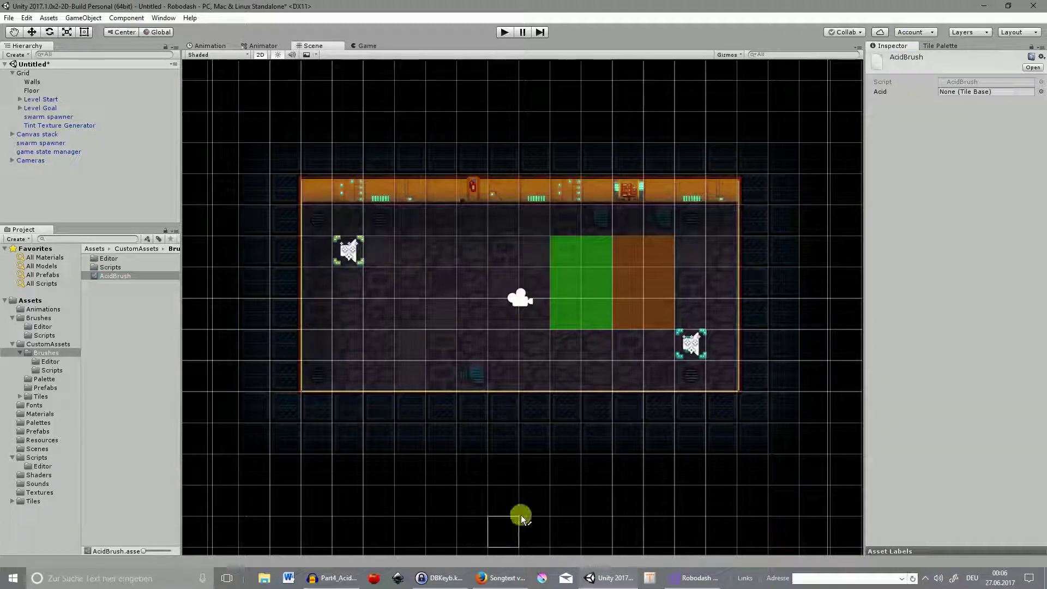
{"action": "left_click", "coordinate": [939, 46]}
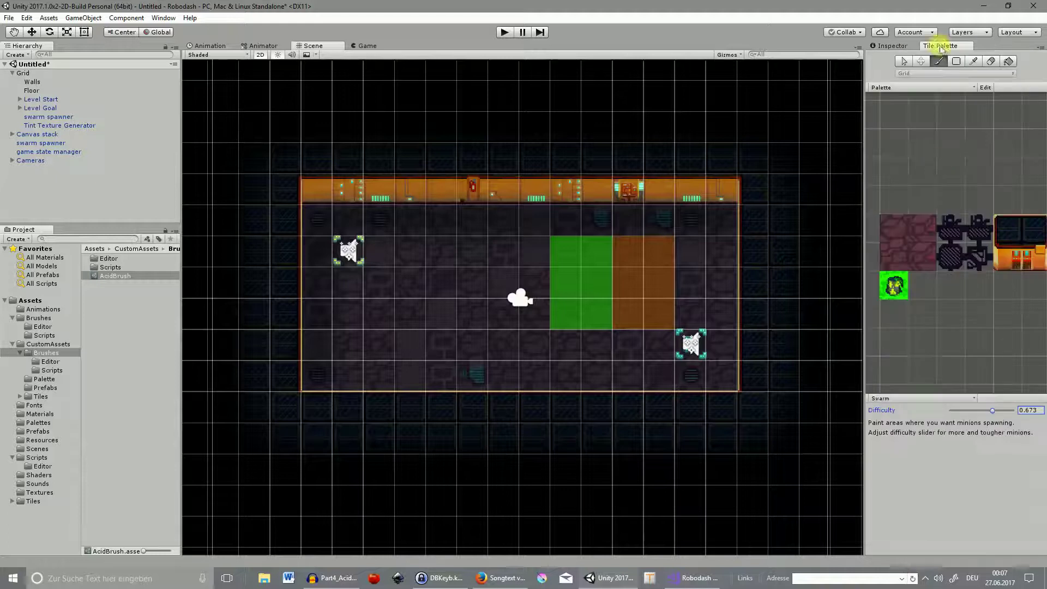
{"action": "left_click", "coordinate": [928, 399]}
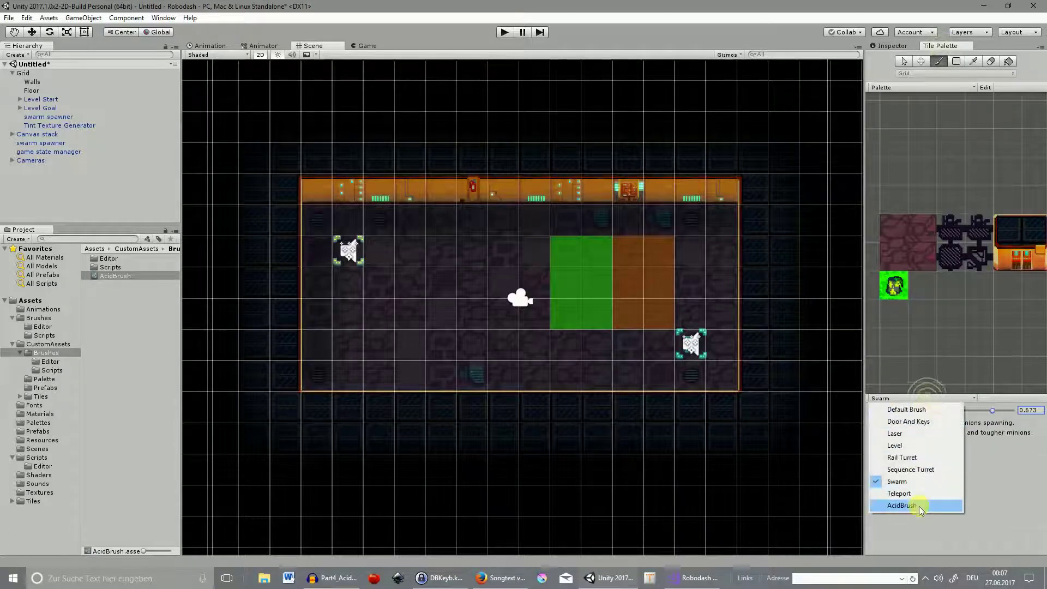
{"action": "left_click", "coordinate": [906, 544]}
- Assign the AcidTile asset from CustomAssets/Tiles as the Acid tile of the AcidBrush asset
{"action": "left_click", "coordinate": [46, 387]}
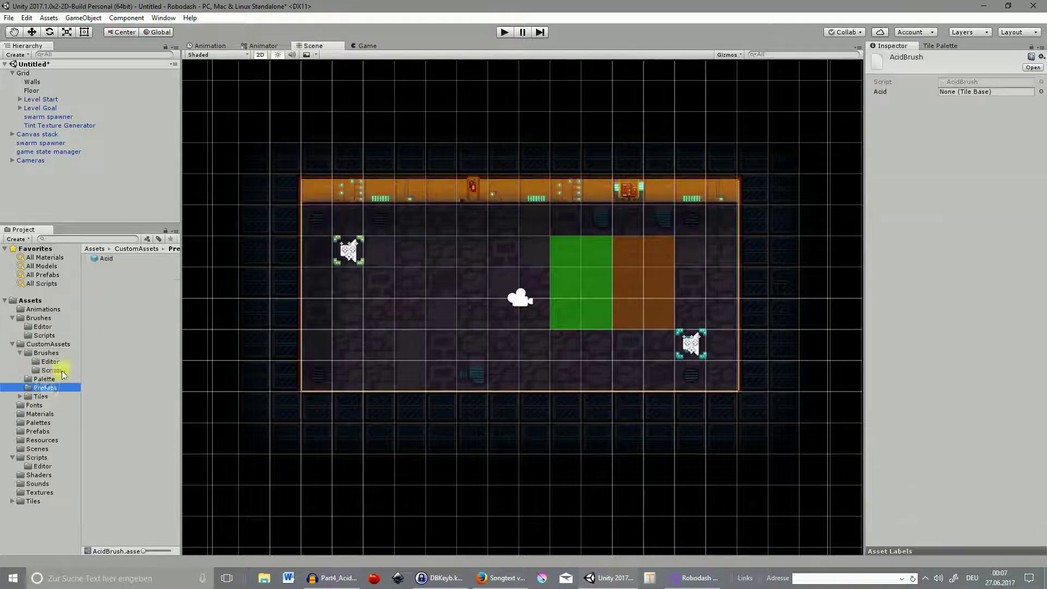
{"action": "left_click", "coordinate": [41, 396]}
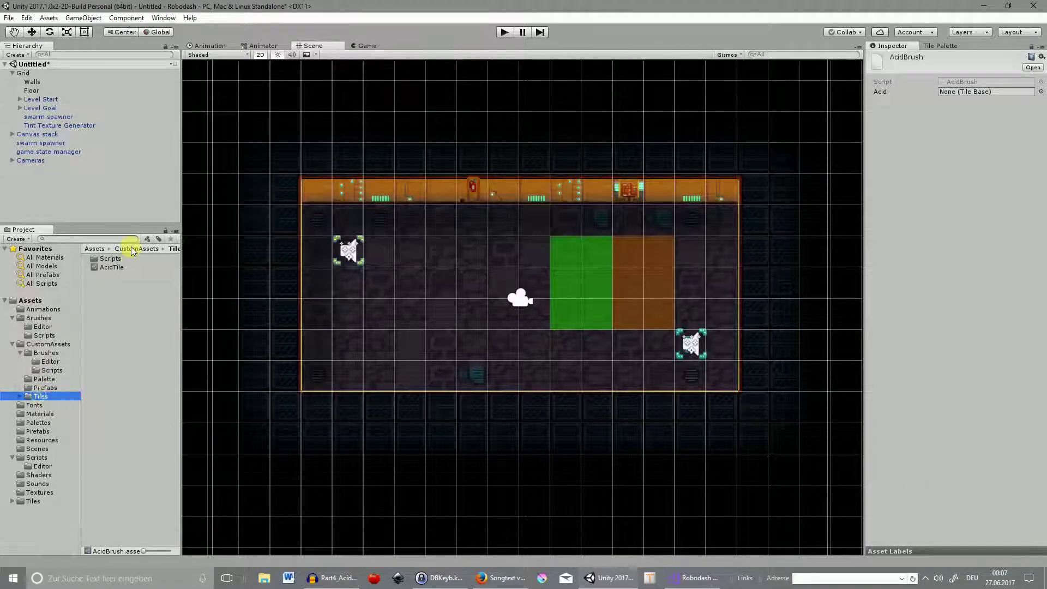
{"action": "left_click_drag", "start_coordinate": [108, 266], "coordinate": [976, 95]}
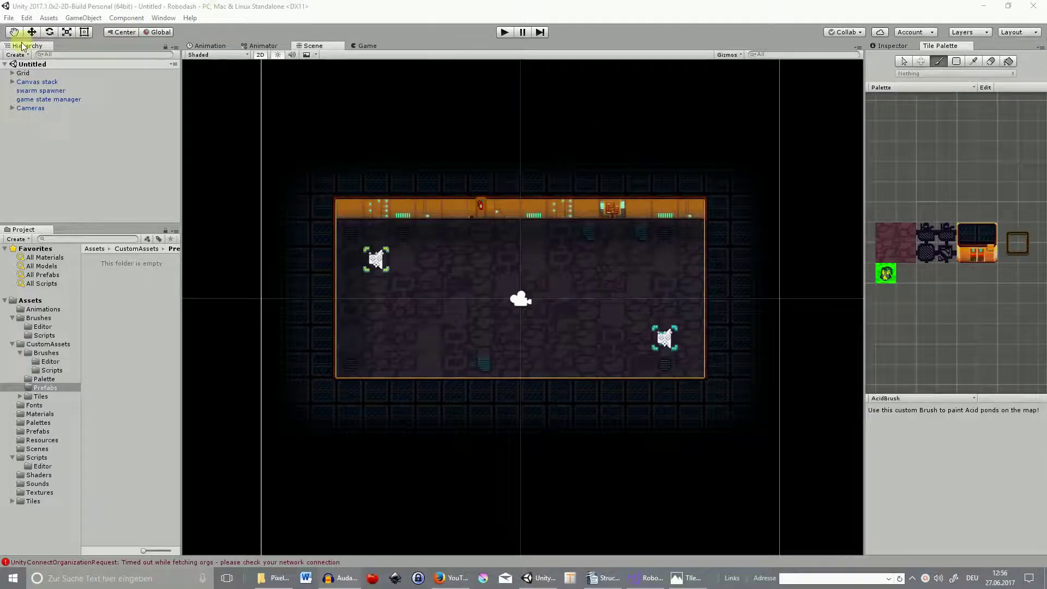
- Create a new 2D Tilemap object in the scene and rename it Acid
{"action": "left_click", "coordinate": [83, 18]}
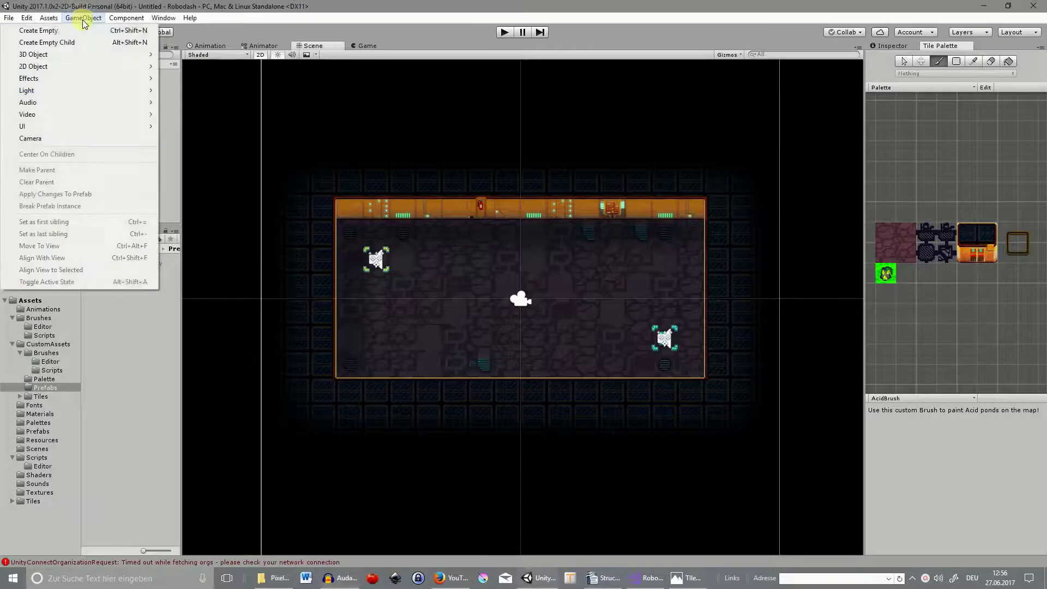
{"action": "mouse_move", "coordinate": [79, 66]}
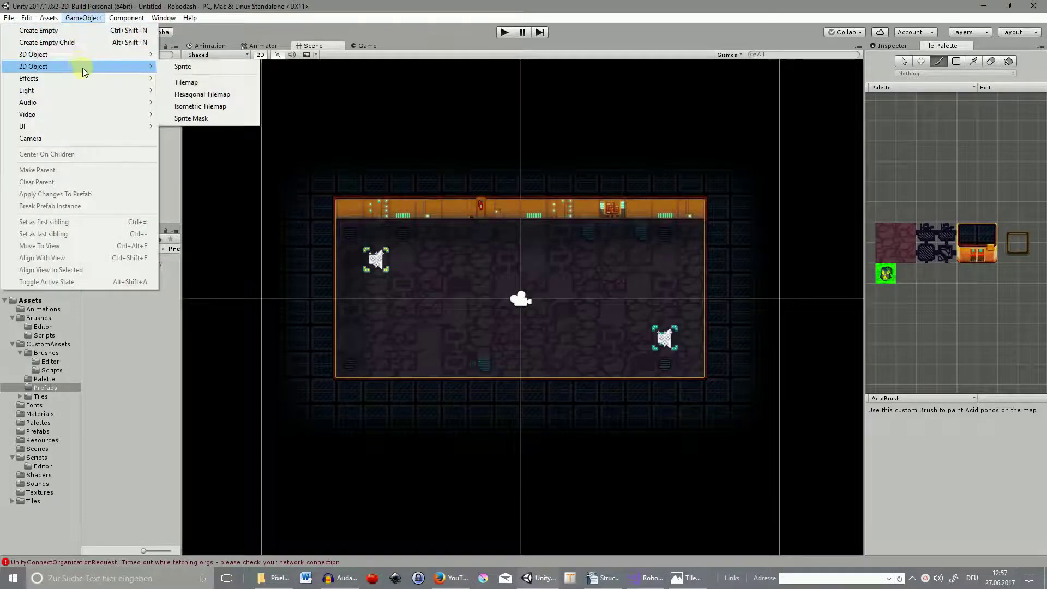
{"action": "left_click", "coordinate": [194, 83]}
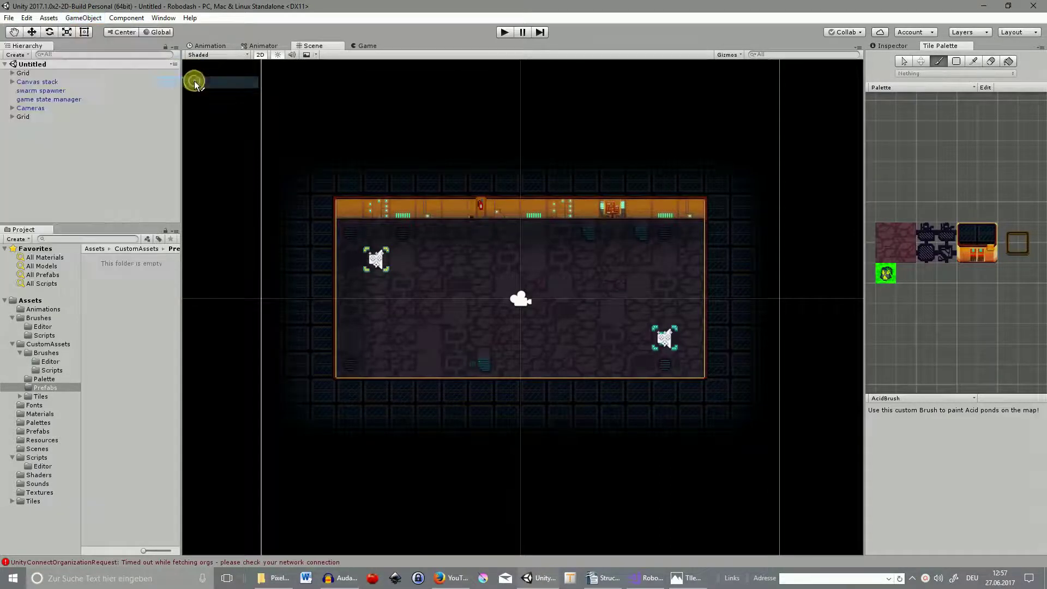
{"action": "left_click", "coordinate": [37, 126]}
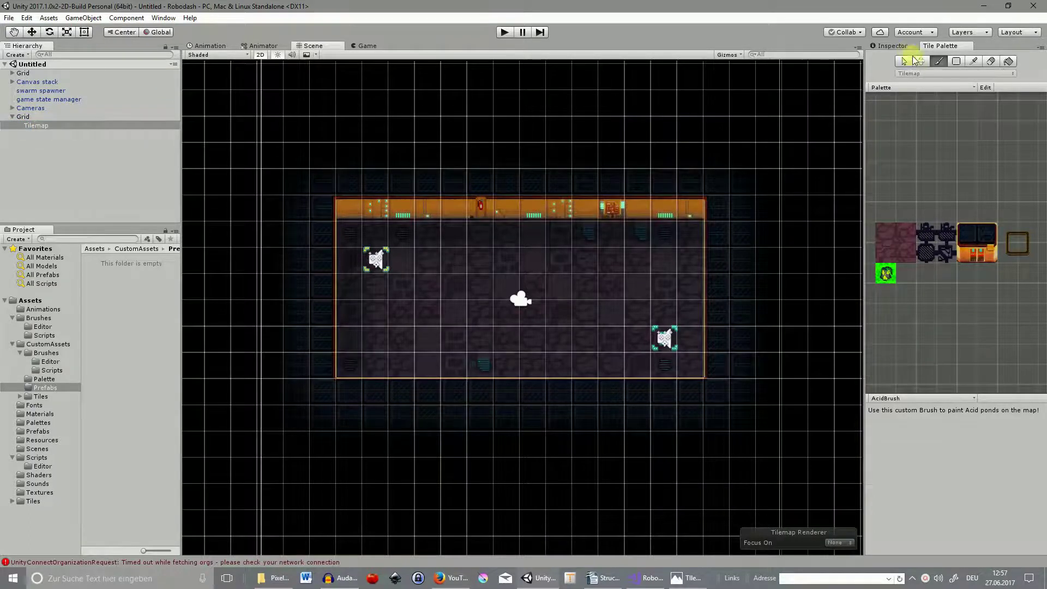
{"action": "left_click", "coordinate": [894, 46]}
{"action": "left_click_drag", "start_coordinate": [934, 58], "coordinate": [894, 63]}
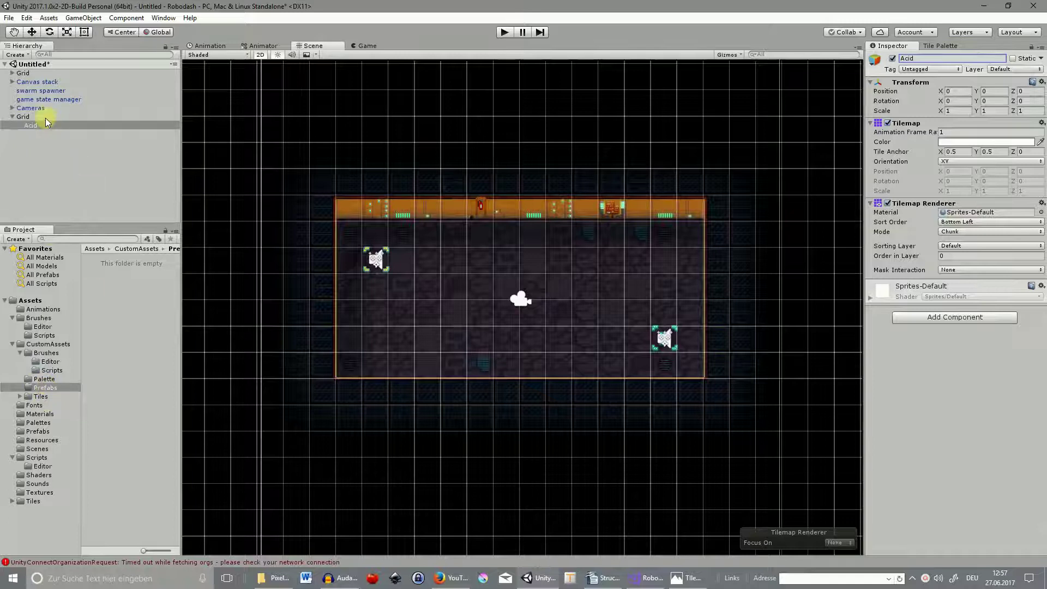
- Save the Acid tilemap as a prefab in CustomAssets/Prefabs and delete its parent Grid from the scene
{"action": "left_click_drag", "start_coordinate": [28, 123], "coordinate": [126, 294]}
{"action": "left_click", "coordinate": [23, 117]}
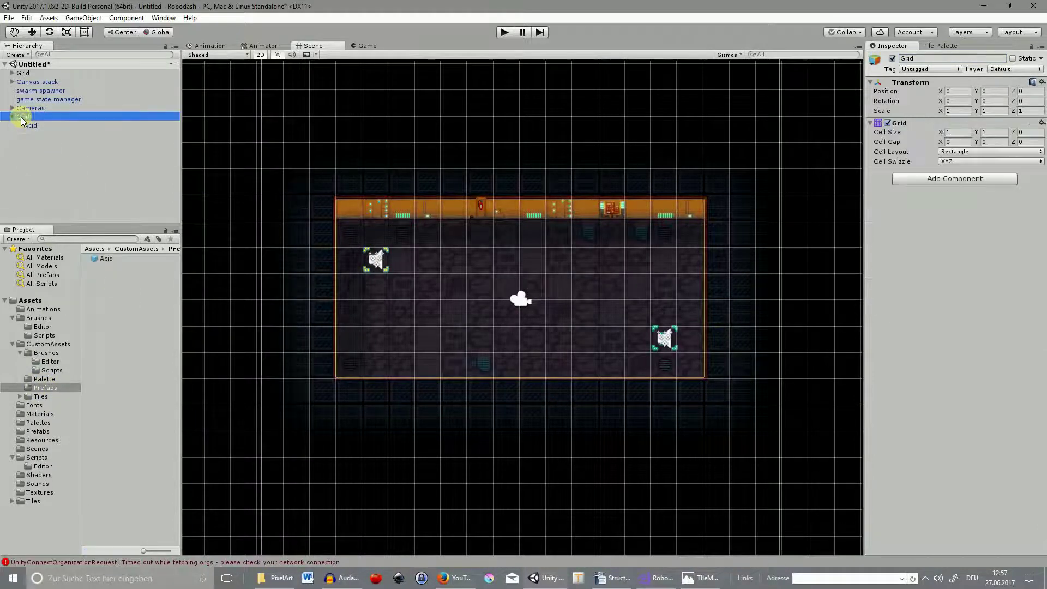
{"action": "key", "text": "Delete"}
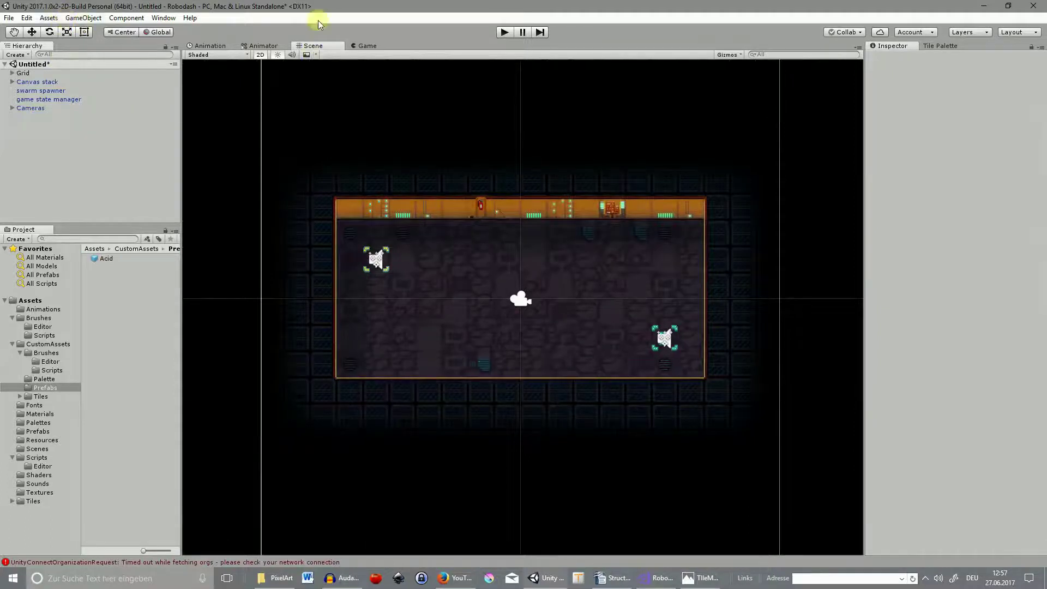
- Create a new scene without saving the changes to the current one
{"action": "left_click", "coordinate": [11, 18]}
{"action": "left_click", "coordinate": [25, 28]}
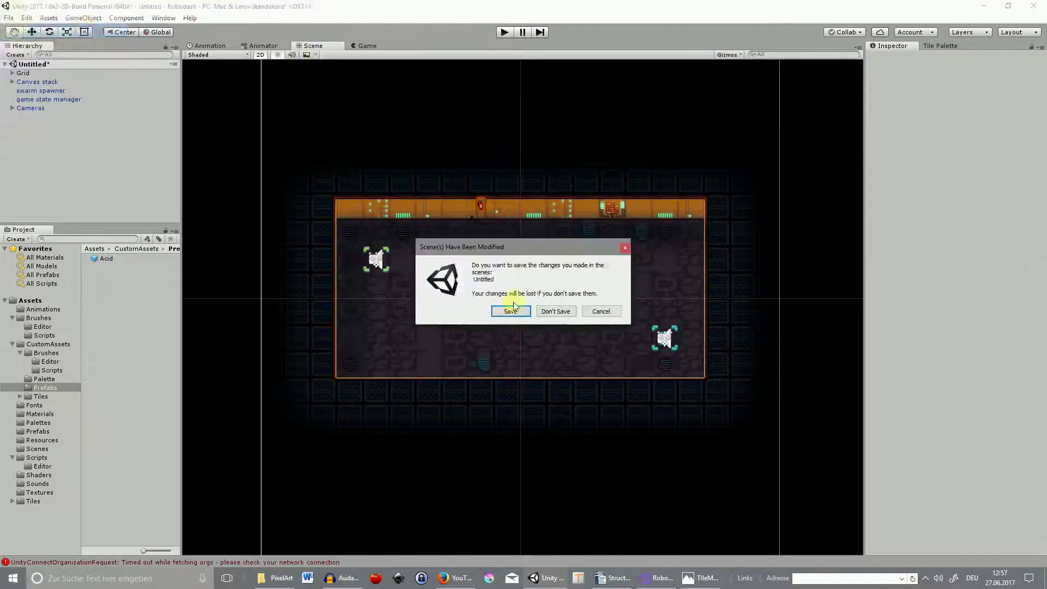
{"action": "left_click", "coordinate": [562, 312]}
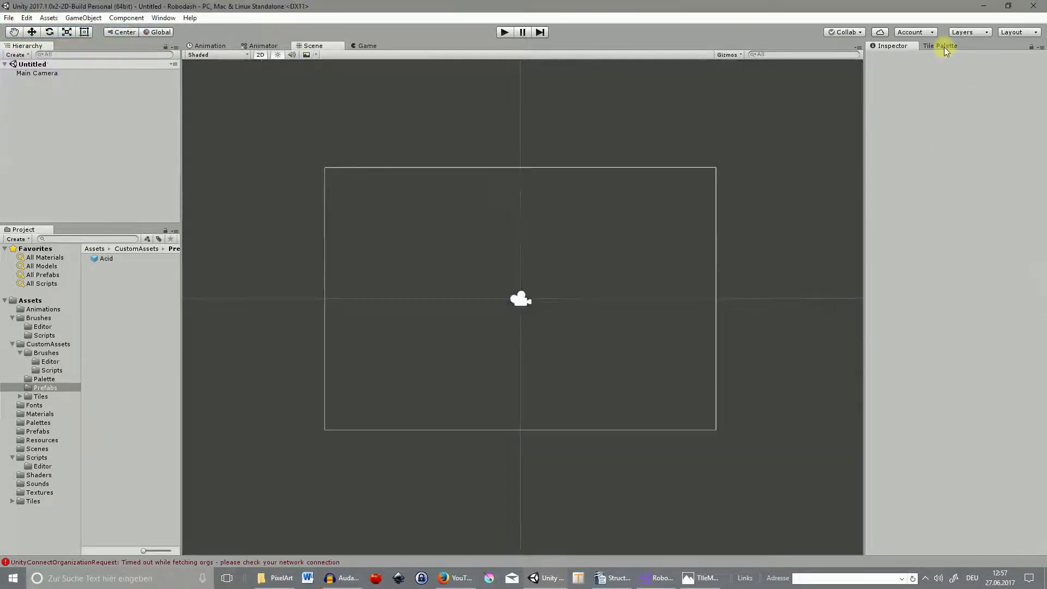
- Initialize the new scene from the AcidBrush settings in the tile palette and expand the Grid object's children
{"action": "left_click", "coordinate": [946, 47]}
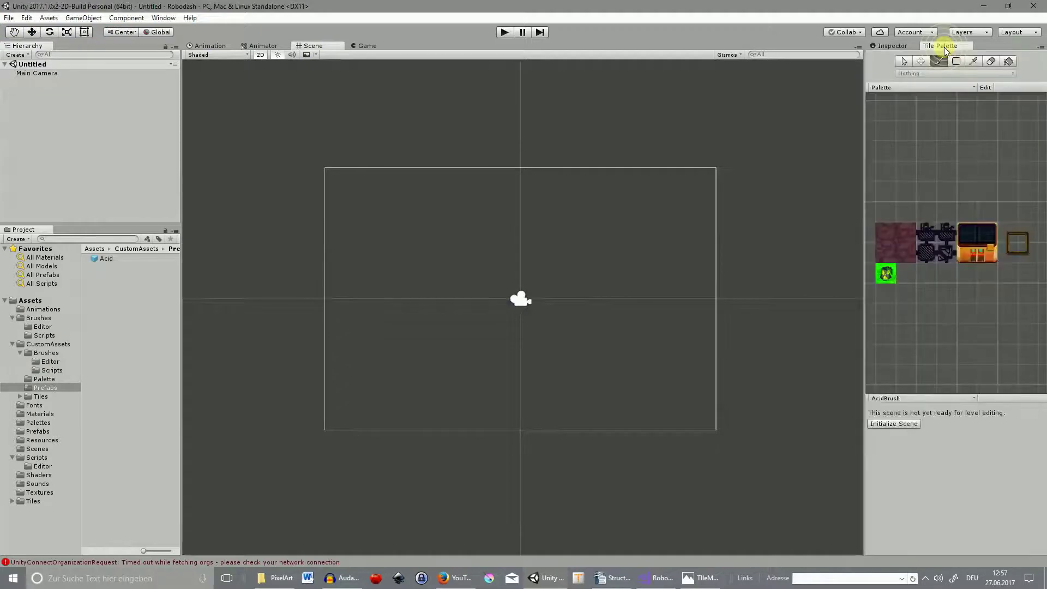
{"action": "left_click", "coordinate": [902, 425]}
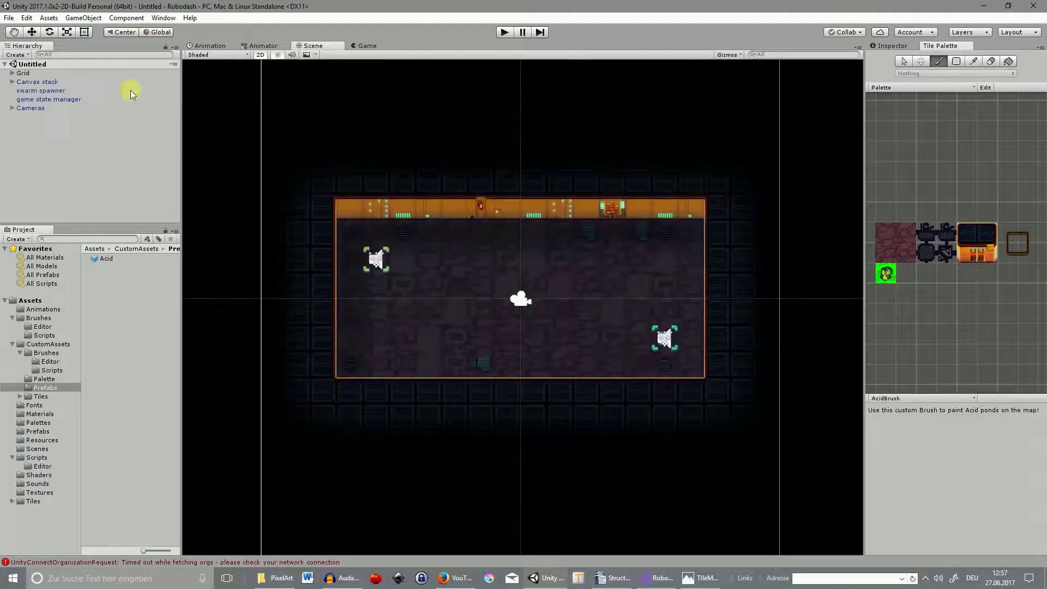
{"action": "left_click", "coordinate": [12, 73]}
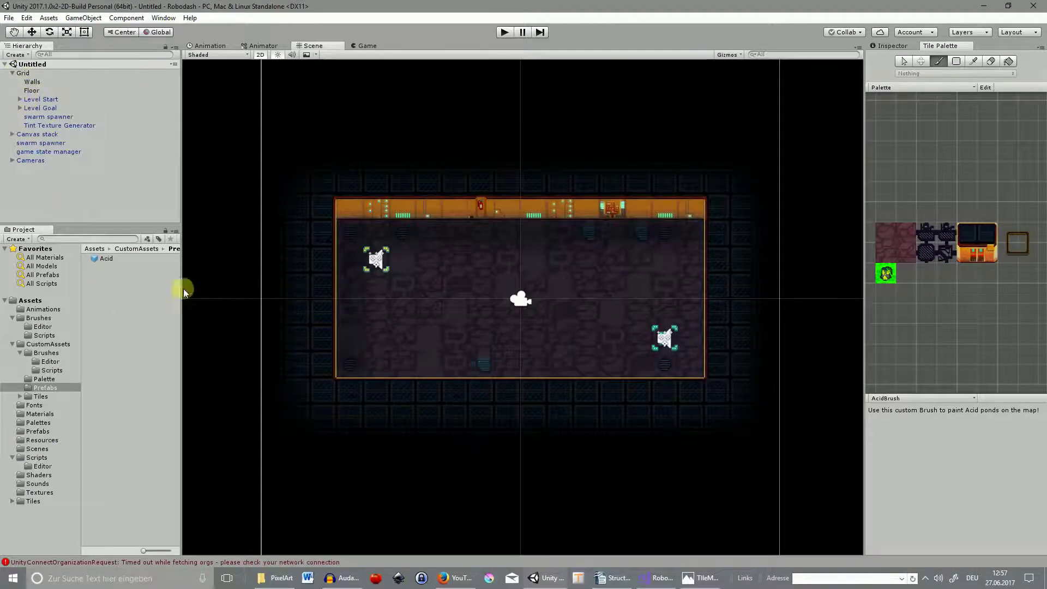
- Switch to Visual Studio and examine the PrepareScene method in BrushEditorUtility.cs
{"action": "left_click", "coordinate": [666, 579]}
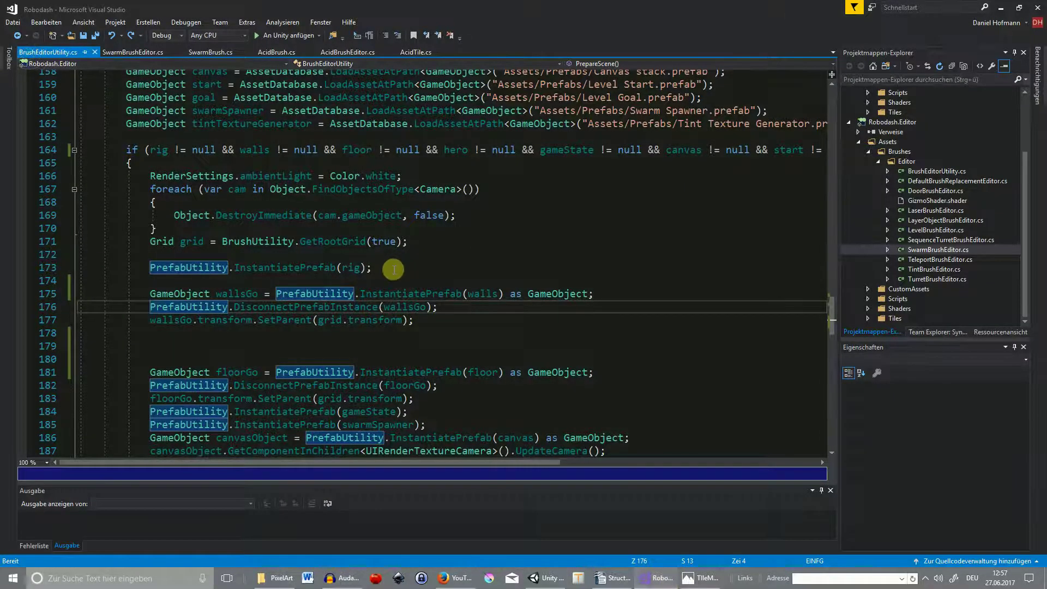
{"action": "scroll", "coordinate": [391, 265], "scroll_direction": "up", "scroll_amount": 3}
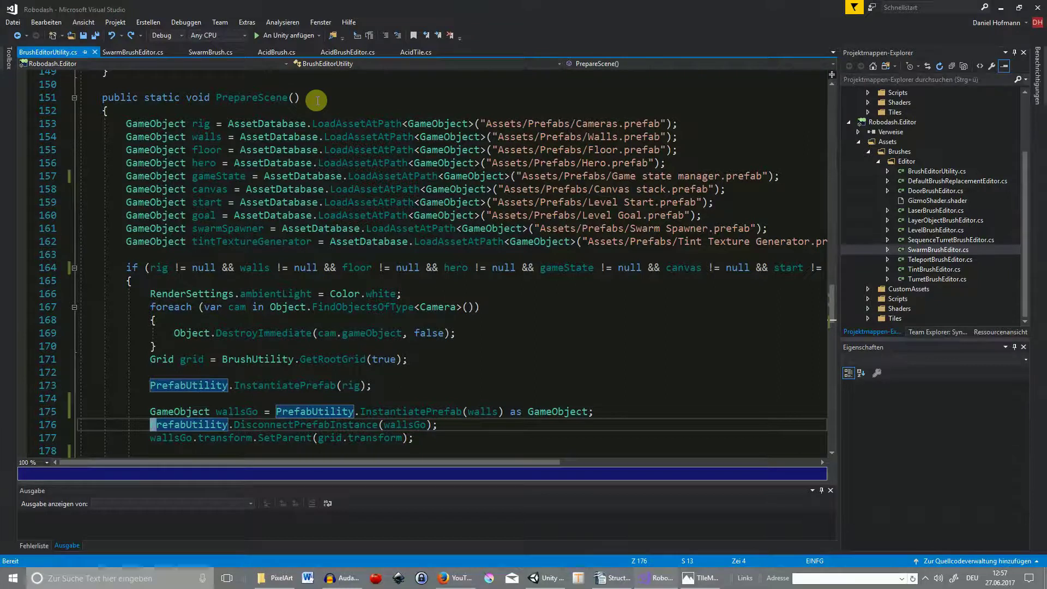
{"action": "double_click", "coordinate": [240, 97]}
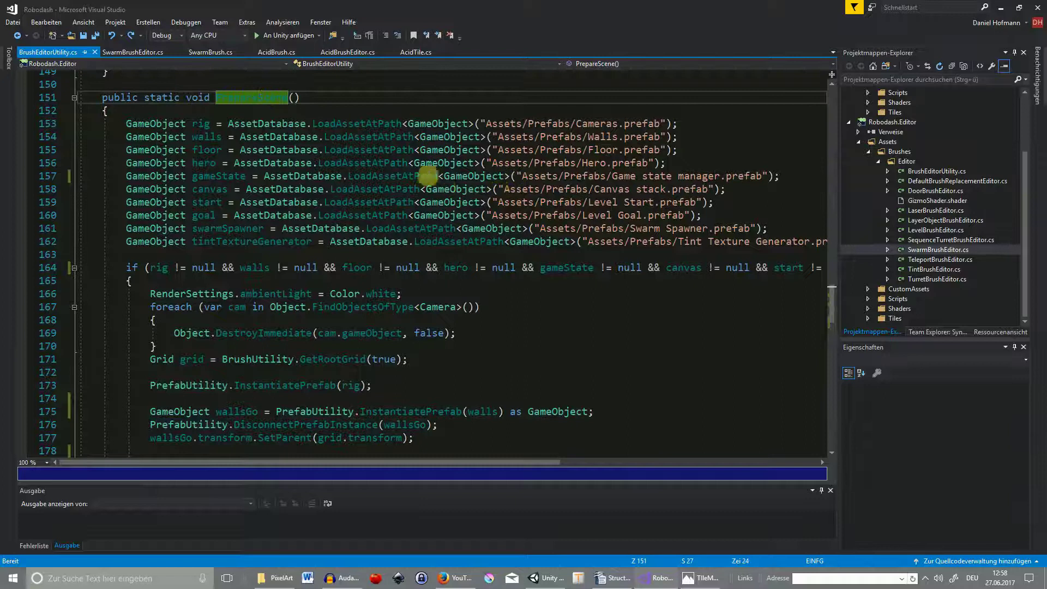
- Duplicate the hero prefab loading line in PrepareScene and rename the copy's variable acid
{"action": "left_click", "coordinate": [427, 176]}
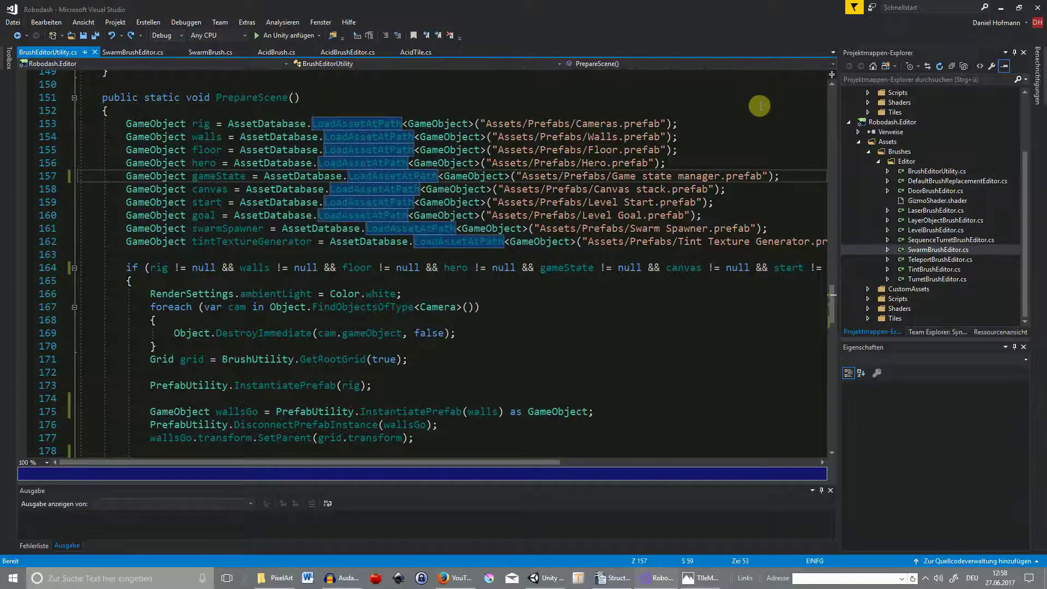
{"action": "key", "text": "Up"}
{"action": "key", "text": "Home"}
{"action": "key", "text": "ctrl+c"}
{"action": "key", "text": "ctrl+v"}
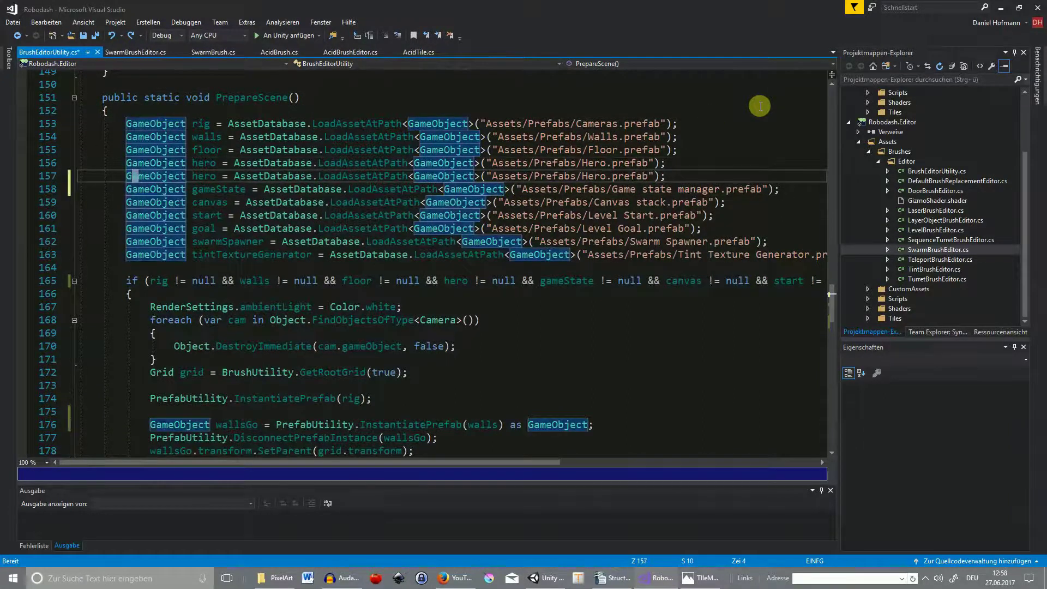
{"action": "type", "text": "wcwacid"}
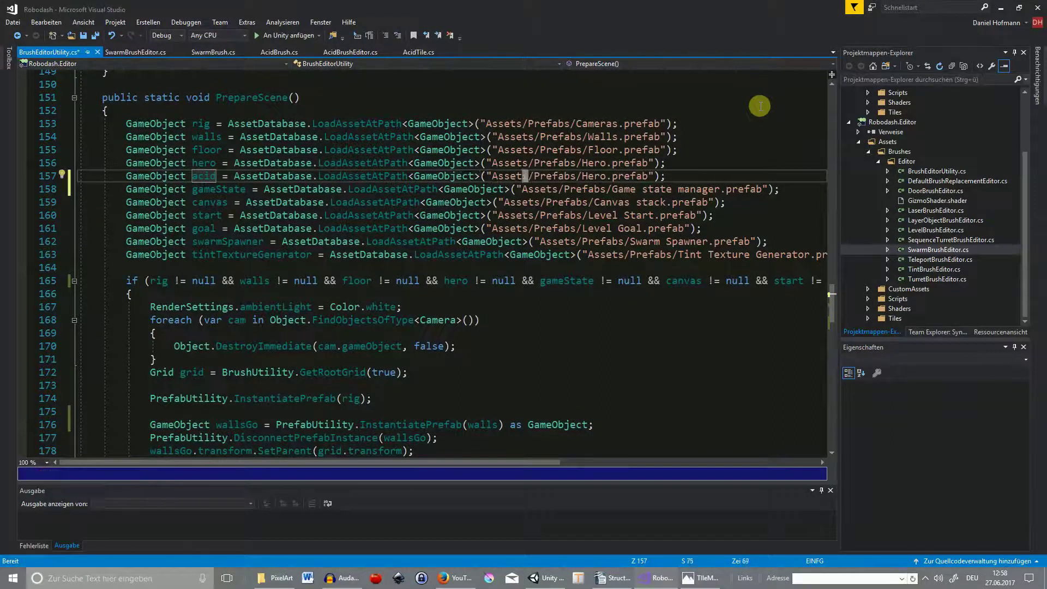
- Set the acid line's prefab path to "Assets/CustomAssets/Prefabs/Acid.prefab"
{"action": "type", "text": "CustomAS"}
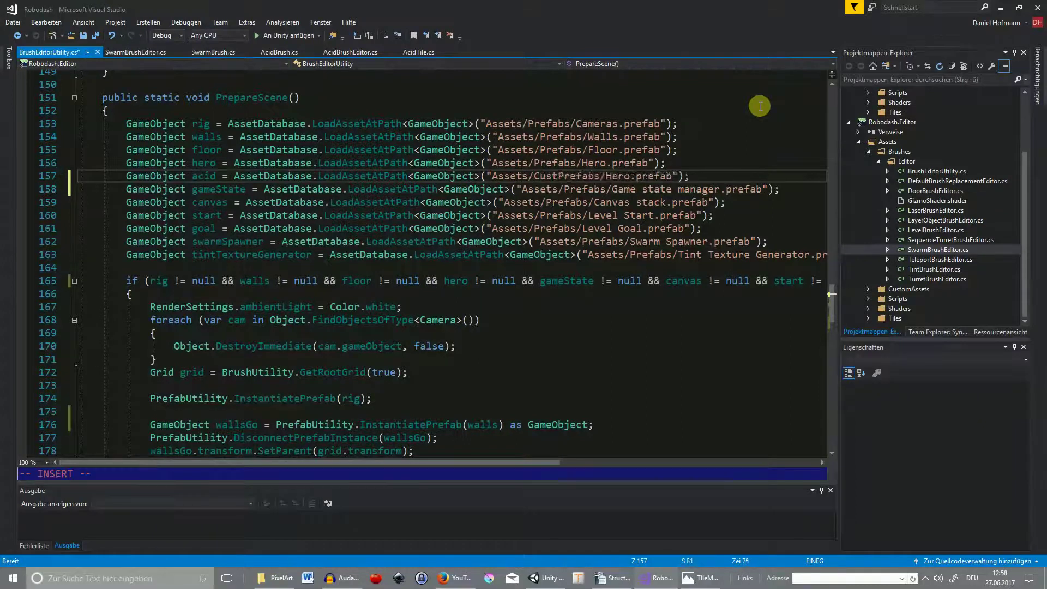
{"action": "key", "text": "BackSpace"}
{"action": "type", "text": "ssets/"}
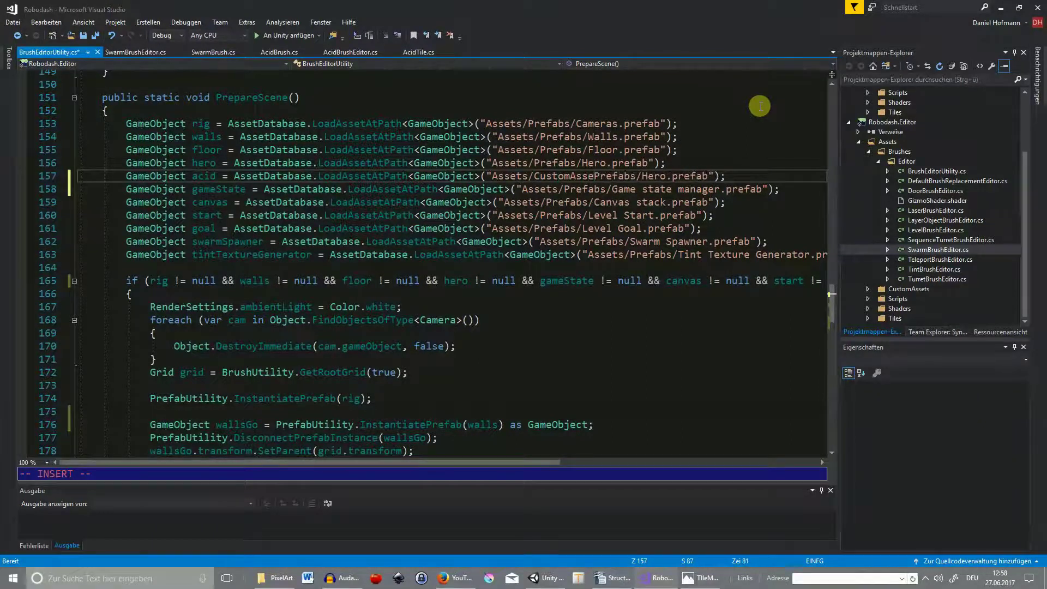
{"action": "key", "text": "Escape"}
{"action": "type", "text": "cwAcid"}
{"action": "key", "text": "Escape"}
- Add the check "acid != null &&" at the start of the if condition in PrepareScene
{"action": "key", "text": "j"}
{"action": "key", "text": "j"}
{"action": "key", "text": "j"}
{"action": "key", "text": "j"}
{"action": "key", "text": "j"}
{"action": "key", "text": "j"}
{"action": "key", "text": "j"}
{"action": "key", "text": "j"}
{"action": "key", "text": "t"}
{"action": "key", "text": "v"}
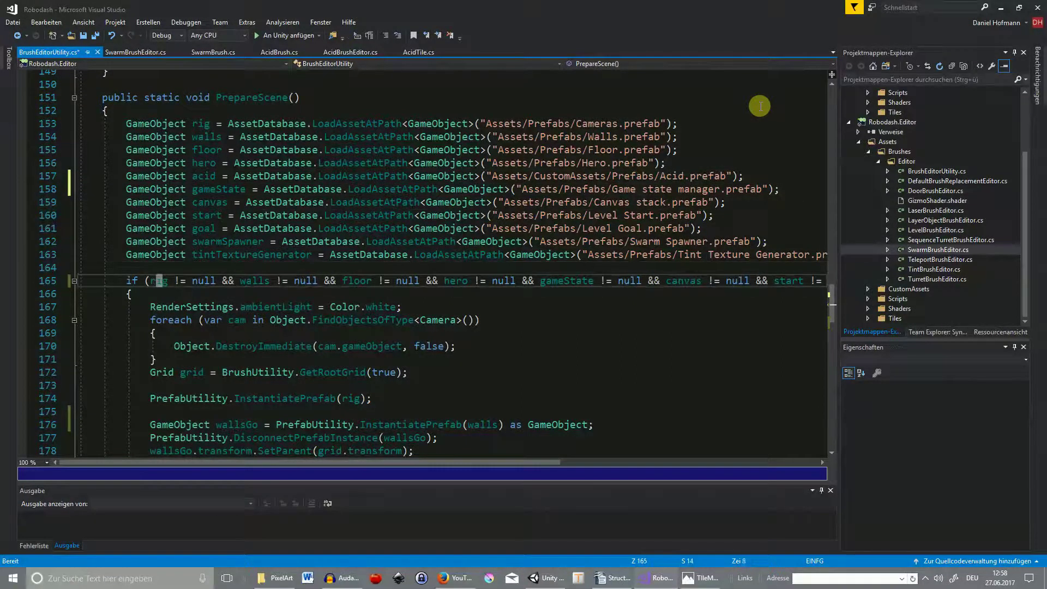
{"action": "type", "text": "if (acid != null &&"}
{"action": "key", "text": "Escape"}
- Duplicate the three wallsGo lines for instantiating, disconnecting and parenting the prefab directly below the original block
{"action": "key", "text": "j"}
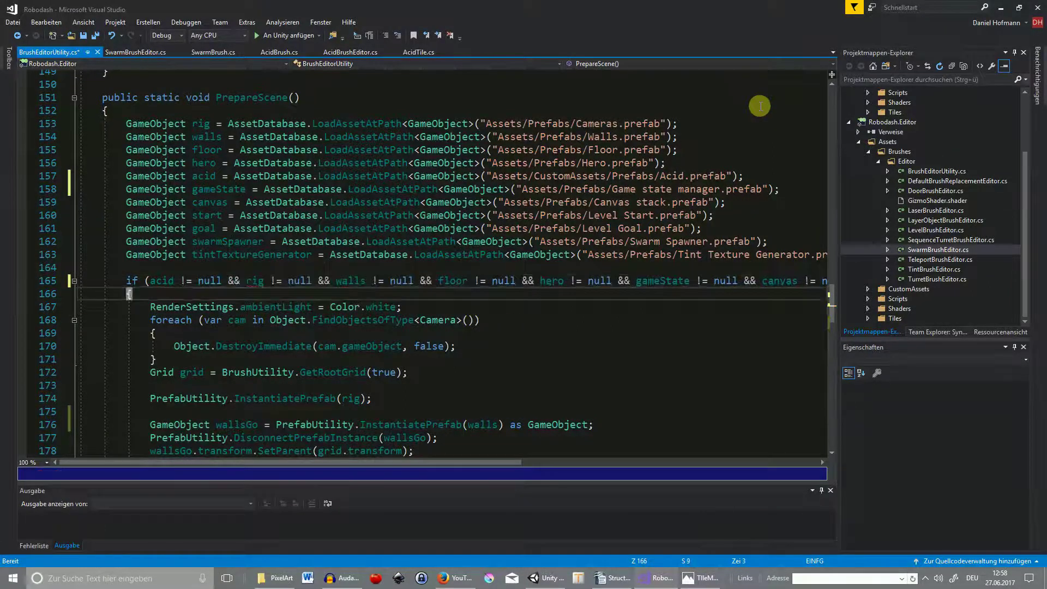
{"action": "key", "text": "j"}
{"action": "key", "text": "j"}
{"action": "key", "text": "j"}
{"action": "key", "text": "j"}
{"action": "key", "text": "j"}
{"action": "key", "text": "j"}
{"action": "key", "text": "j"}
{"action": "key", "text": "j"}
{"action": "key", "text": "j"}
{"action": "key", "text": "j"}
{"action": "key", "text": "j"}
{"action": "key", "text": "j"}
{"action": "key", "text": "k"}
{"action": "key", "text": "k"}
{"action": "key", "text": "j"}
{"action": "key", "text": "j"}
{"action": "key", "text": "o"}
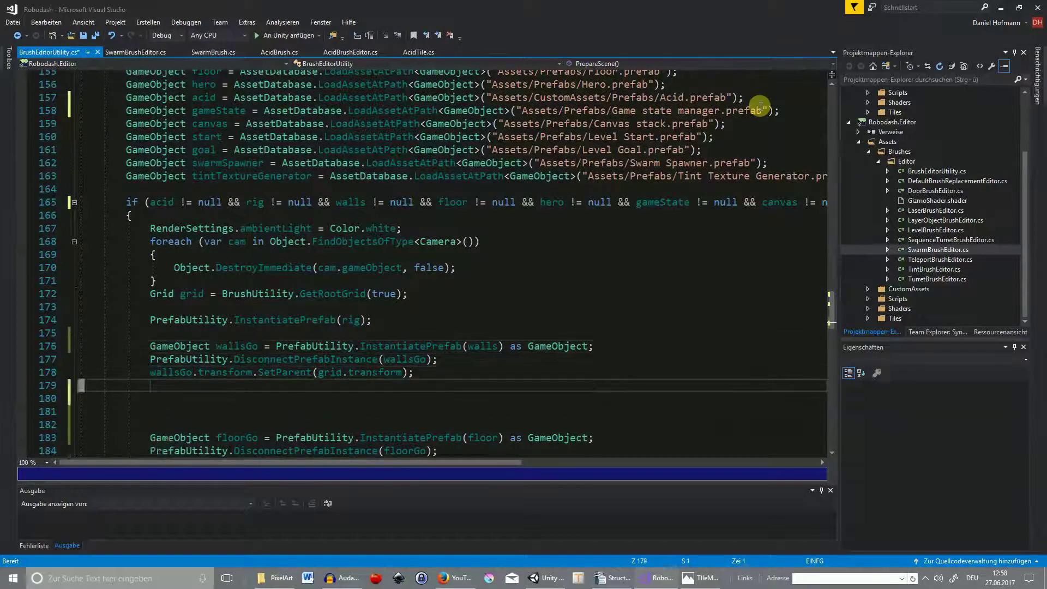
{"action": "key", "text": "p"}
- Rename the copied block's variable to acidGo and make its InstantiatePrefab call use acid
{"action": "type", "text": "wcwacidGo"}
{"action": "key", "text": "Escape"}
{"action": "key", "text": "l"}
{"action": "key", "text": "l"}
{"action": "key", "text": "l"}
{"action": "key", "text": "l"}
{"action": "key", "text": "l"}
{"action": "type", "text": "cwacid"}
{"action": "key", "text": "Escape"}
- Change the argument of the copied DisconnectPrefabInstance call to acidGo
{"action": "key", "text": "ctrl+Left"}
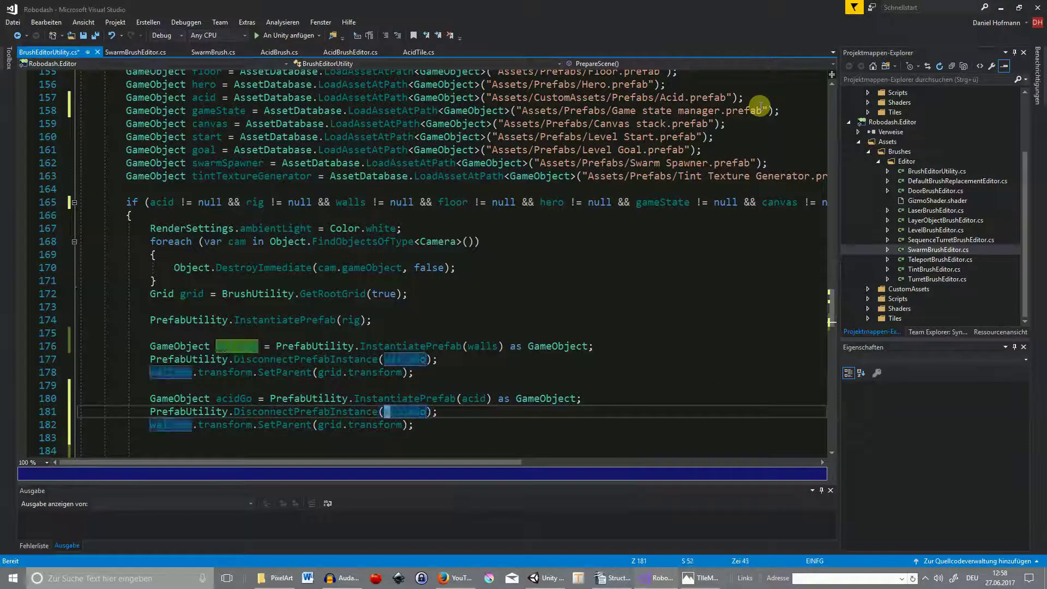
{"action": "type", "text": "acids"}
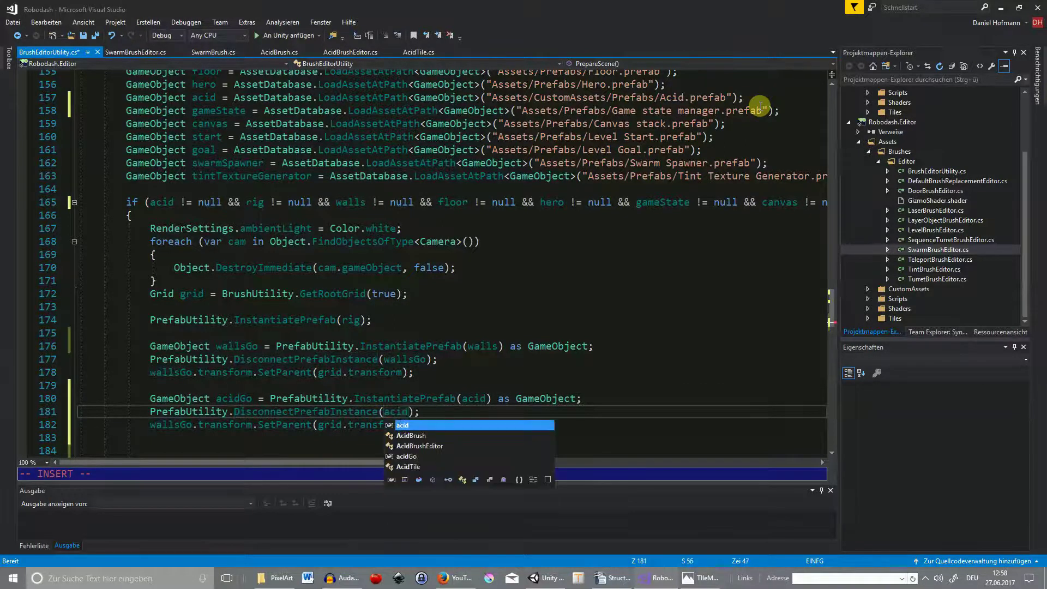
{"action": "type", "text": "Go"}
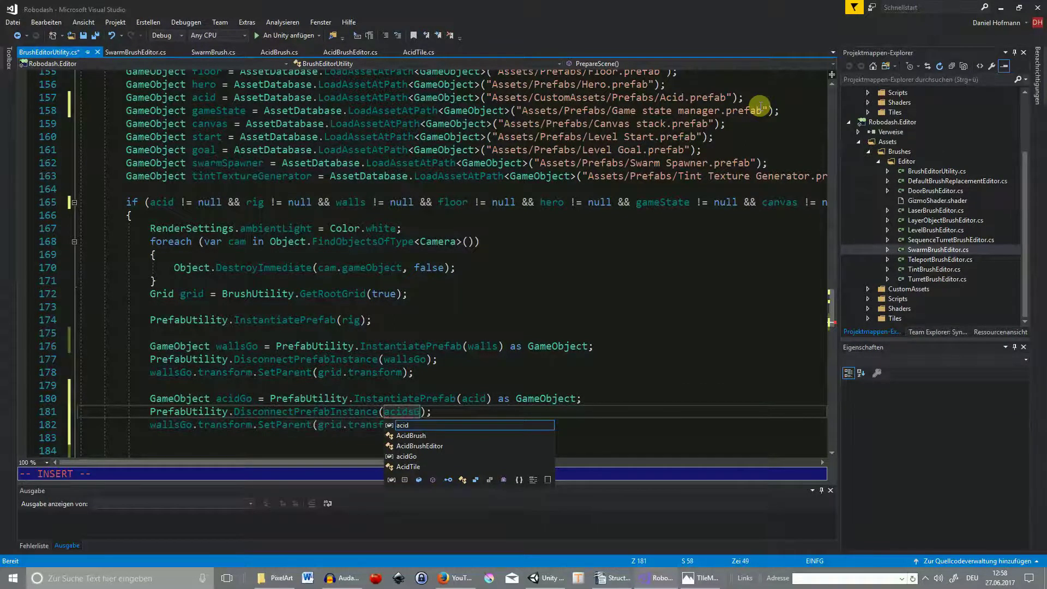
{"action": "key", "text": "Escape"}
{"action": "key", "text": "h"}
{"action": "key", "text": "x"}
- Replace wallsGo with acidGo in the copied transform.SetParent line
{"action": "key", "text": "j"}
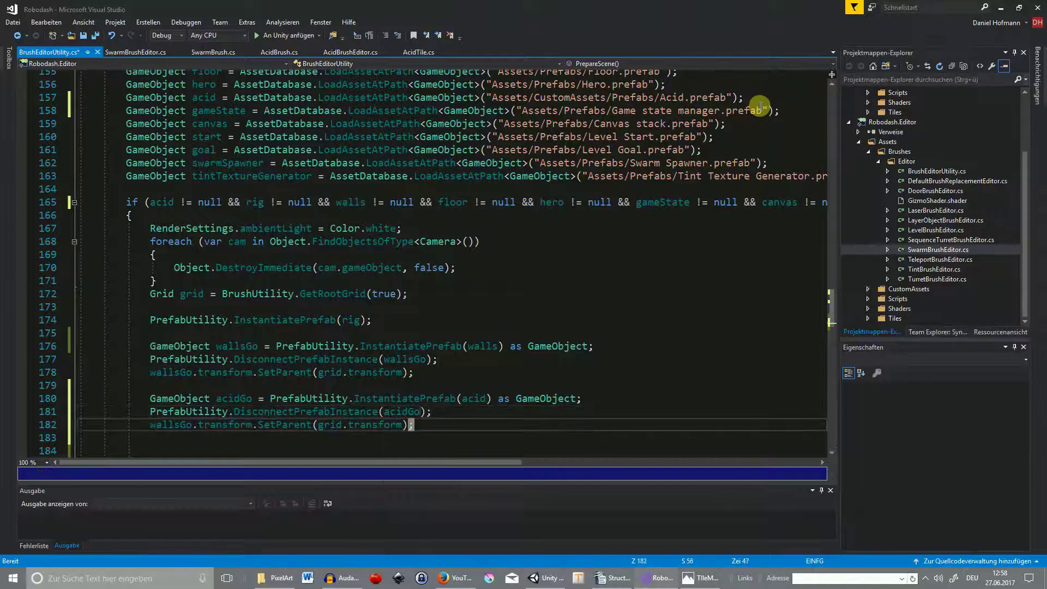
{"action": "key", "text": "h"}
{"action": "key", "text": "h"}
{"action": "key", "text": "h"}
{"action": "key", "text": "h"}
{"action": "key", "text": "h"}
{"action": "key", "text": "h"}
{"action": "key", "text": "h"}
{"action": "key", "text": "h"}
{"action": "key", "text": "h"}
{"action": "key", "text": "h"}
{"action": "key", "text": "h"}
{"action": "key", "text": "h"}
{"action": "key", "text": "h"}
{"action": "key", "text": "h"}
{"action": "key", "text": "h"}
{"action": "key", "text": "h"}
{"action": "key", "text": "h"}
{"action": "key", "text": "h"}
{"action": "key", "text": "h"}
{"action": "key", "text": "h"}
{"action": "type", "text": "ciwacidGo"}
{"action": "key", "text": "Escape"}
{"action": "key", "text": "j"}
{"action": "key", "text": "j"}
{"action": "key", "text": "j"}
{"action": "key", "text": "j"}
{"action": "key", "text": "j"}
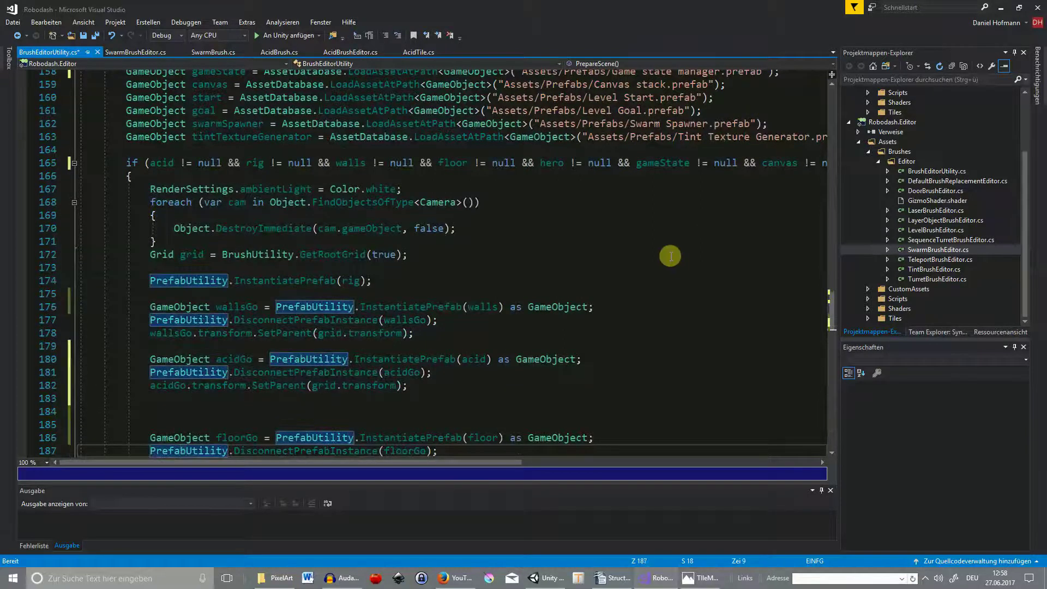
{"action": "left_click", "coordinate": [347, 385]}
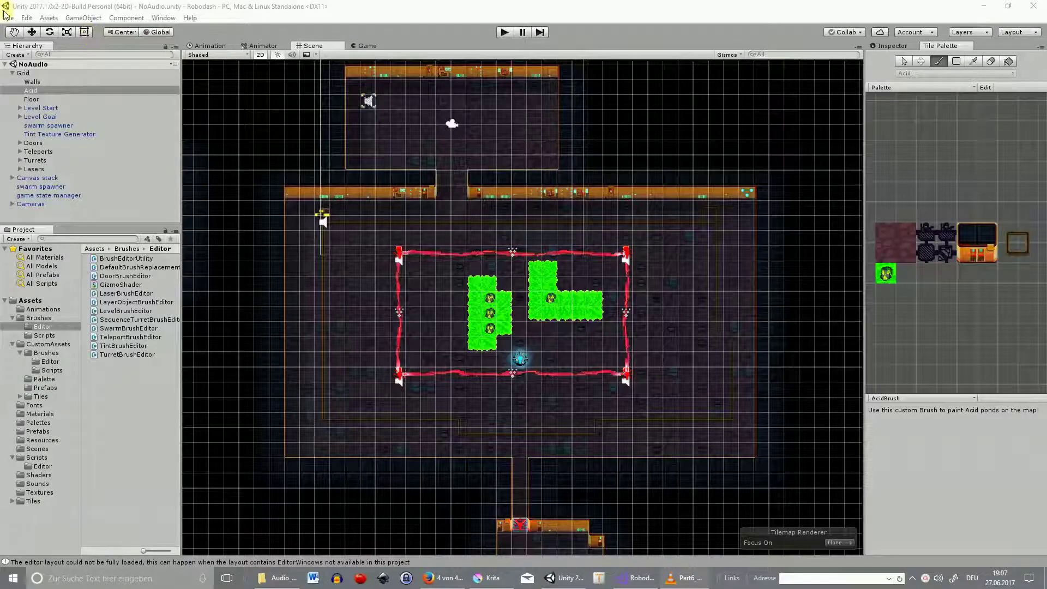
- Create a new scene in Unity, expand its Grid object and select the Acid tilemap
{"action": "left_click", "coordinate": [8, 18]}
{"action": "left_click", "coordinate": [33, 30]}
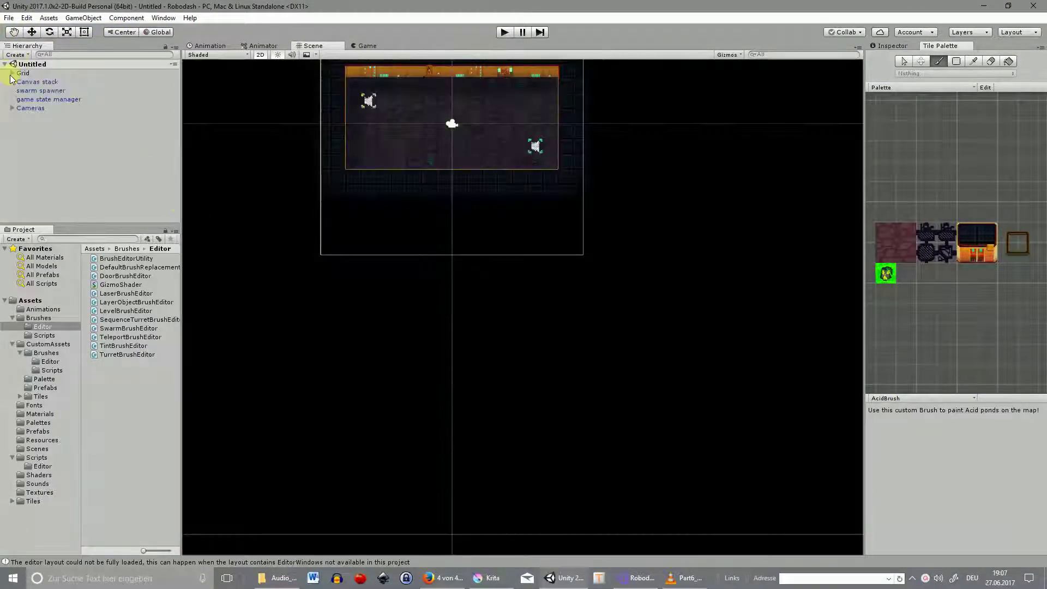
{"action": "left_click", "coordinate": [12, 72]}
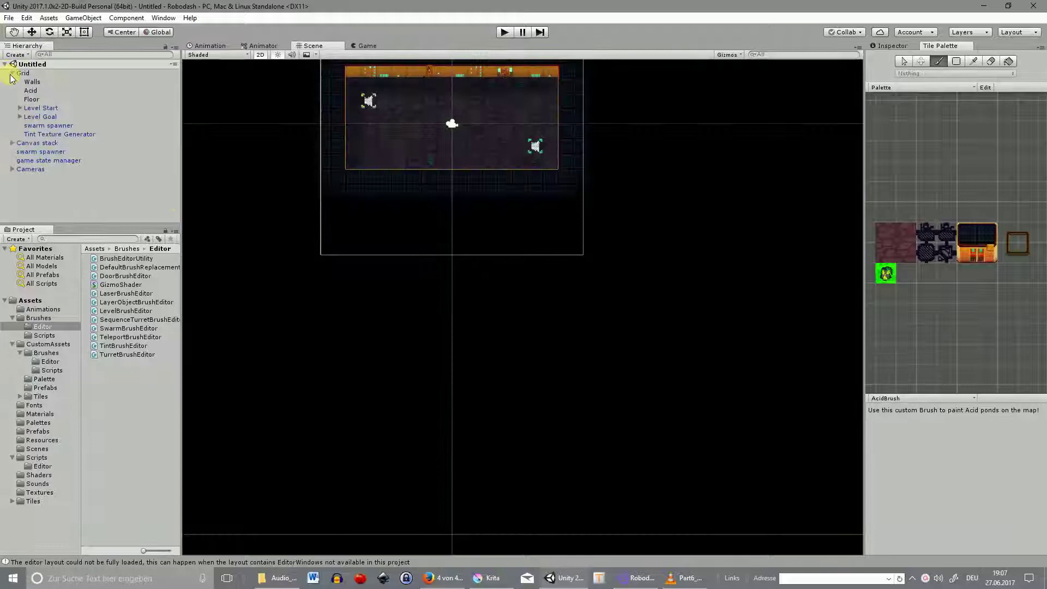
{"action": "left_click", "coordinate": [30, 90]}
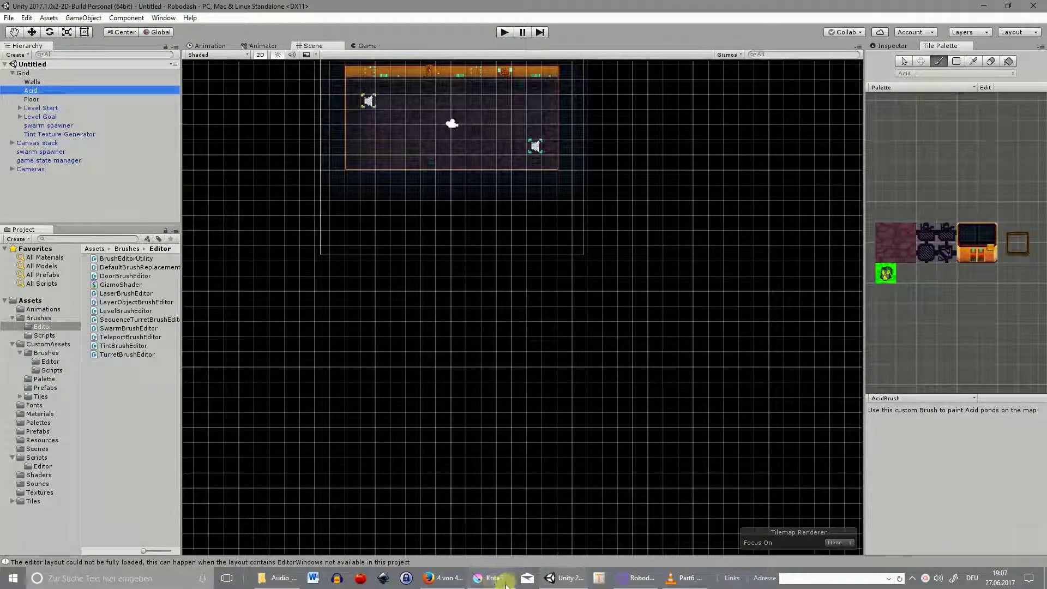
- Switch to Visual Studio and examine the GetTileData method in AcidTile.cs
{"action": "left_click", "coordinate": [635, 578]}
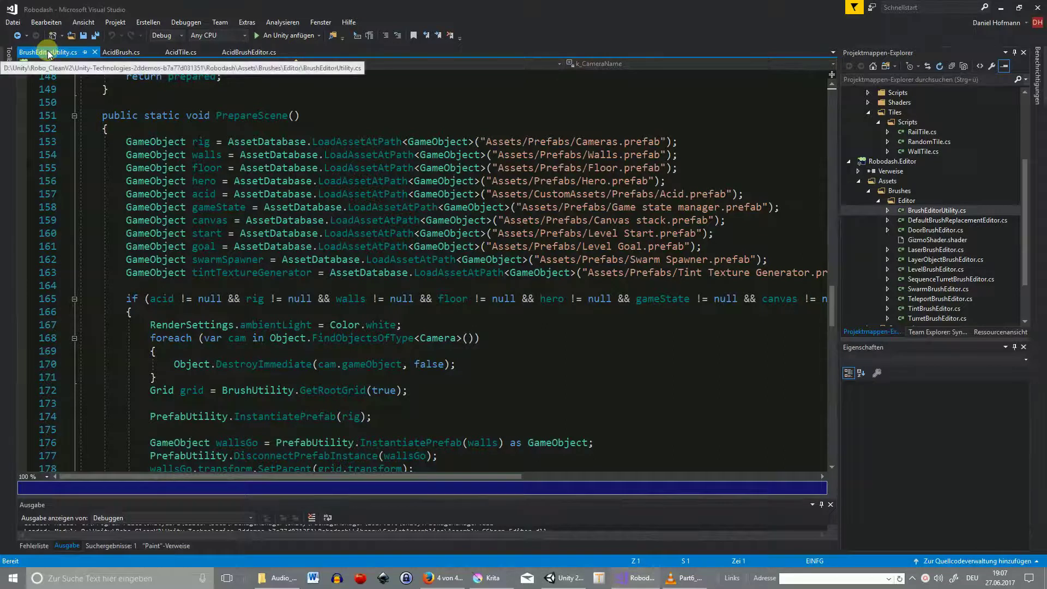
{"action": "left_click", "coordinate": [180, 52]}
{"action": "left_click", "coordinate": [335, 234]}
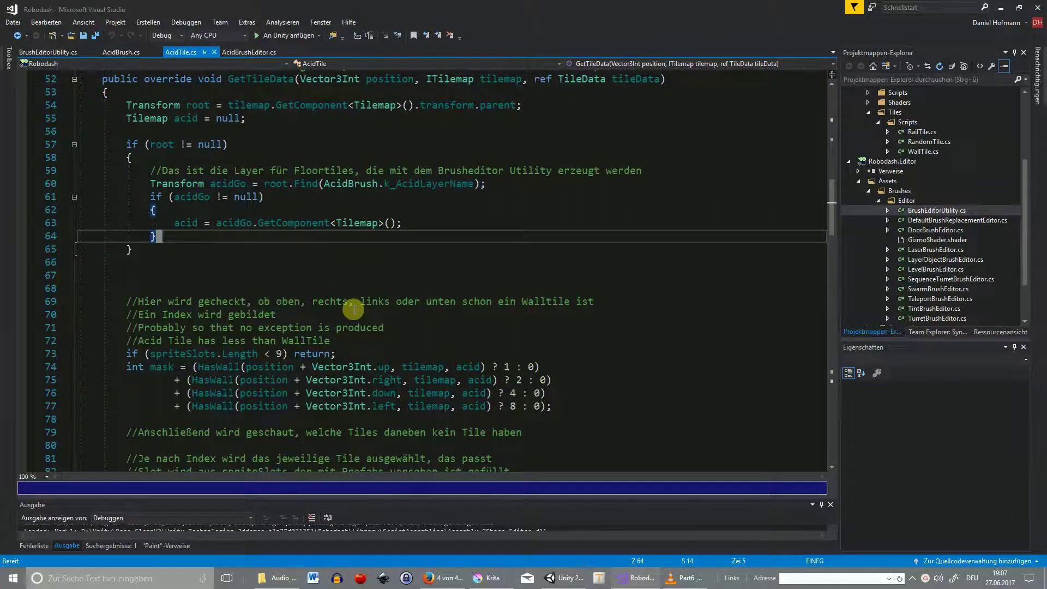
{"action": "scroll", "coordinate": [353, 309], "scroll_direction": "down", "scroll_amount": 6}
{"action": "scroll", "coordinate": [352, 309], "scroll_direction": "up", "scroll_amount": 4}
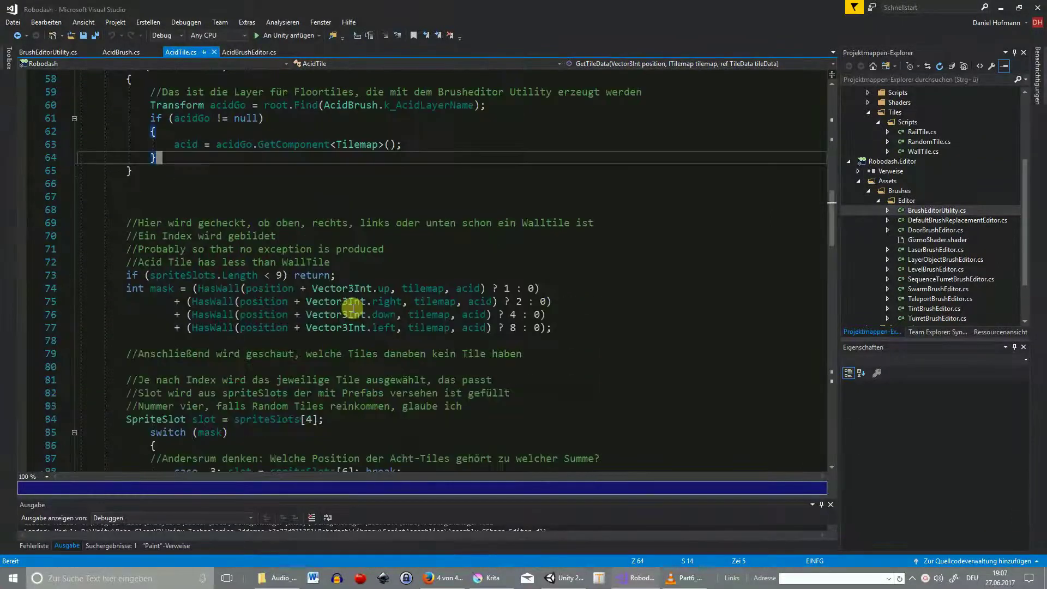
{"action": "scroll", "coordinate": [352, 309], "scroll_direction": "up", "scroll_amount": 3}
{"action": "left_click", "coordinate": [256, 117]}
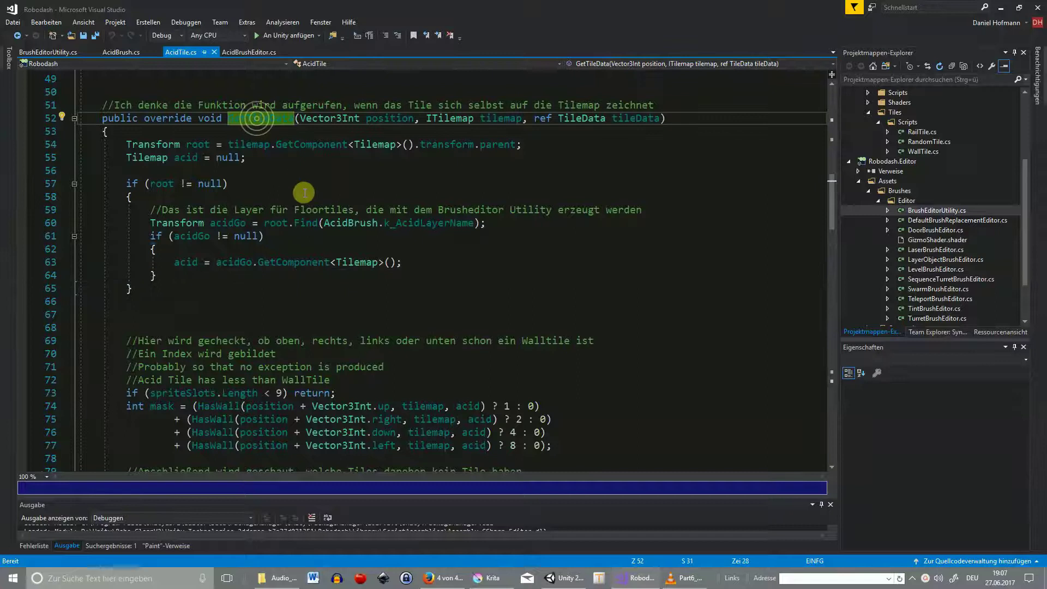
{"action": "scroll", "coordinate": [355, 284], "scroll_direction": "down", "scroll_amount": 4}
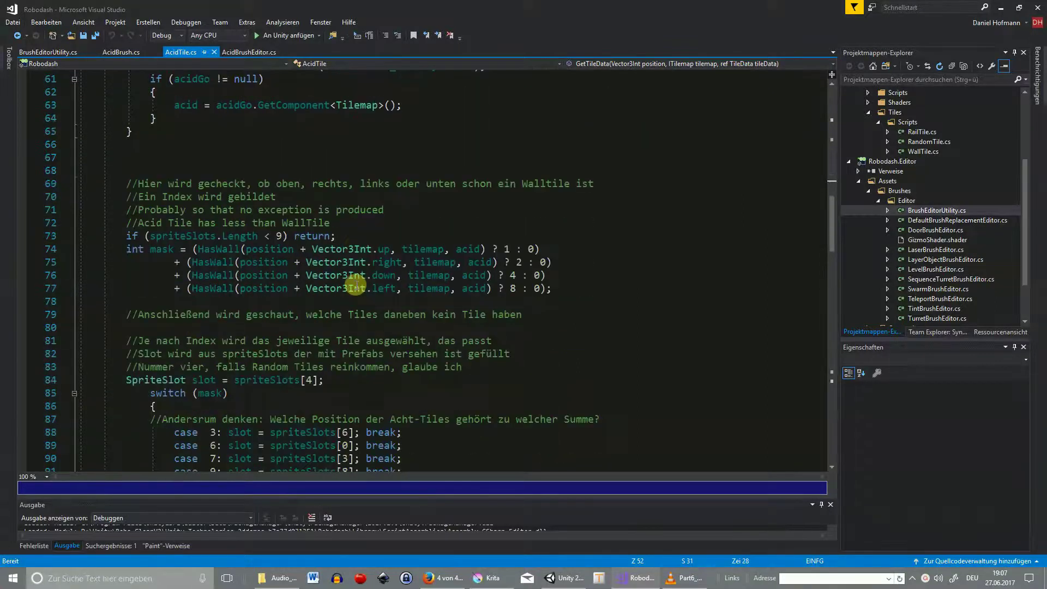
- Examine how the HasWall checks build the mask and how the switch on it picks the slot for tileData.sprite
{"action": "mouse_move", "coordinate": [223, 248]}
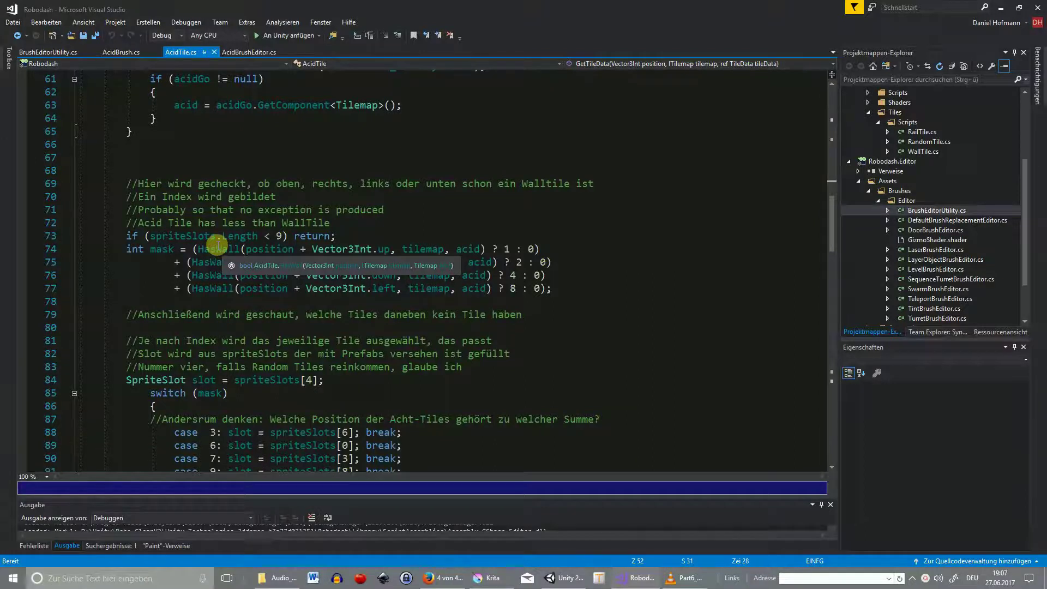
{"action": "left_click", "coordinate": [222, 262]}
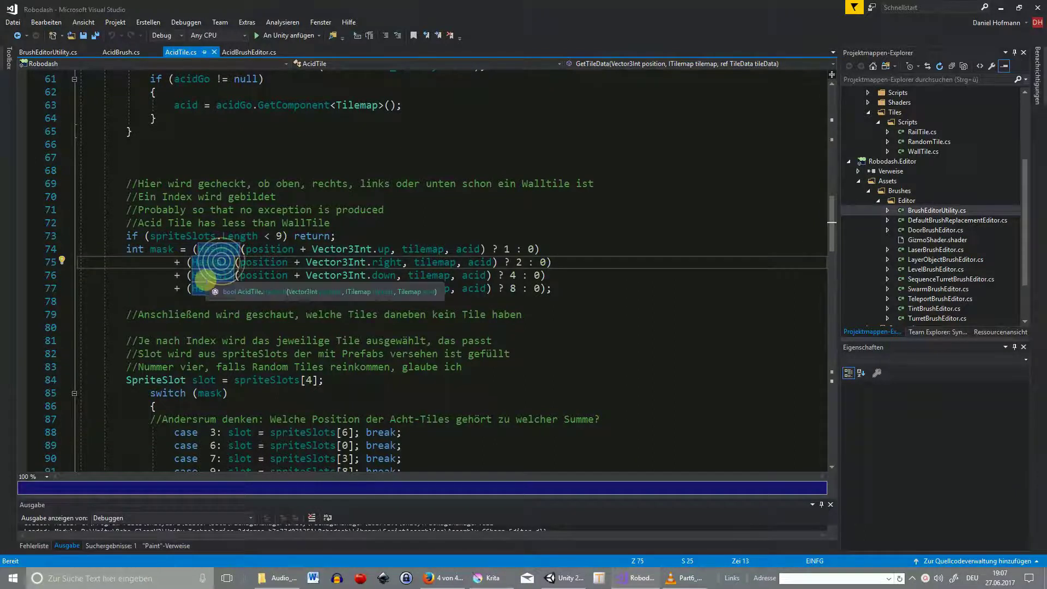
{"action": "left_click", "coordinate": [217, 288]}
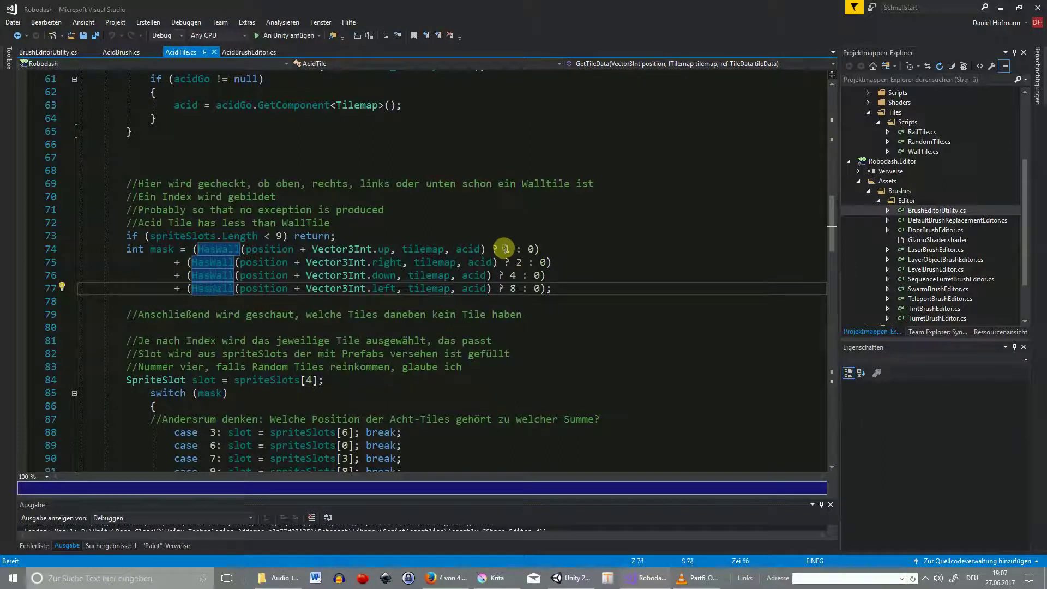
{"action": "left_click", "coordinate": [157, 249]}
{"action": "scroll", "coordinate": [290, 327], "scroll_direction": "down", "scroll_amount": 1}
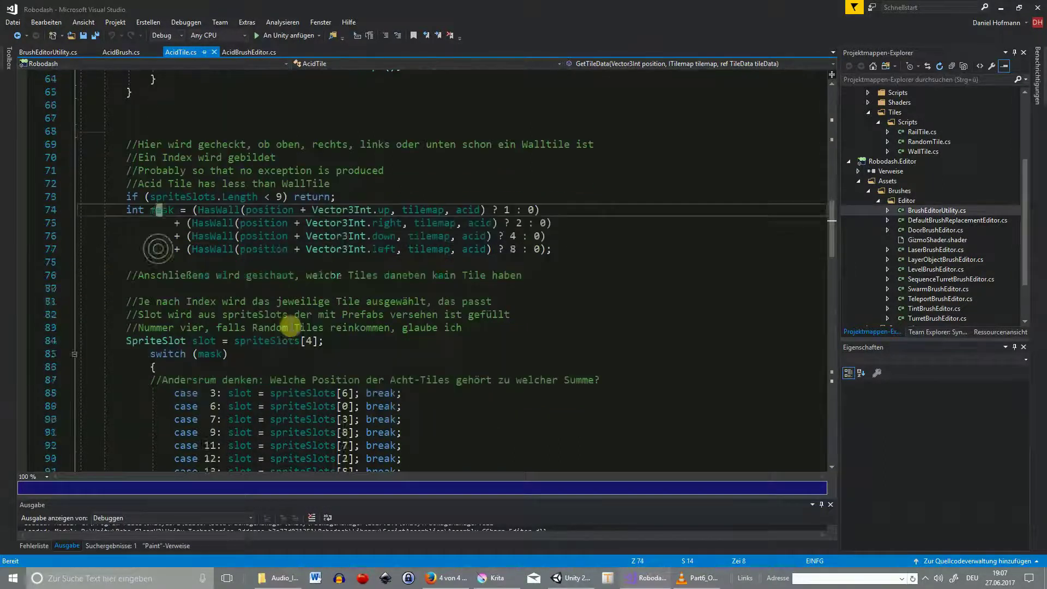
{"action": "scroll", "coordinate": [289, 327], "scroll_direction": "down", "scroll_amount": 2}
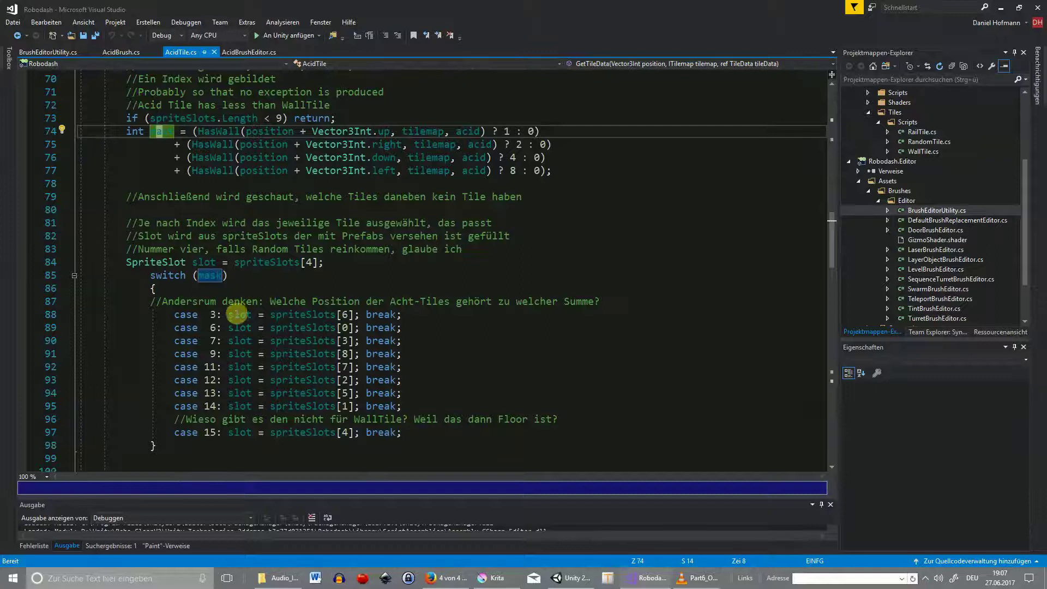
{"action": "left_click", "coordinate": [238, 353]}
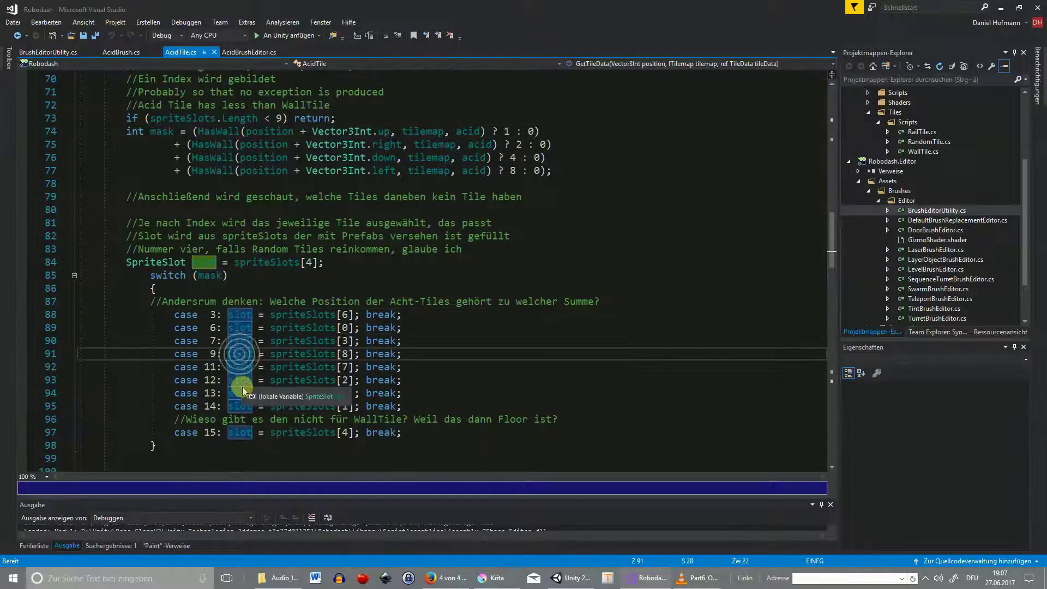
{"action": "scroll", "coordinate": [267, 420], "scroll_direction": "down", "scroll_amount": 4}
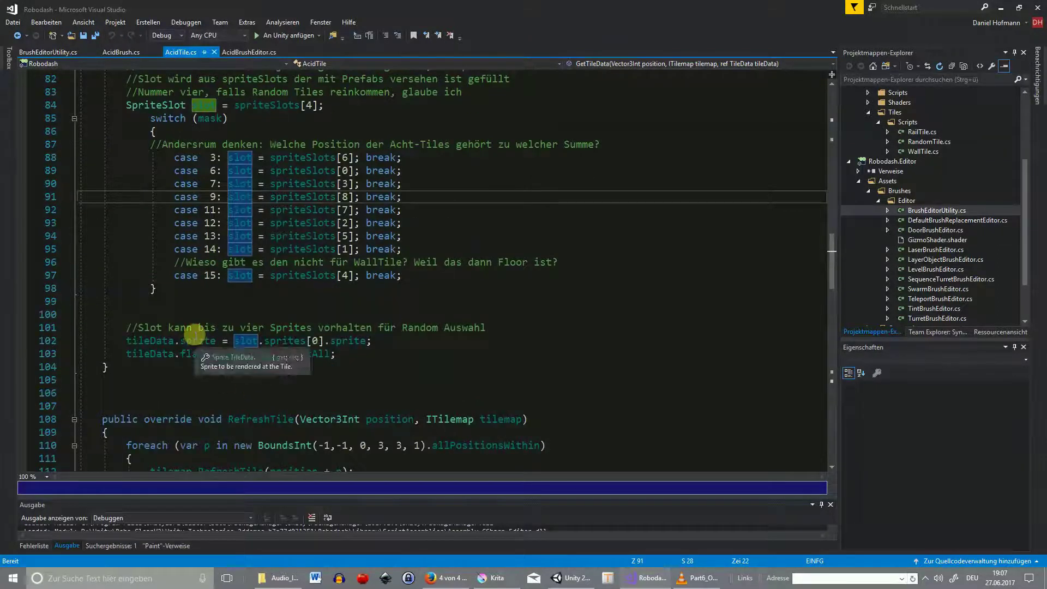
{"action": "left_click", "coordinate": [196, 340]}
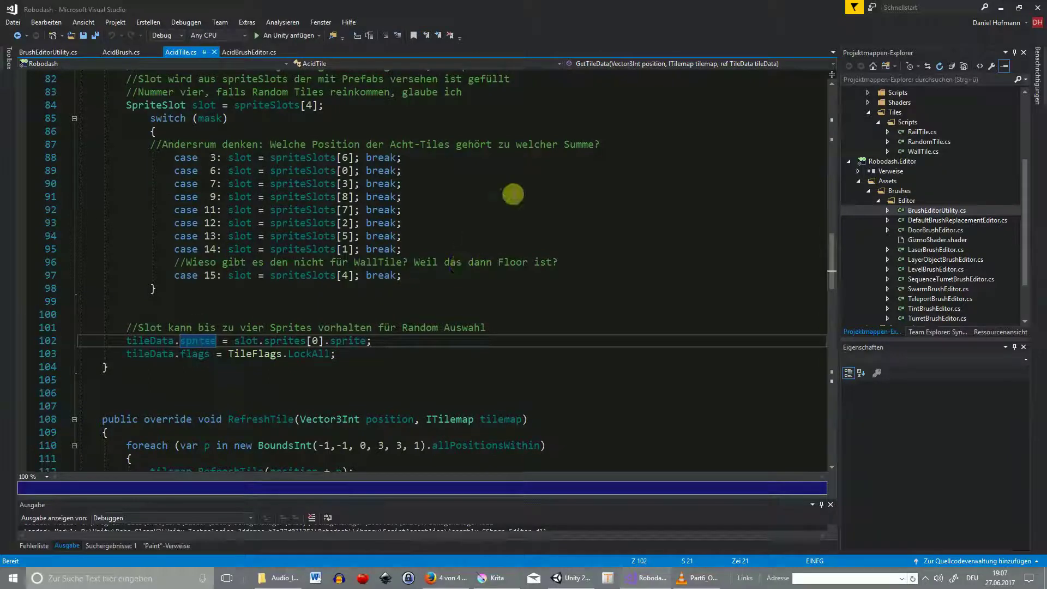
- Switch back to Unity and paint two acid ponds on the starting room's floor using the acid palette tile
{"action": "left_click", "coordinate": [576, 586]}
{"action": "left_click", "coordinate": [883, 276]}
{"action": "mouse_move", "coordinate": [549, 195]}
{"action": "middle_mouse_down"}
{"action": "mouse_move", "coordinate": [465, 159]}
{"action": "mouse_move", "coordinate": [492, 153]}
{"action": "mouse_move", "coordinate": [587, 393]}
{"action": "mouse_move", "coordinate": [618, 421]}
{"action": "middle_mouse_up"}
{"action": "scroll", "coordinate": [492, 153], "scroll_direction": "up", "scroll_amount": 2}
{"action": "left_click_drag", "start_coordinate": [591, 250], "coordinate": [586, 304]}
{"action": "left_click_drag", "start_coordinate": [577, 267], "coordinate": [567, 256]}
{"action": "mouse_move", "coordinate": [484, 253]}
{"action": "left_mouse_down"}
{"action": "mouse_move", "coordinate": [490, 281]}
{"action": "mouse_move", "coordinate": [451, 257]}
{"action": "left_mouse_up"}
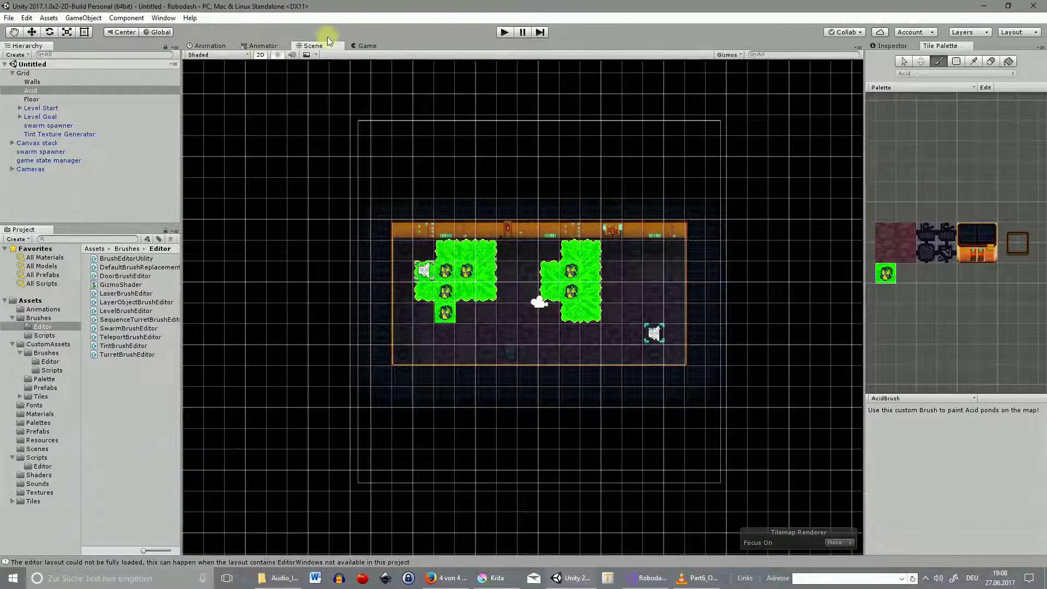
- Open the NoAudio scene from the Assets/Scenes folder
{"action": "left_click", "coordinate": [14, 18]}
{"action": "left_click", "coordinate": [49, 43]}
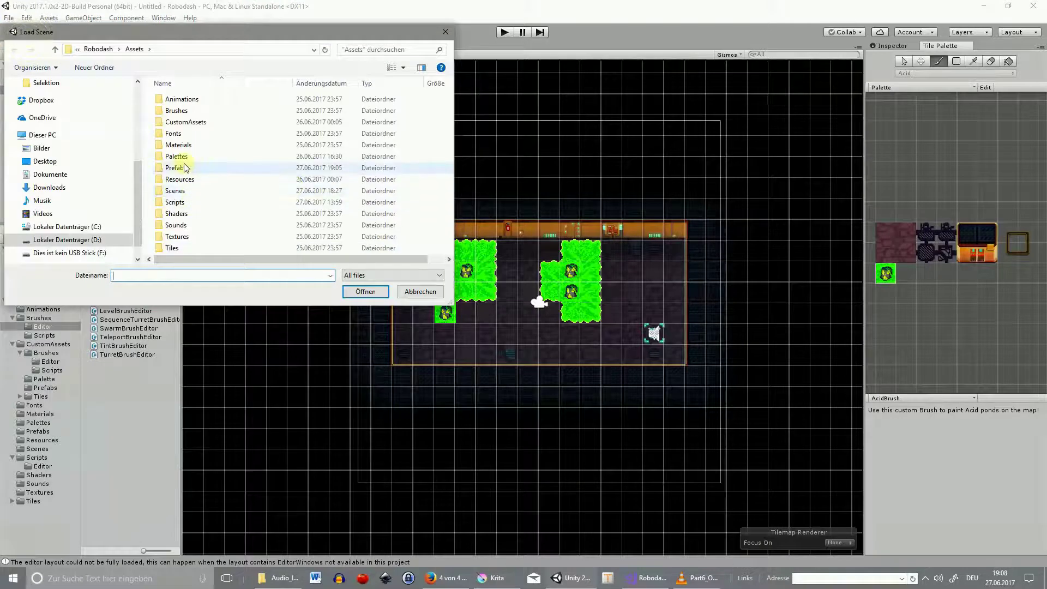
{"action": "left_click", "coordinate": [185, 191]}
{"action": "double_click", "coordinate": [183, 190]}
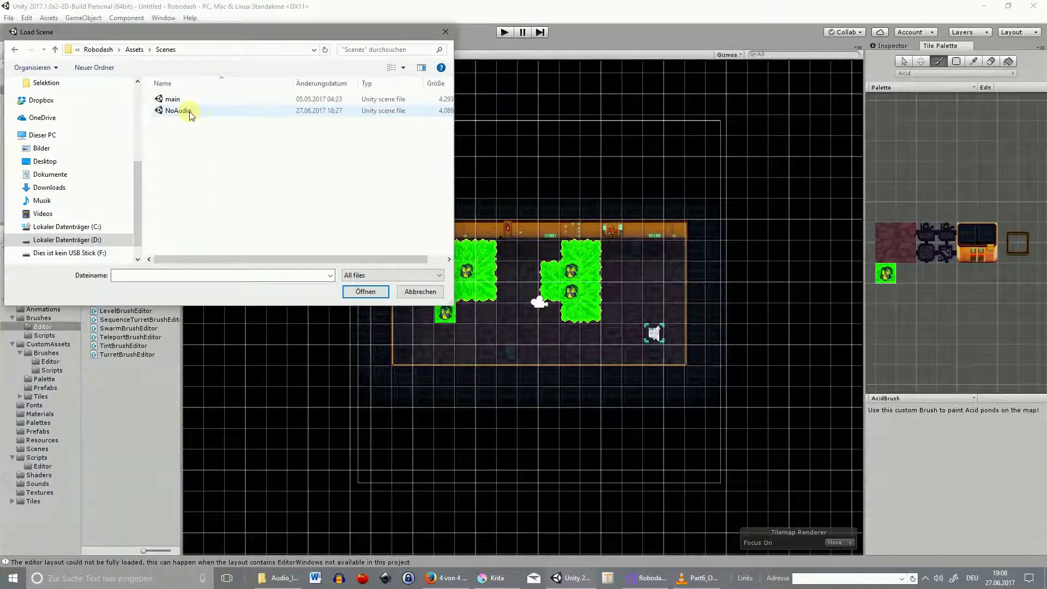
{"action": "double_click", "coordinate": [179, 111]}
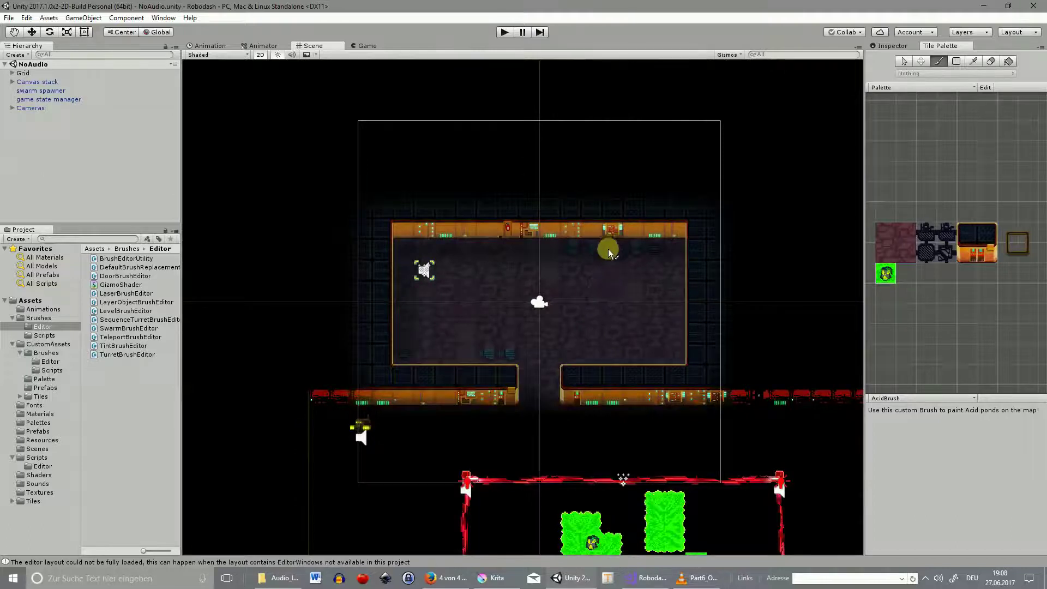
- Start play mode and steer the hero down between the acid ponds into the blue teleporter
{"action": "left_click", "coordinate": [502, 34]}
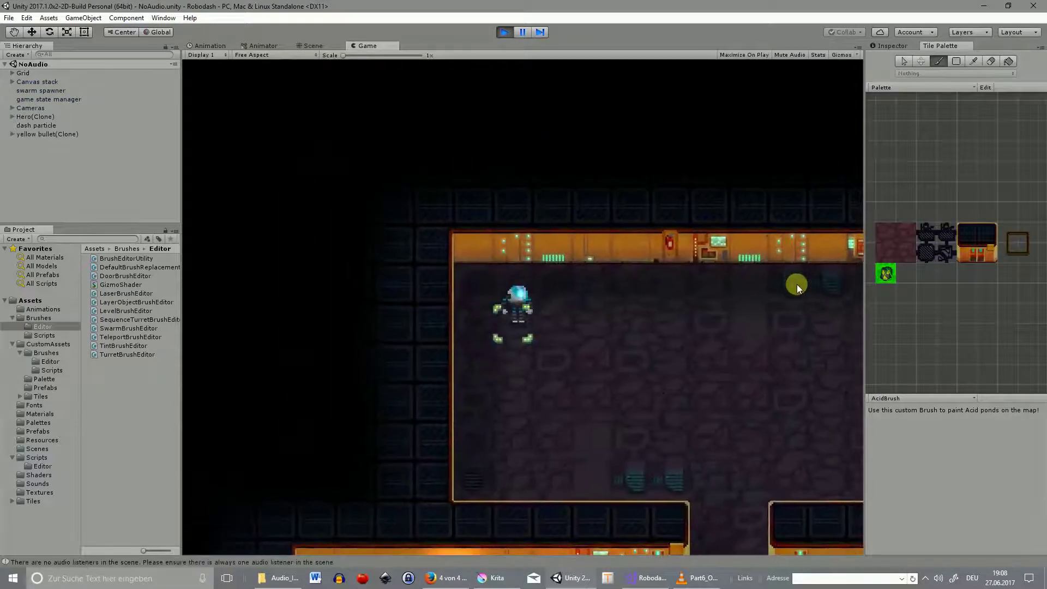
{"action": "key", "text": "Right"}
{"action": "key", "text": "Down"}
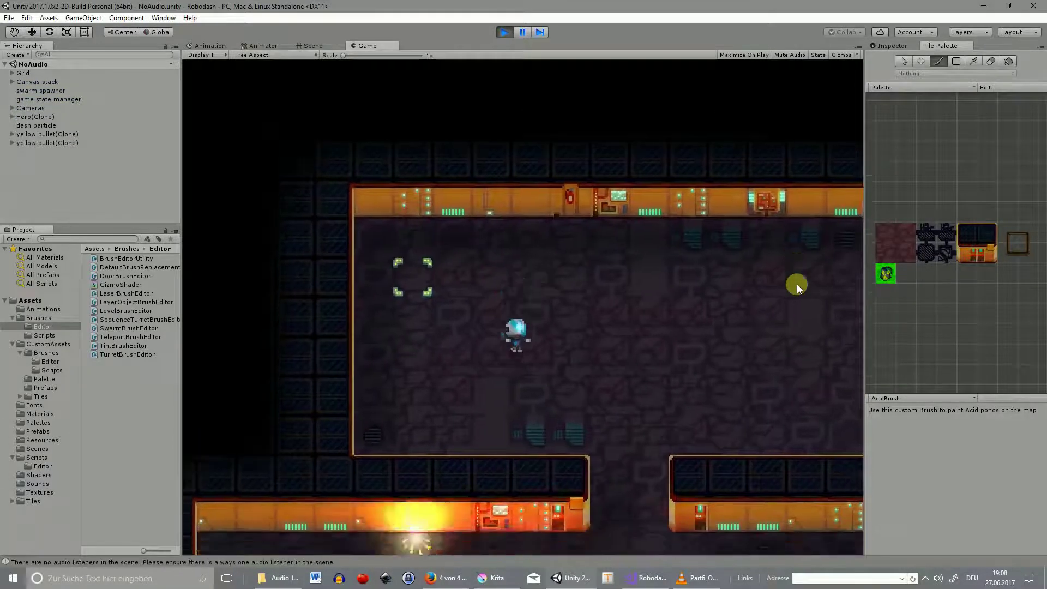
{"action": "key", "text": "Down"}
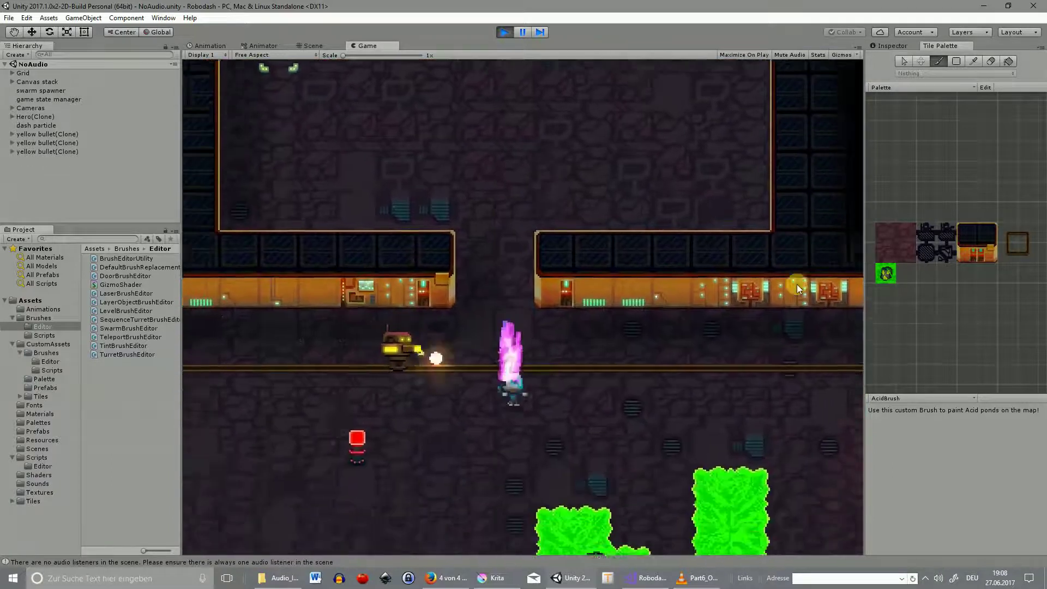
{"action": "key", "text": "Down"}
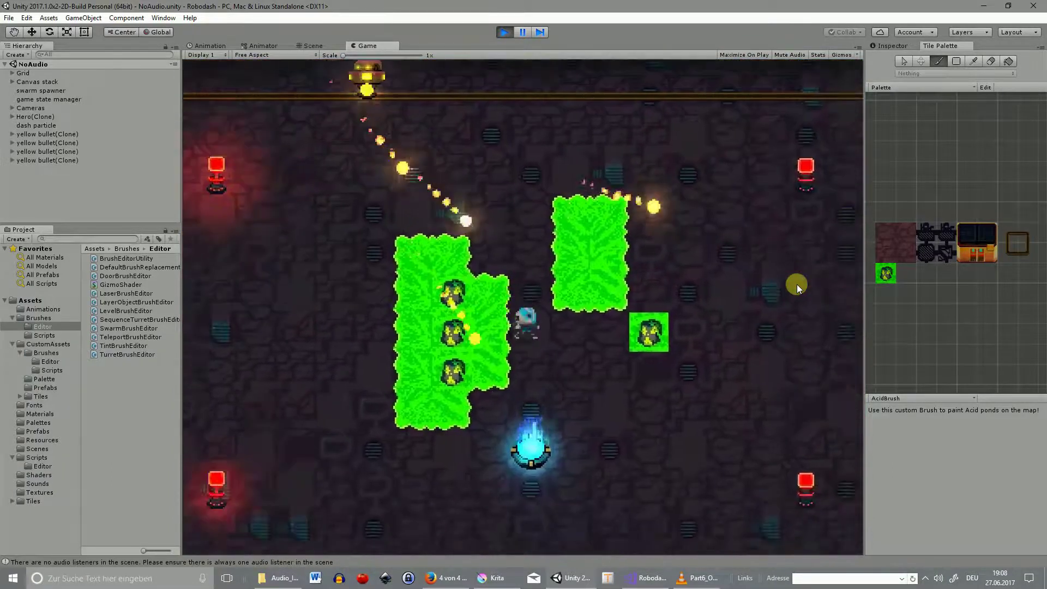
{"action": "key", "text": "Down"}
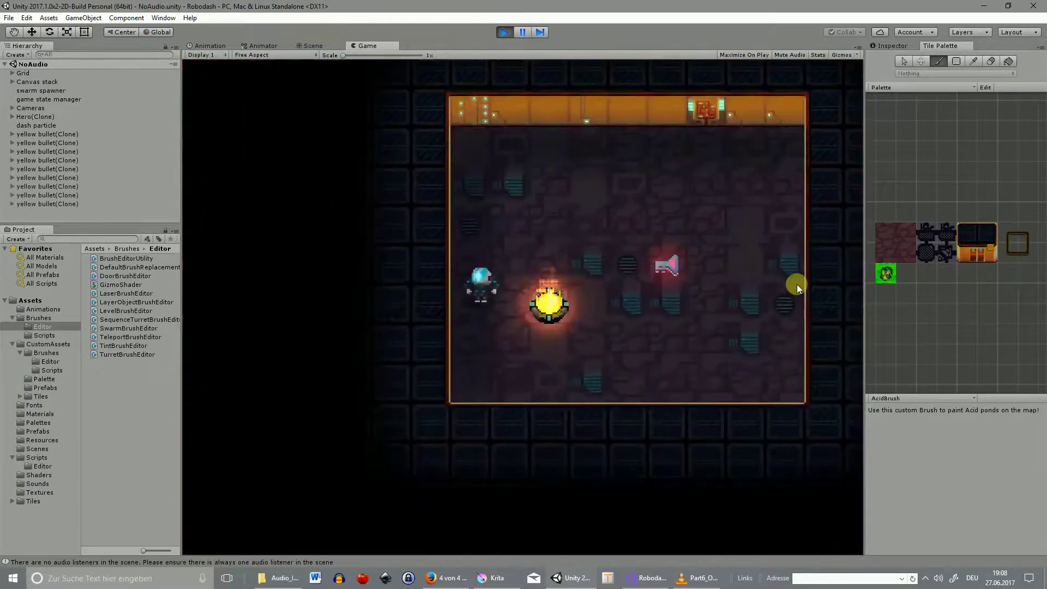
- Move the hero to the red glowing pickup in the small room and return through the yellow teleporter
{"action": "key", "text": "Right"}
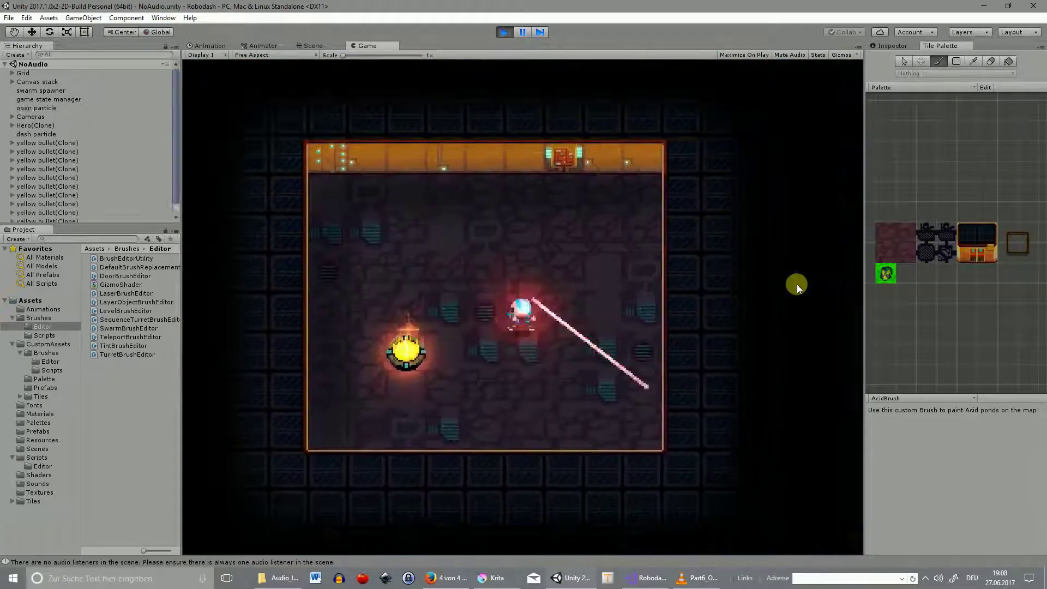
{"action": "key", "text": "Right"}
{"action": "key", "text": "Down"}
{"action": "key", "text": "Left"}
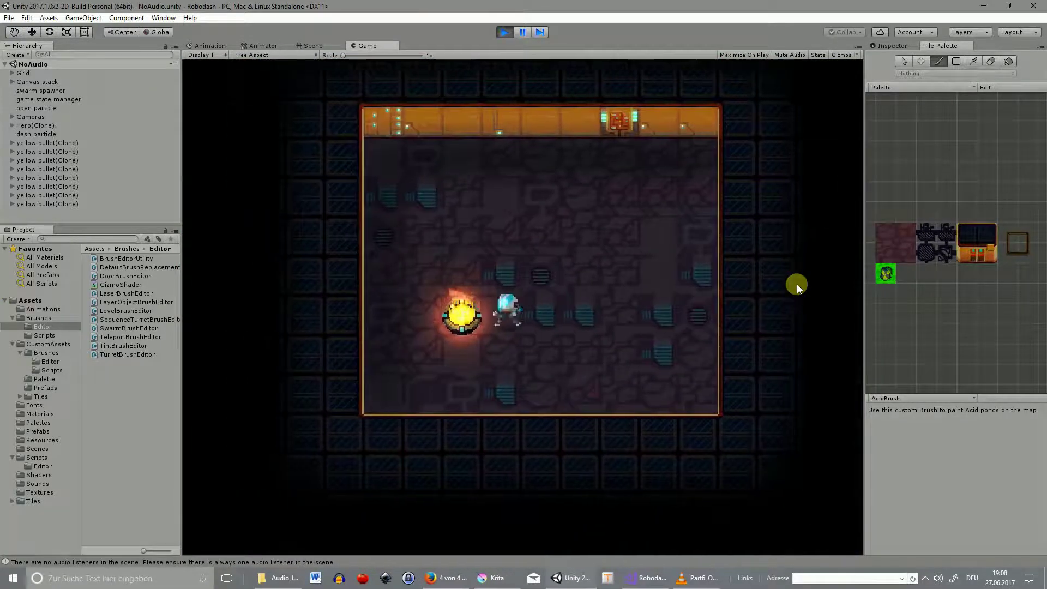
{"action": "key", "text": "Left"}
{"action": "key", "text": "Down"}
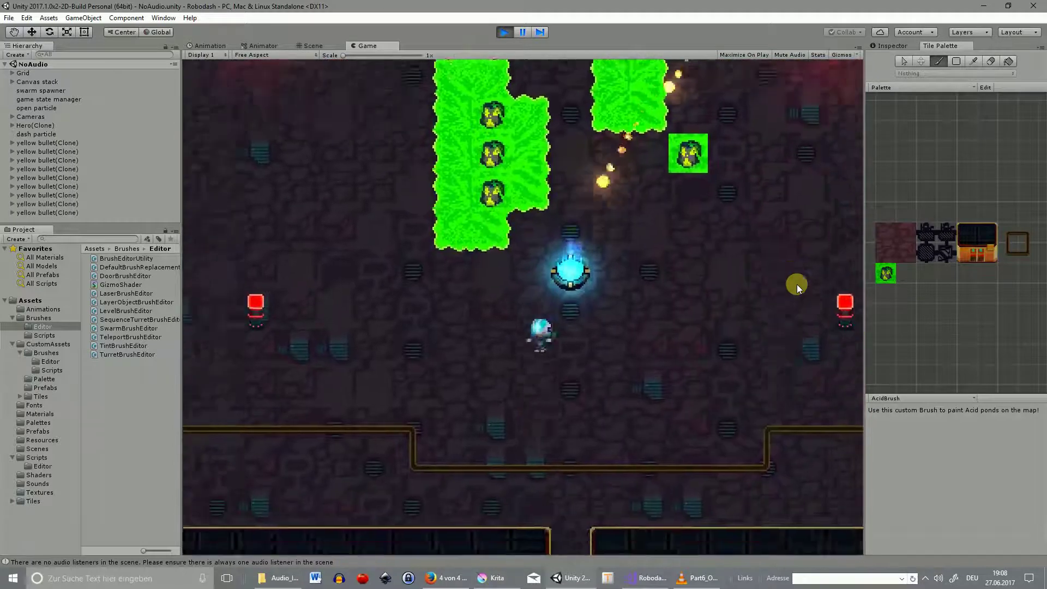
- Guide the hero through the lower corridor and door onto the level goal in the final room
{"action": "key", "text": "Down"}
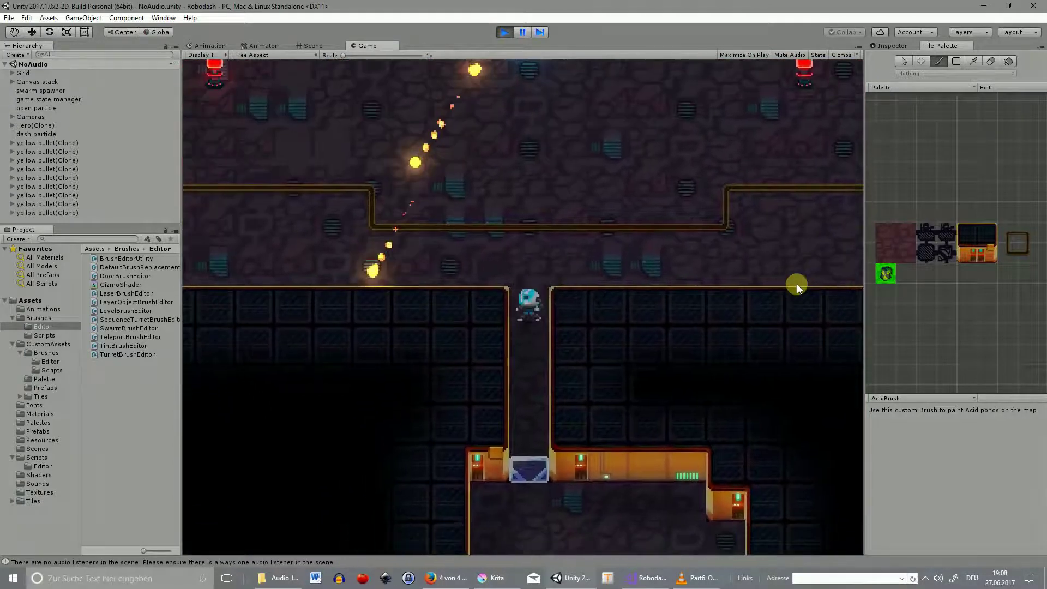
{"action": "key", "text": "Down"}
{"action": "key", "text": "Left"}
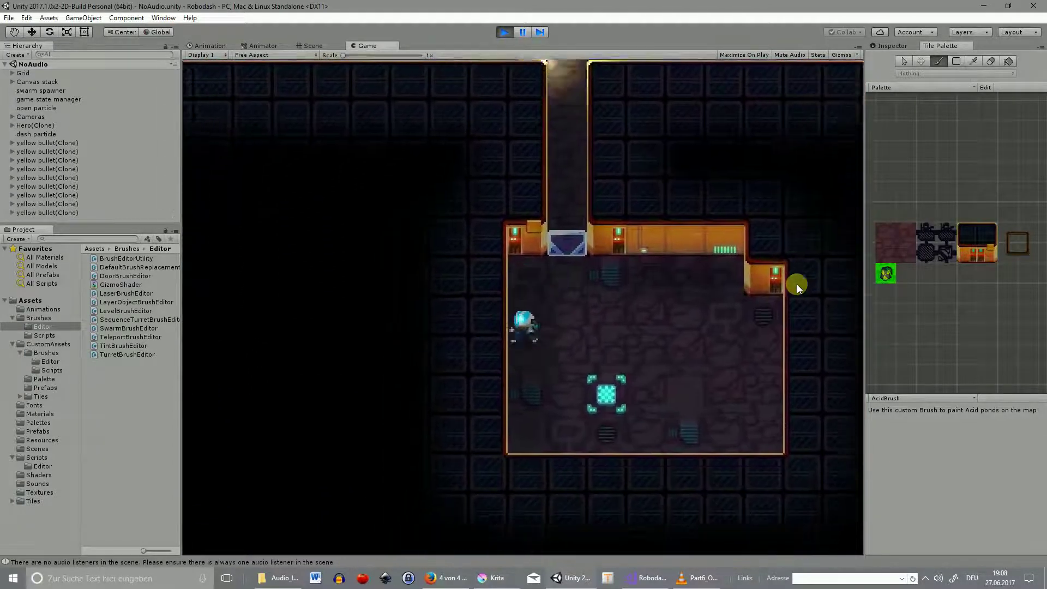
{"action": "key", "text": "Down"}
{"action": "key", "text": "Right"}
{"action": "key", "text": "Up"}
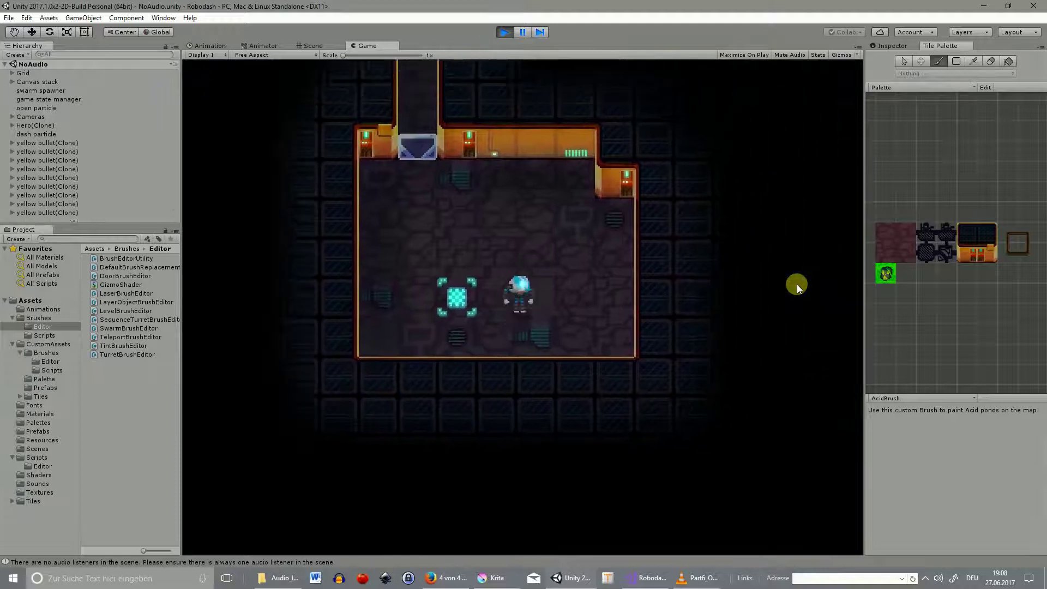
{"action": "key", "text": "Left"}
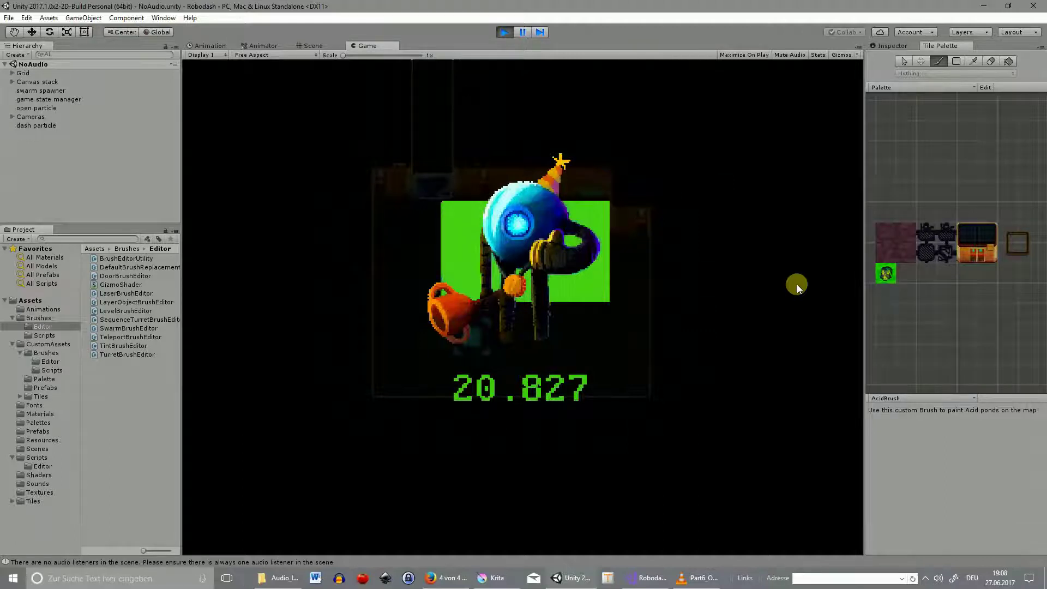
{"action": "left_click", "coordinate": [926, 578]}
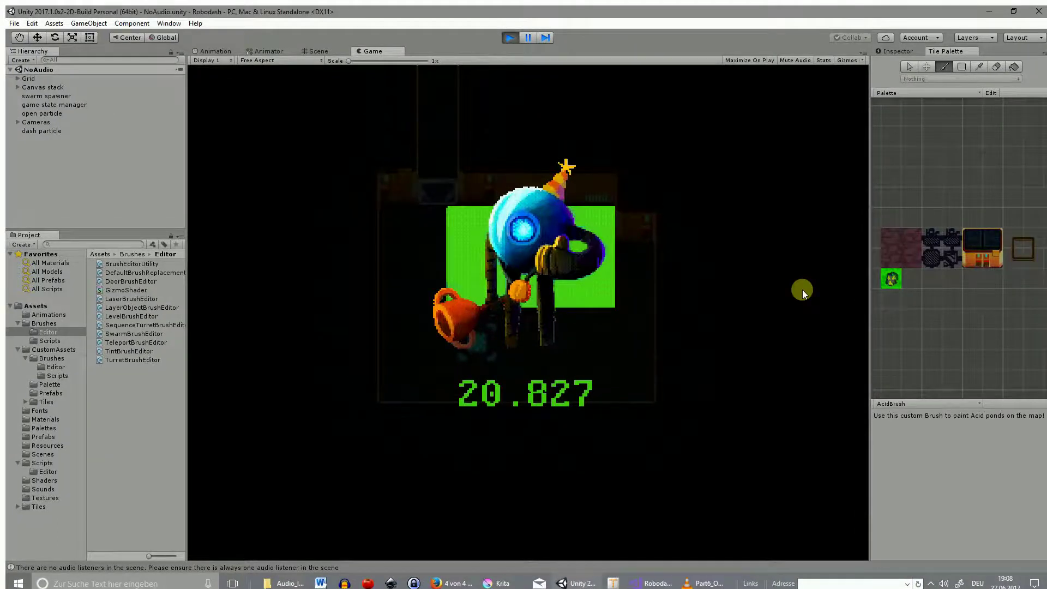
{"action": "left_click", "coordinate": [932, 583]}
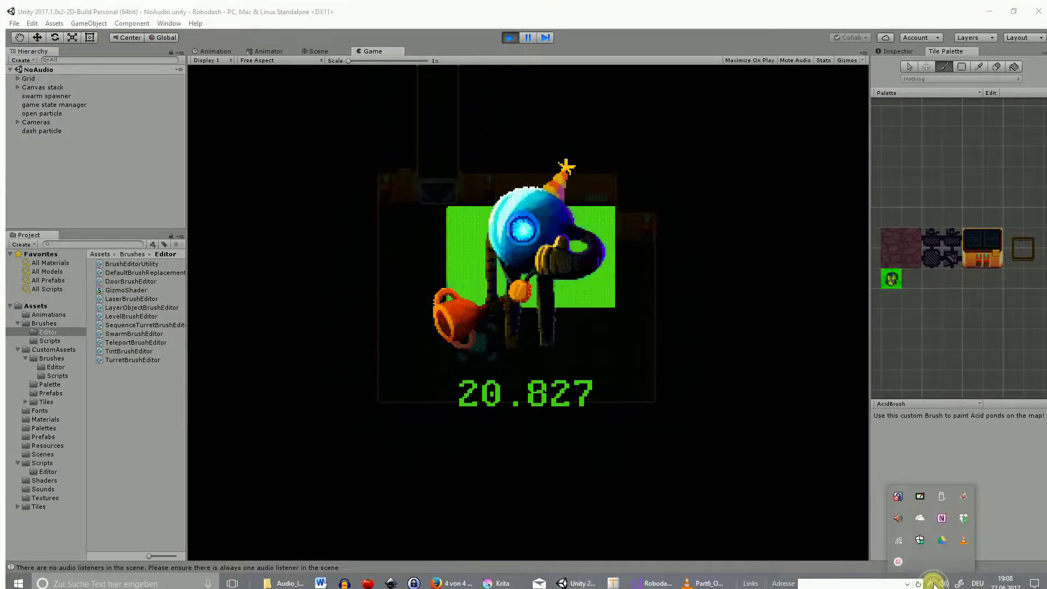